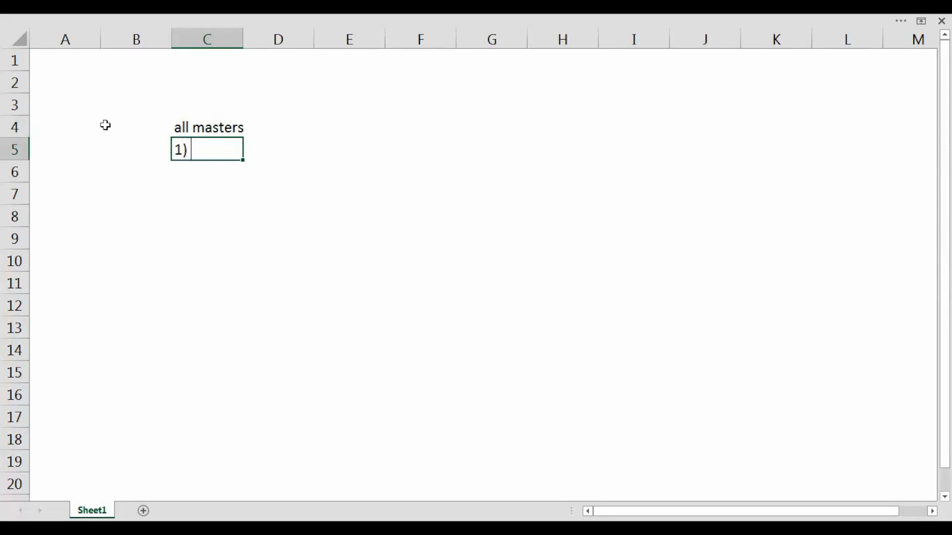
Complete the first list entry as "1) creditors" and enter "2) Nature of TDS paymnet" in cell C6.
text(editors)
key(Return)
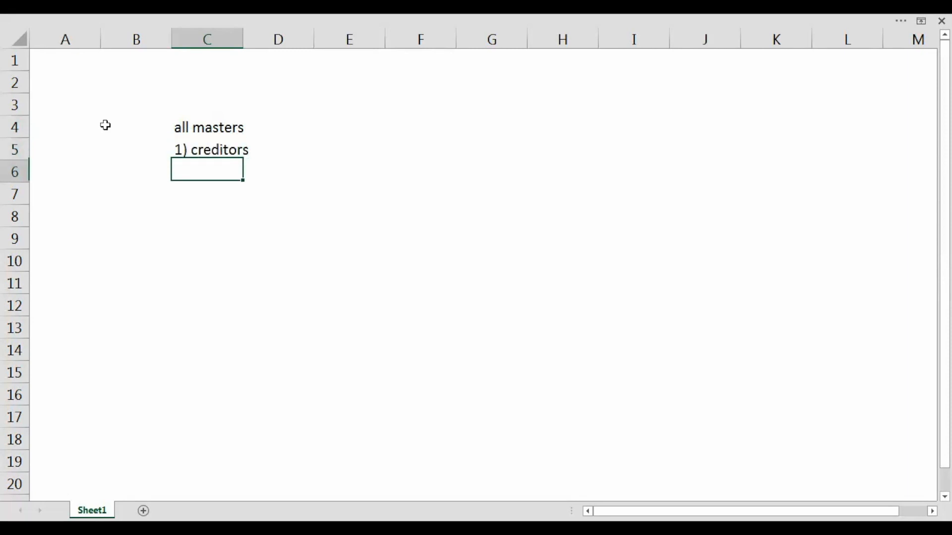
text(2) T)
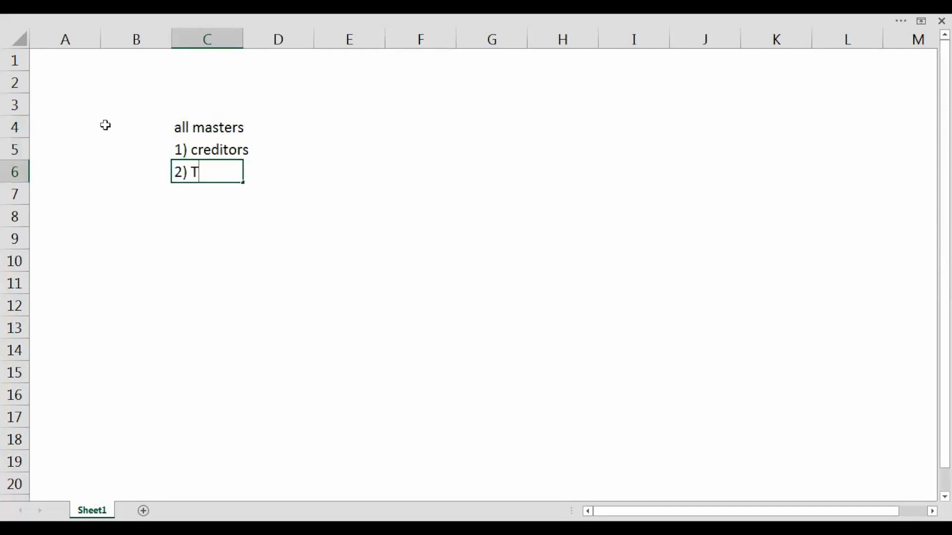
key(BackSpace)
text(Nature of tD)
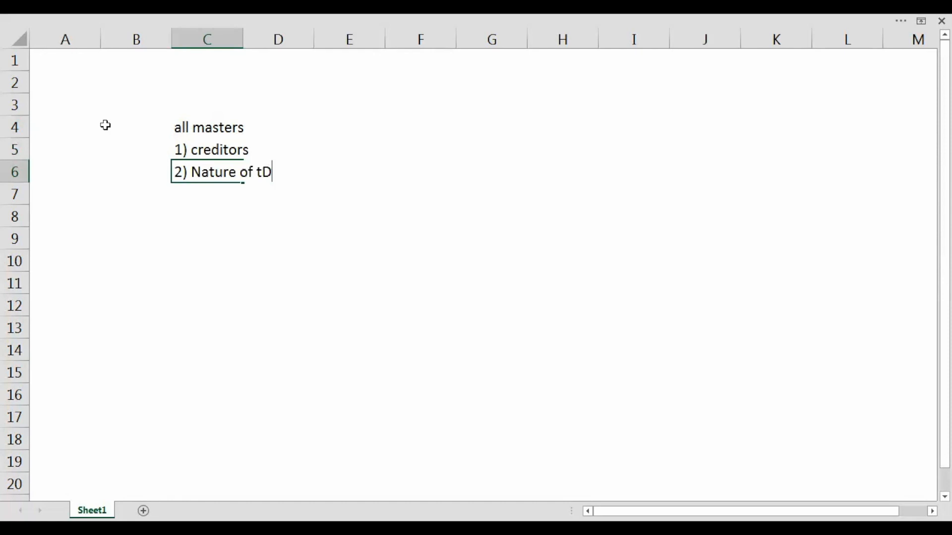
key(BackSpace)
key(BackSpace)
text(TDS)
text( pau)
key(BackSpace)
text(ymnet)
key(Return)
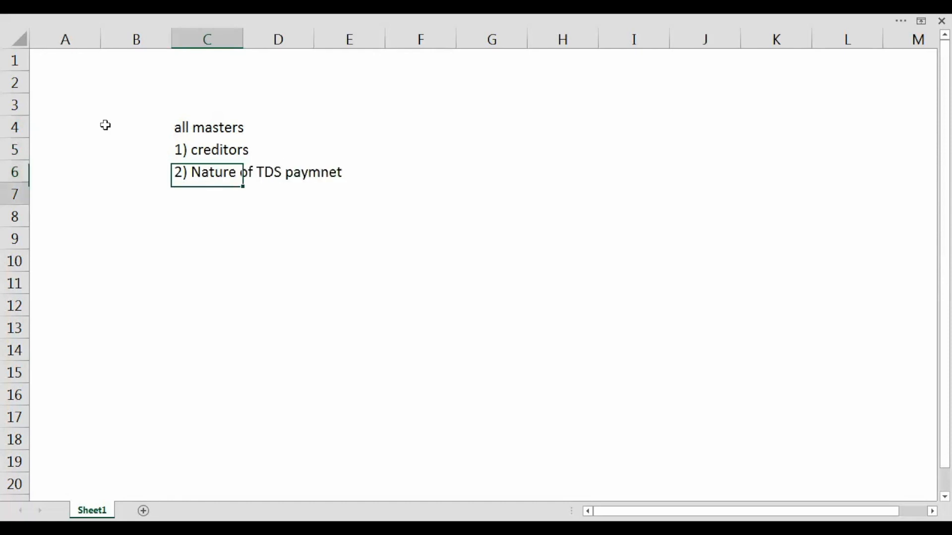
Add "3) Exp ledger" in cell C7 and "4) TDS on exp" in cell C8.
text(3) Ex)
text(p ;e)
key(BackSpace)
key(BackSpace)
text(ledger)
key(Return)
text(4)
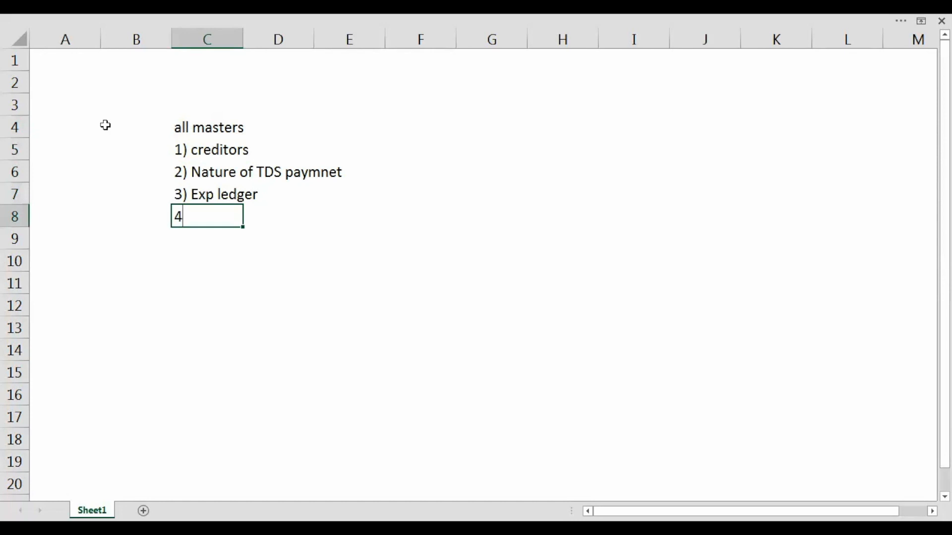
text() TDS on exp)
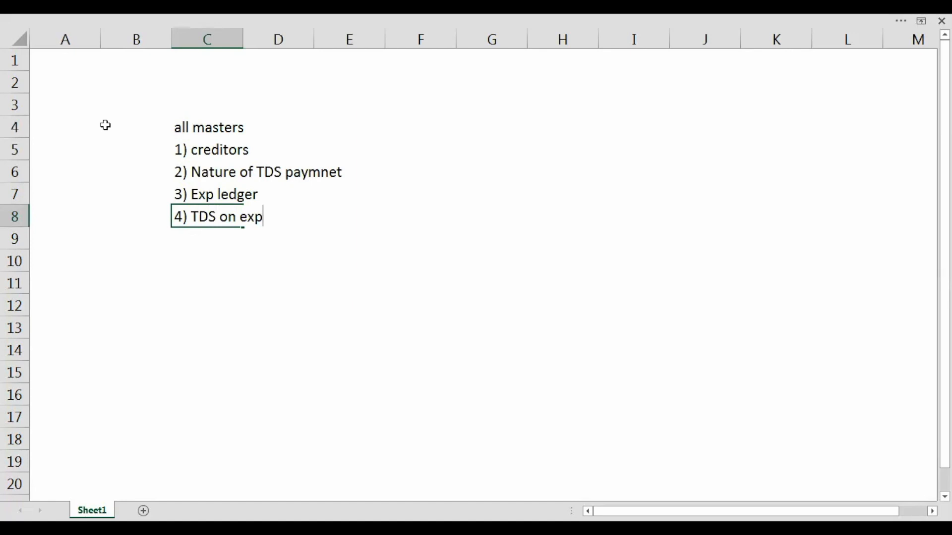
key(Return)
Review the four listed masters one by one, from creditors down to TDS on exp.
key(Up)
key(Up)
key(Up)
key(Up)
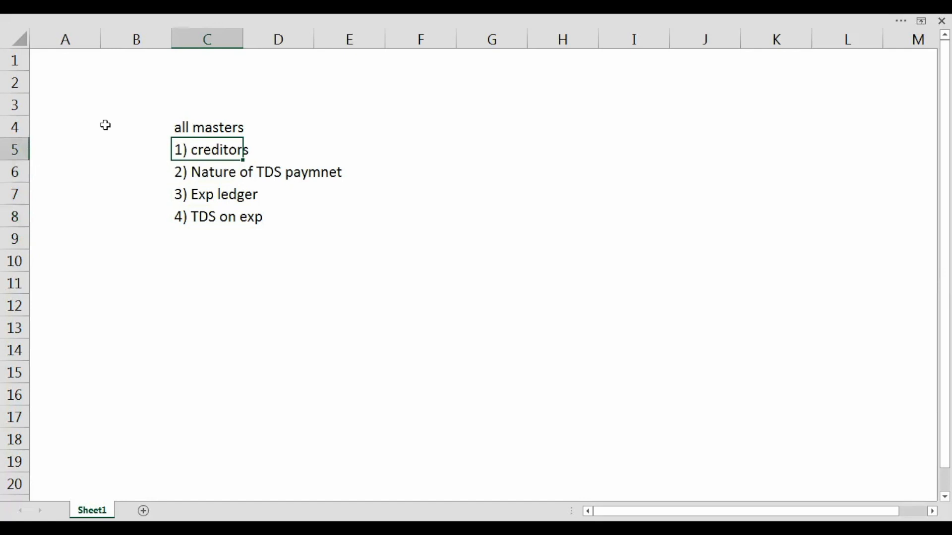
key(Down)
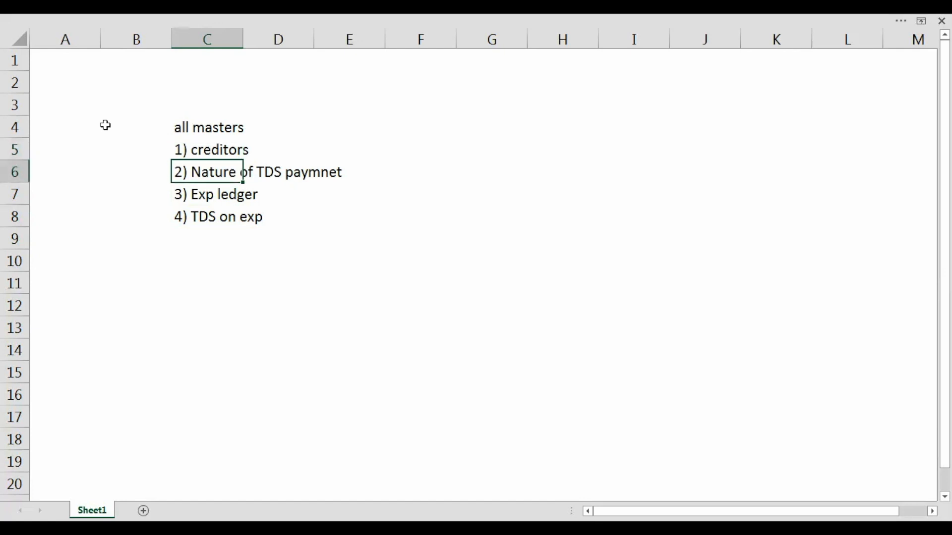
key(Down)
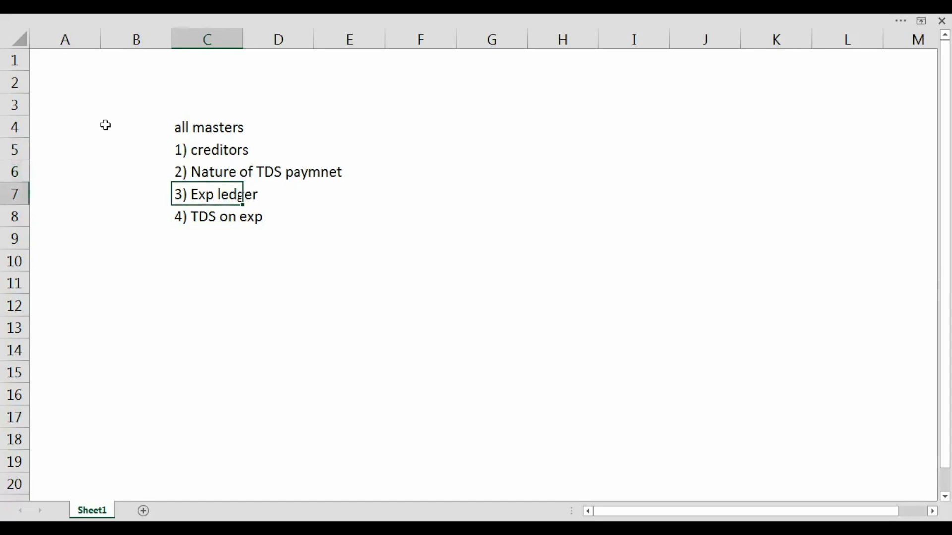
key(Down)
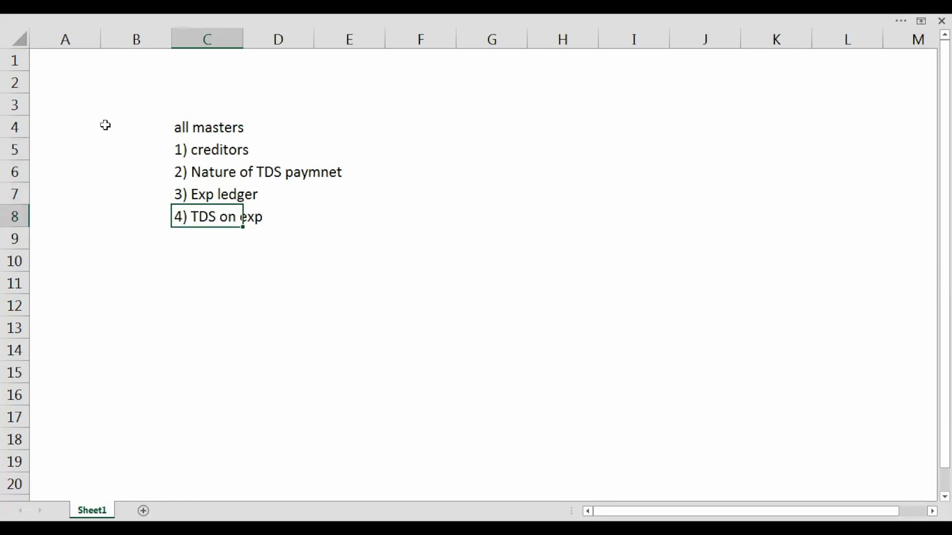
Switch to TallyPrime and start a new ledger named "M/s Jain and Associates" under the Sundry Creditors group.
key(alt+Tab)
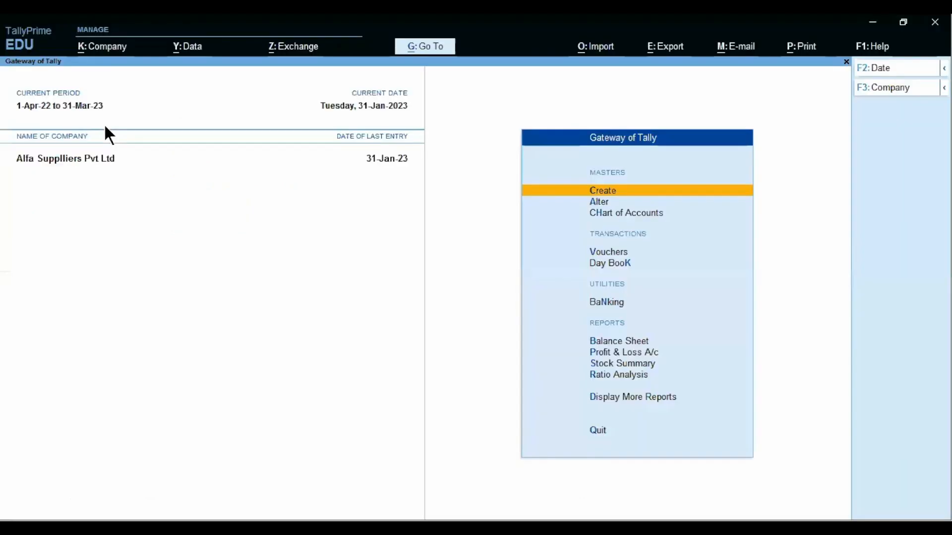
key(Return)
key(Return)
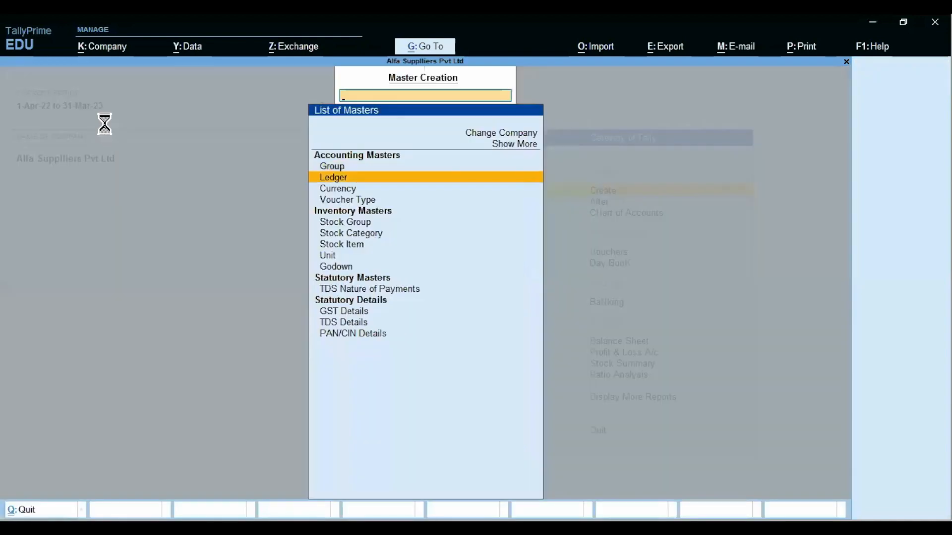
text(M/)
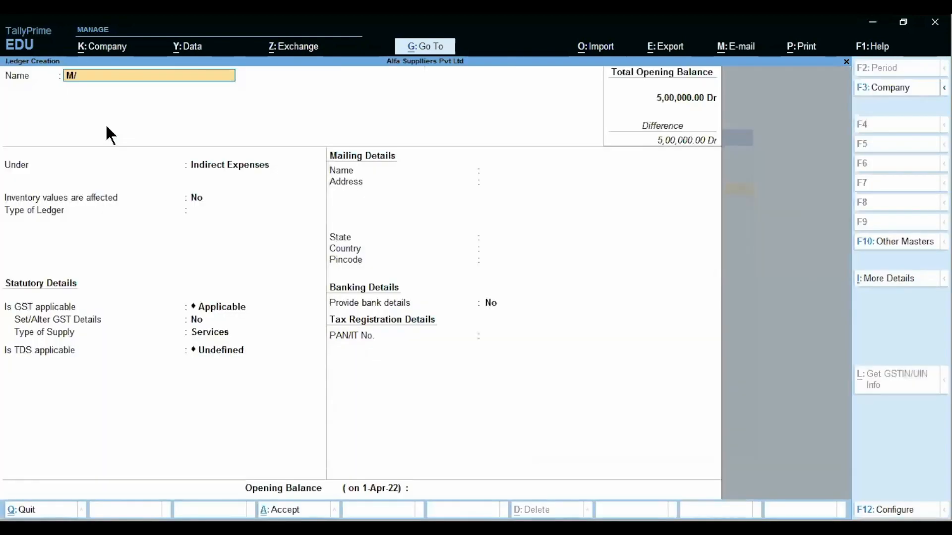
text(s Jain and Associates)
key(Return)
text(C)
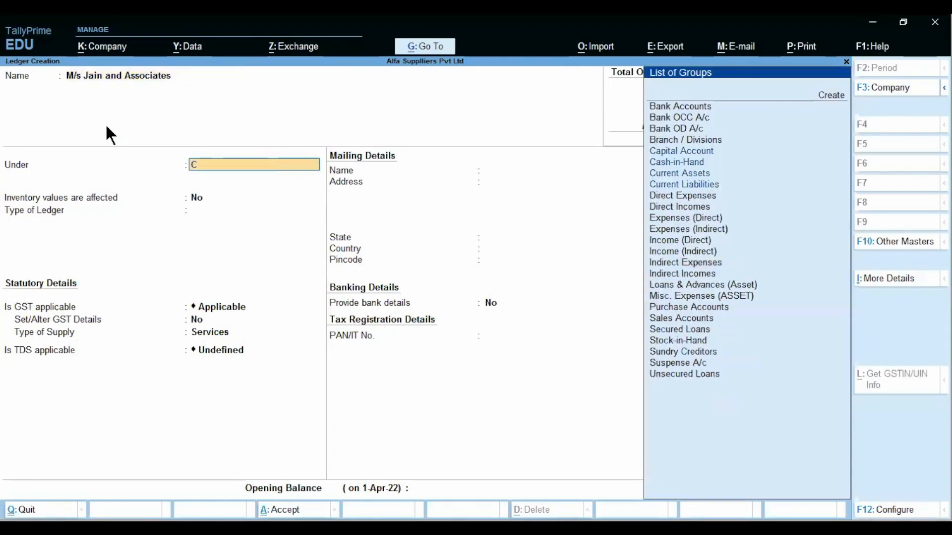
text(red)
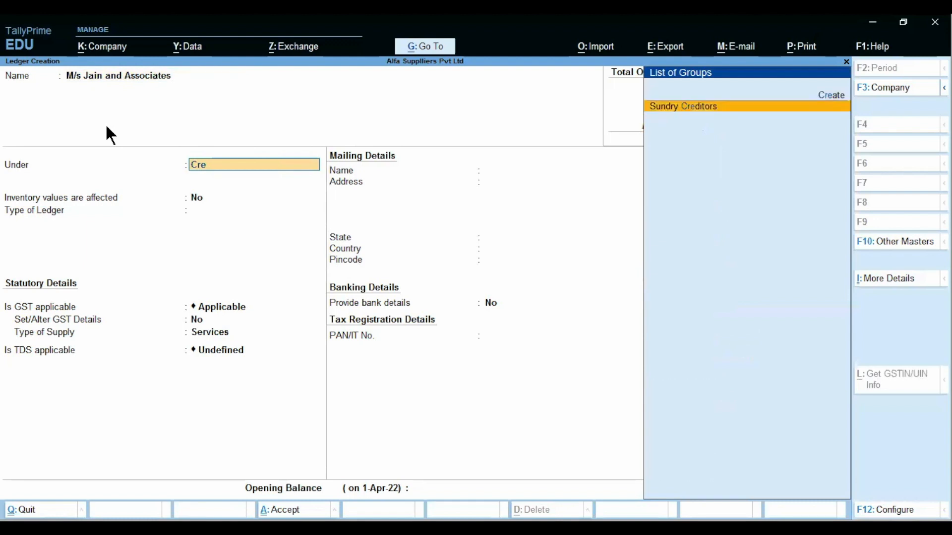
key(Return)
Keep the default bill-by-bill and credit settings, and set Is TDS Deductable to Yes for the ledger.
key(Return)
key(Return)
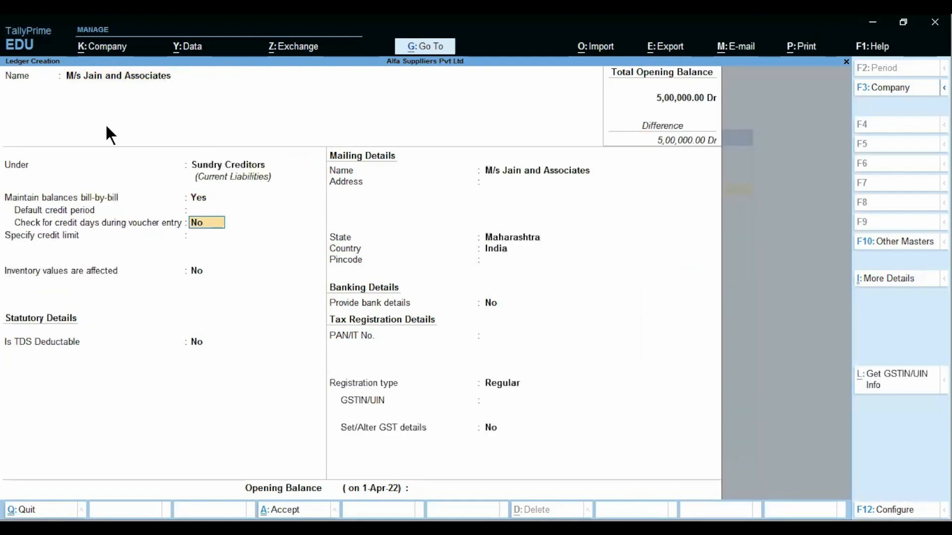
key(Return)
key(Return)
text(y)
key(Return)
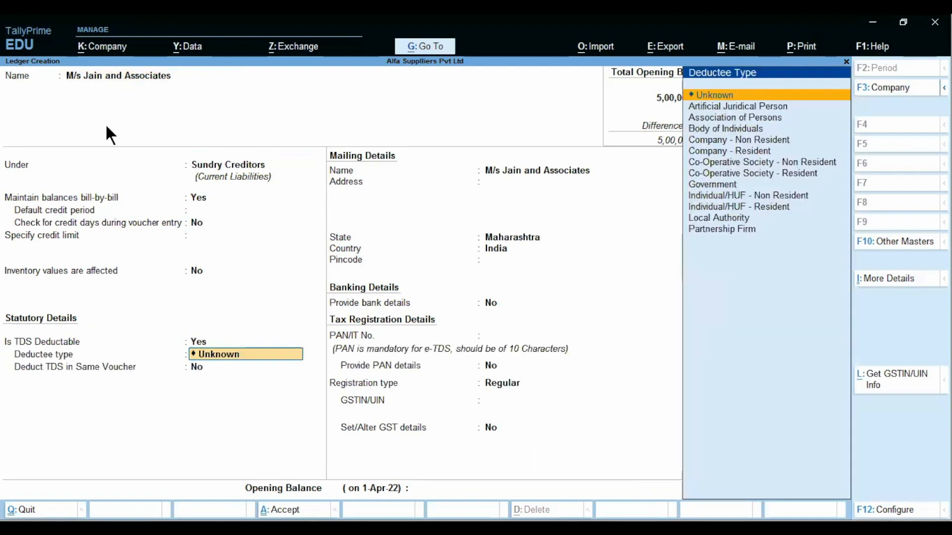
Set the deductee type to Partnership Firm and Deduct TDS in Same Voucher to Yes.
key(Down)
key(Down)
key(Down)
key(Down)
key(Down)
key(Down)
key(Down)
key(Down)
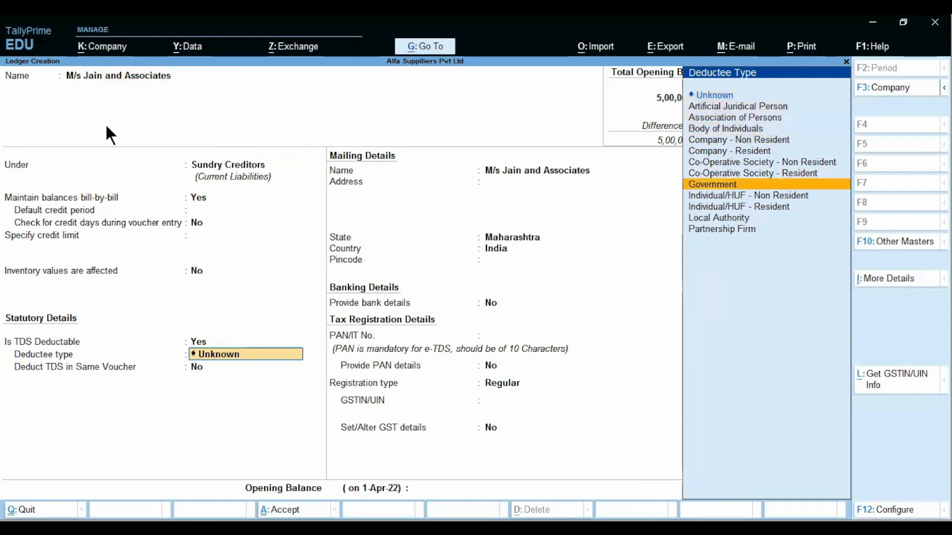
key(Down)
key(Down)
key(Down)
key(Down)
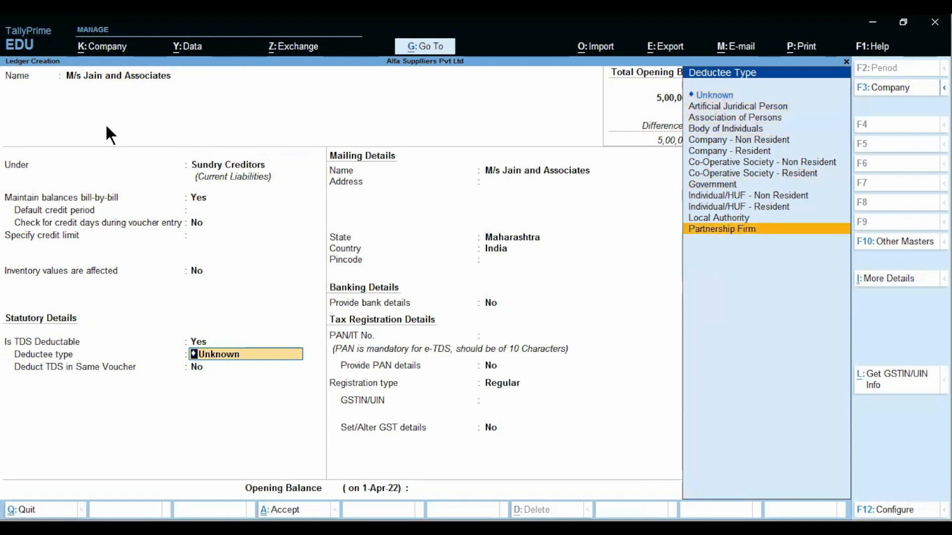
key(Return)
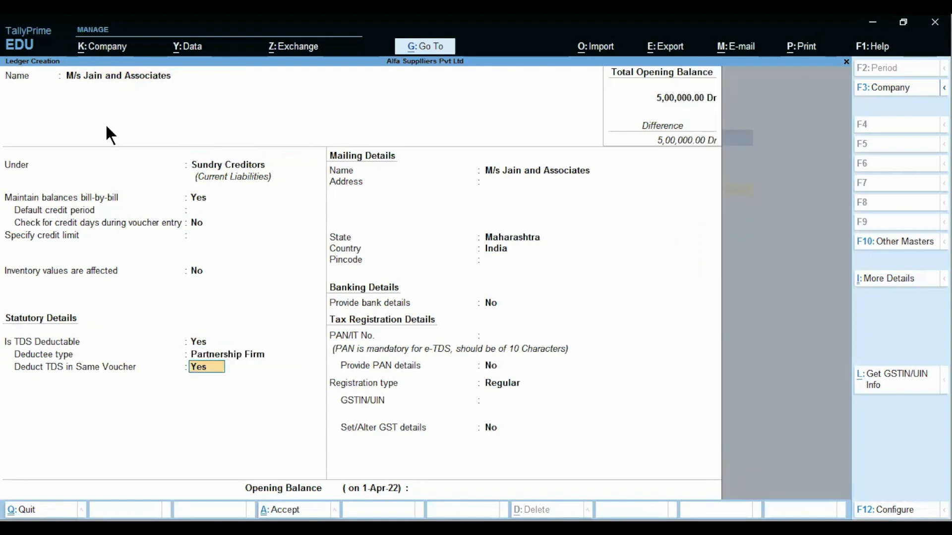
key(Return)
Keep Maharashtra as the state in the mailing details, leaving the address and pincode blank and bank details at No.
key(Return)
key(Return)
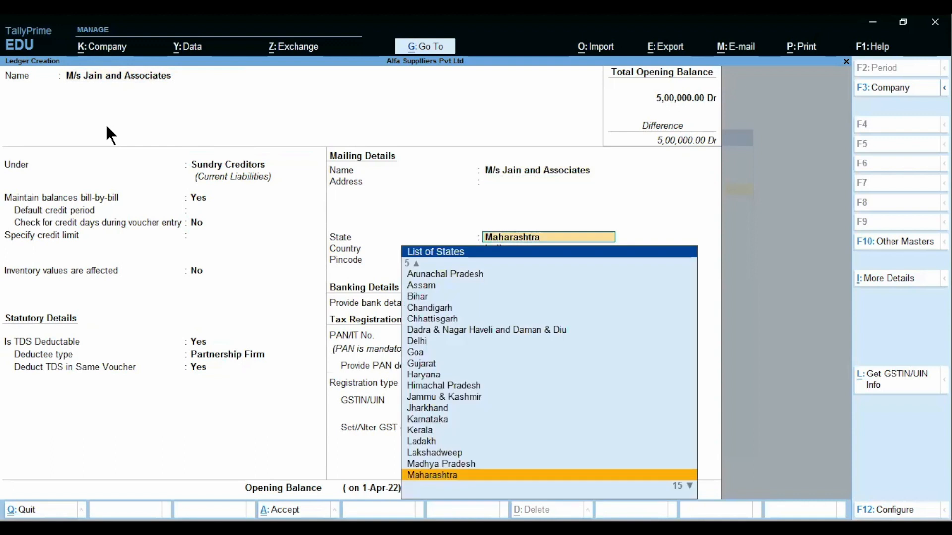
key(Return)
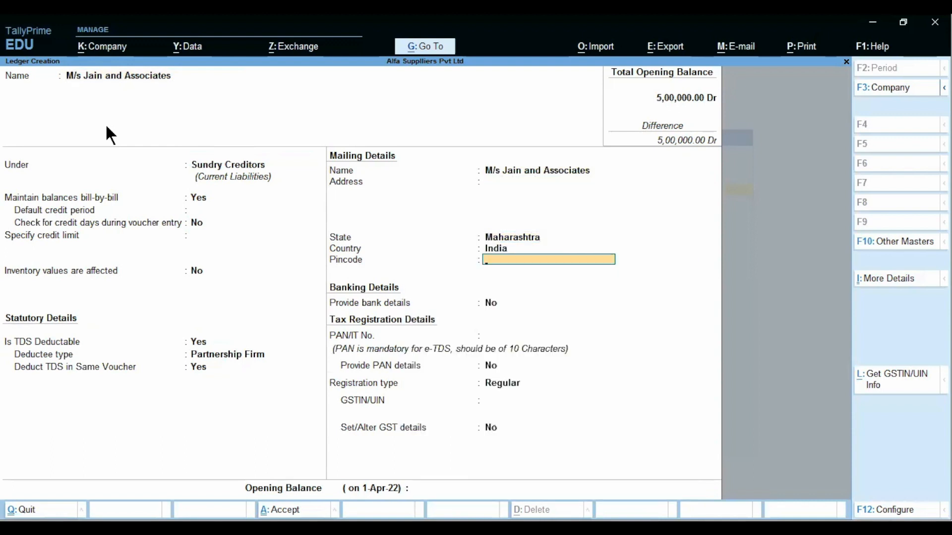
key(Return)
key(Return)
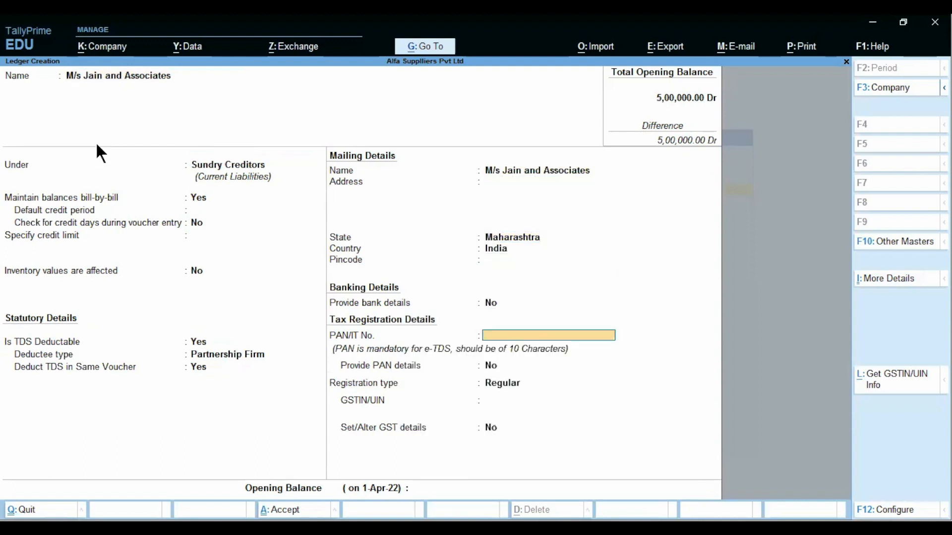
Enter the creditor's PAN from the example slide in the tax registration details and keep Provide PAN details at No.
click(390, 528)
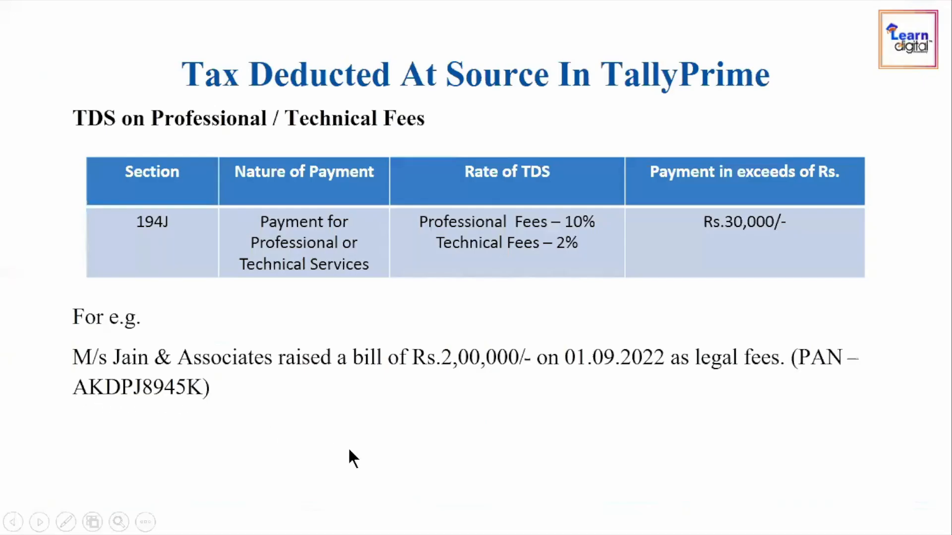
key(alt+Tab)
text(AK)
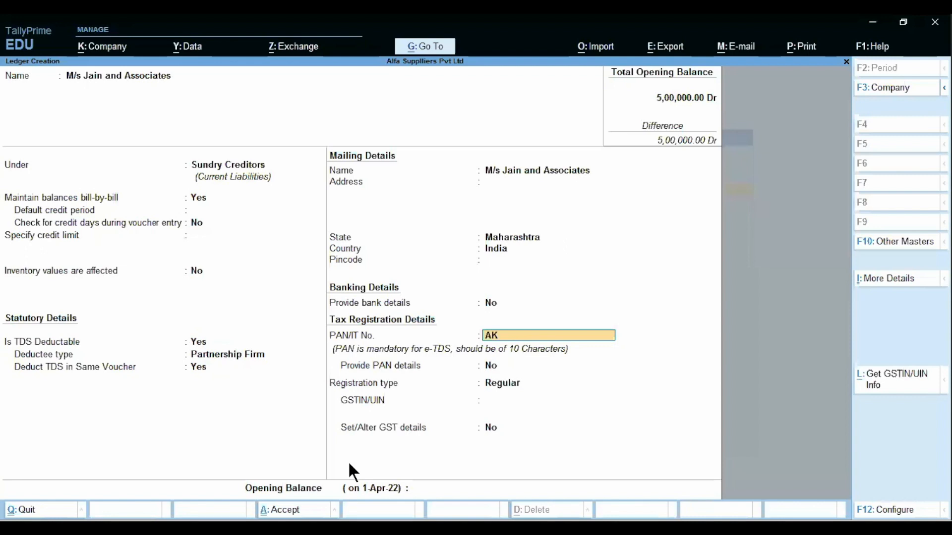
text(DPJ)
key(alt+Tab)
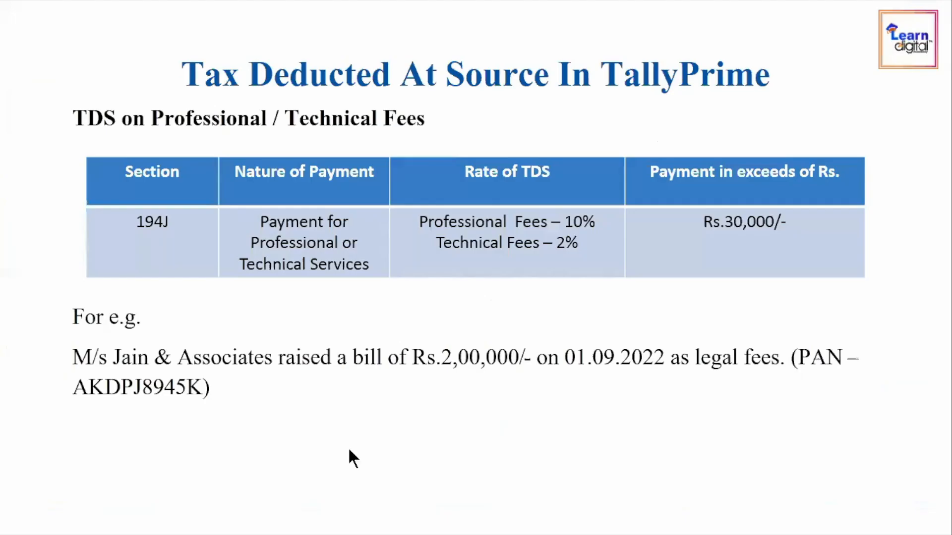
key(alt+Tab)
text(8945K)
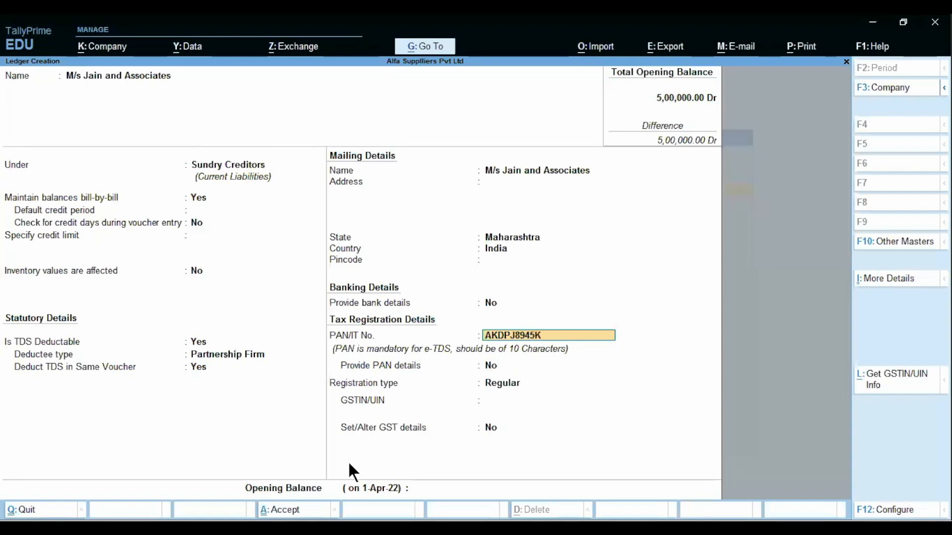
key(Return)
key(Return)
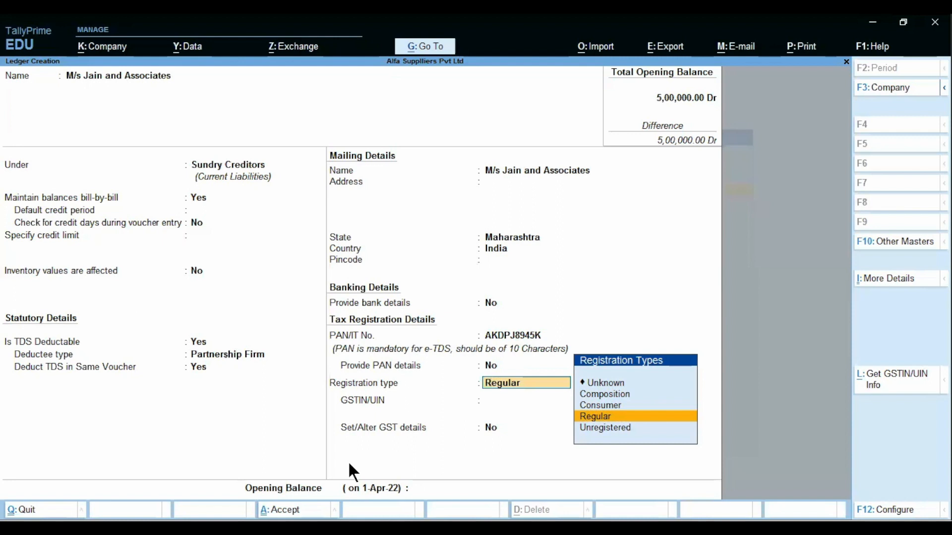
Set the registration type to Unregistered, leave the opening balance blank and save the creditor ledger.
key(Return)
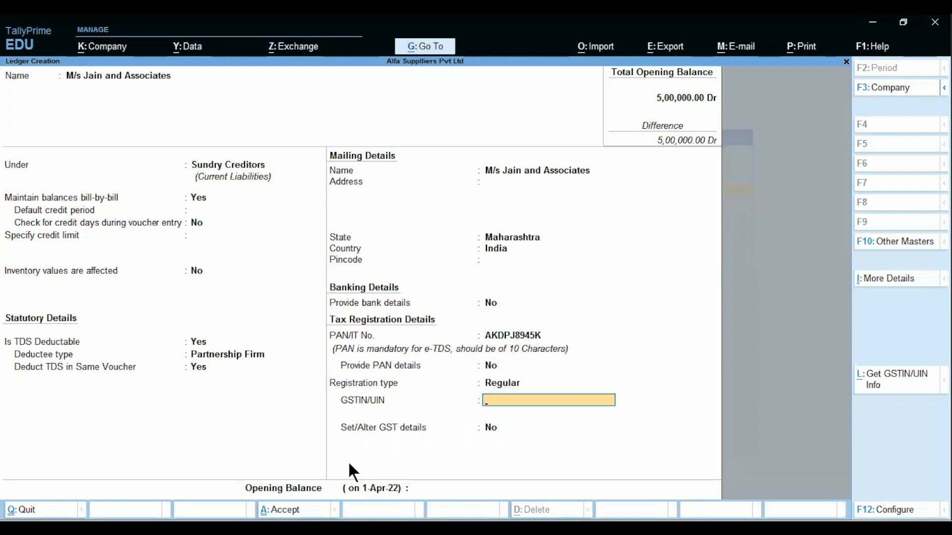
key(BackSpace)
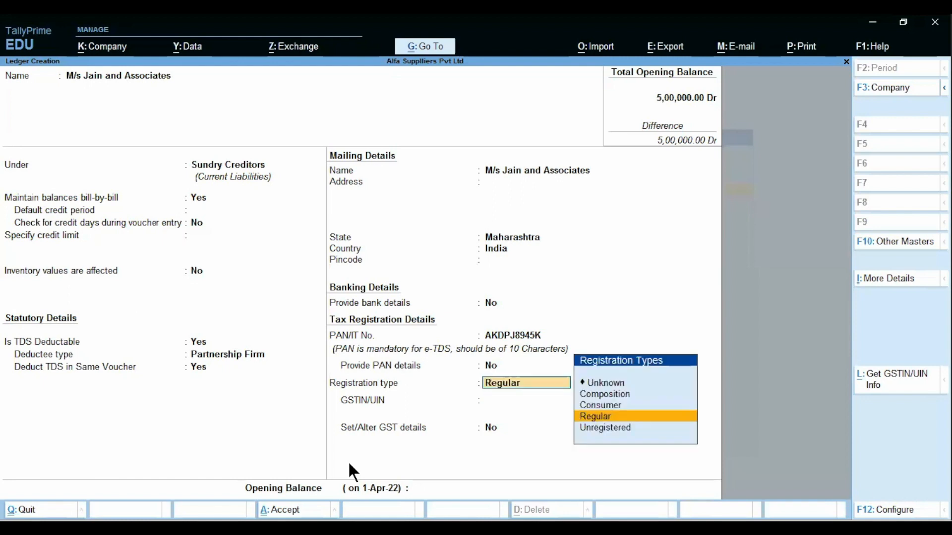
key(Down)
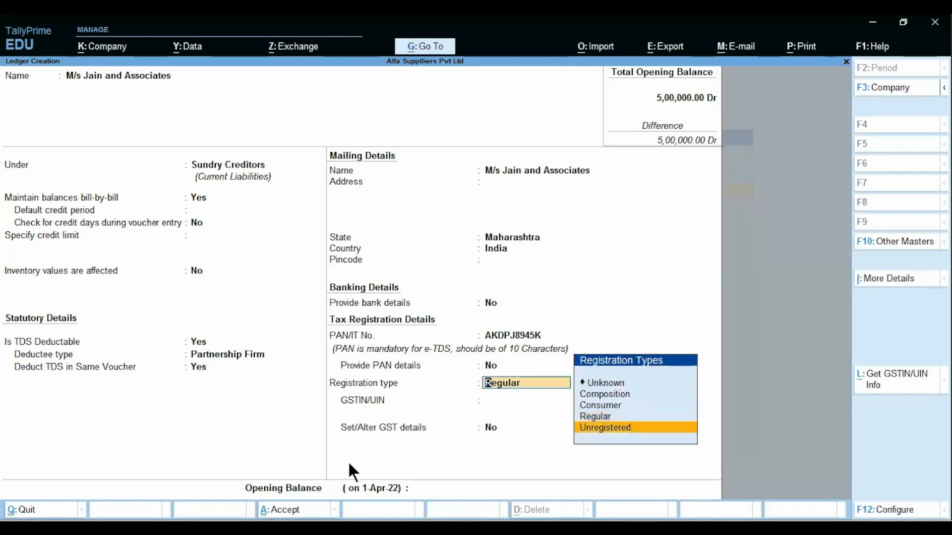
key(Return)
key(Return)
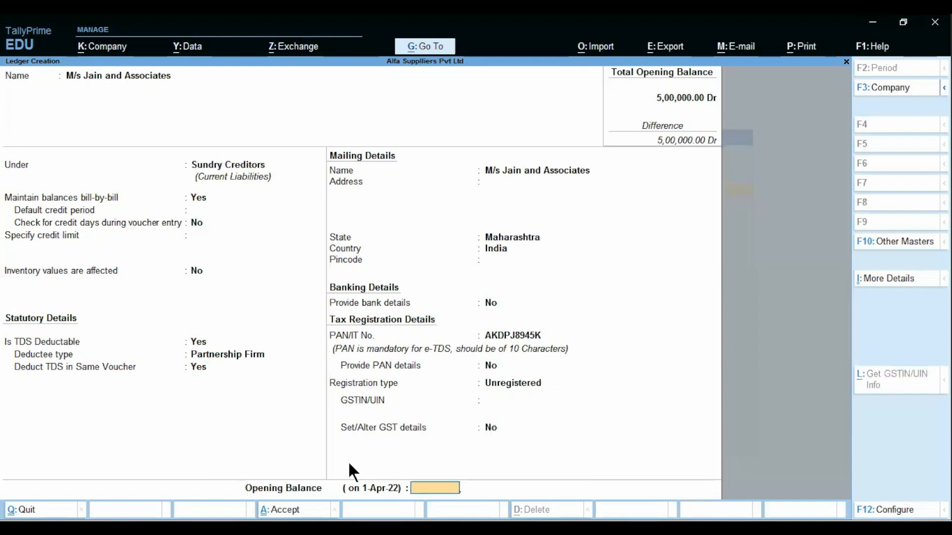
key(Return)
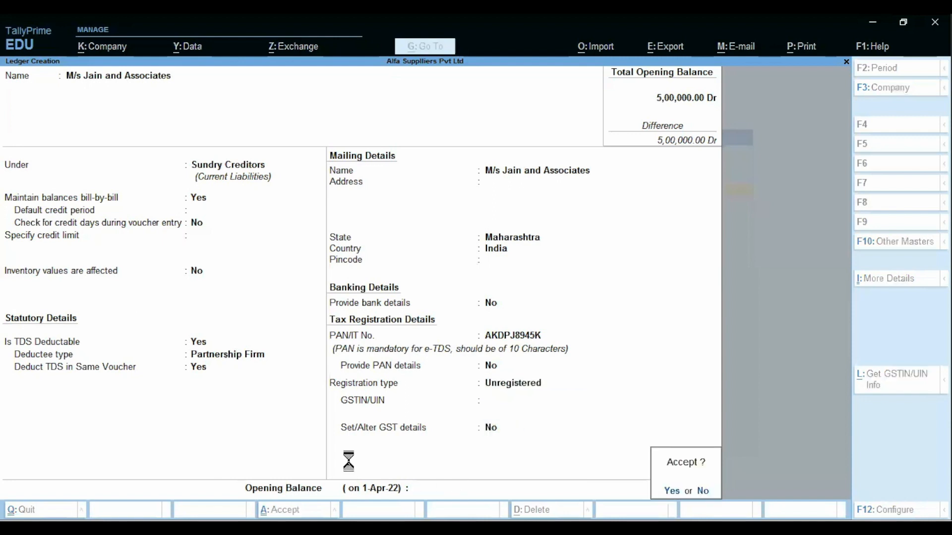
key(Return)
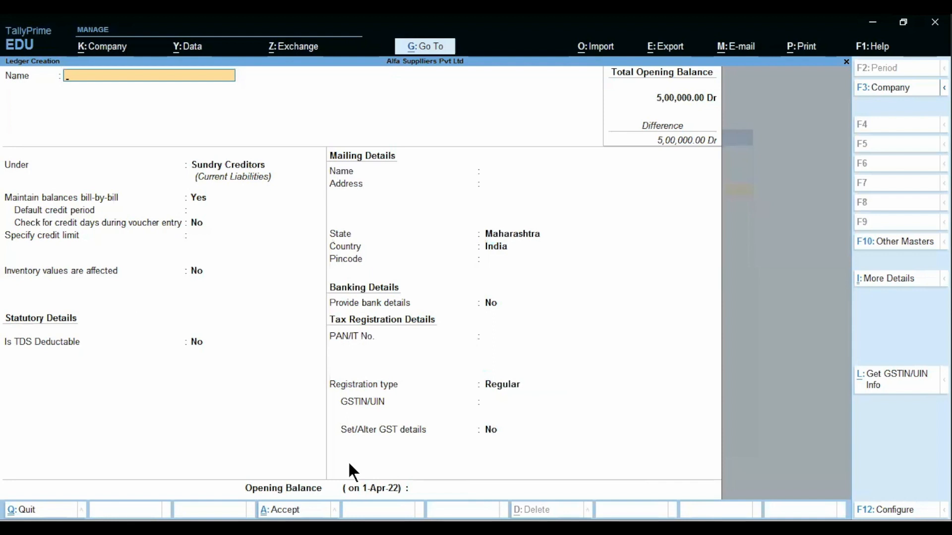
Switch back to the Excel list of masters and go to the "2) Nature of TDS paymnet" entry.
key(alt+Tab)
key(Up)
key(Up)
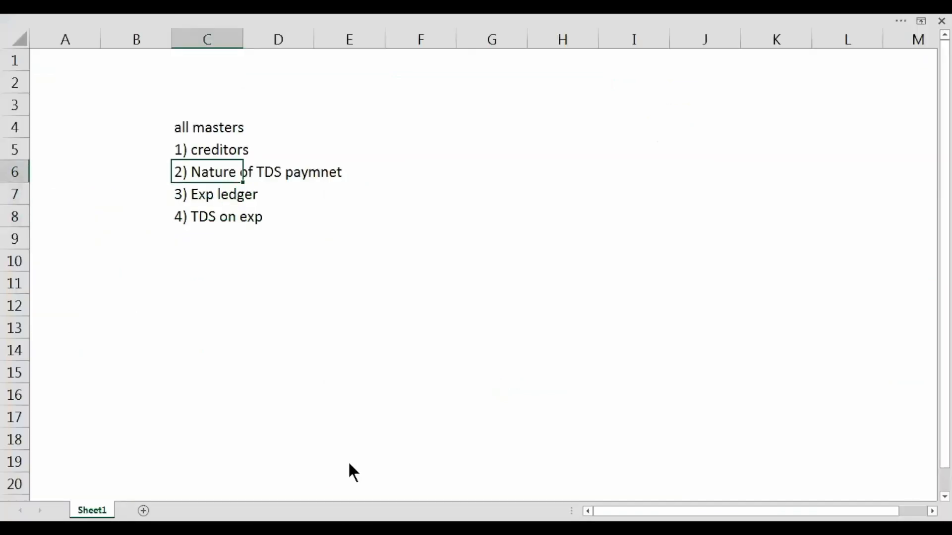
Switch back to TallyPrime and quit the ledger creation form to return to the list of masters.
key(alt+Tab)
key(Escape)
key(y)
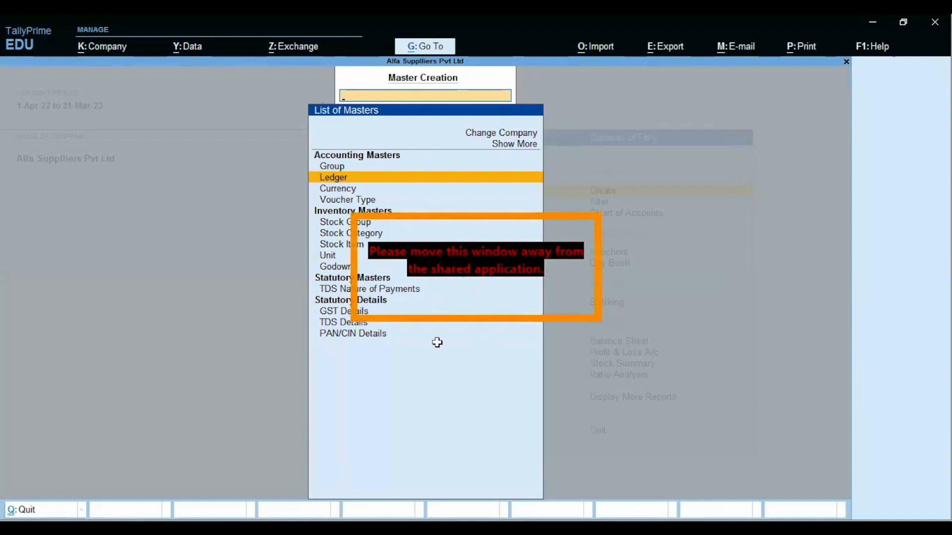
key(alt+Tab)
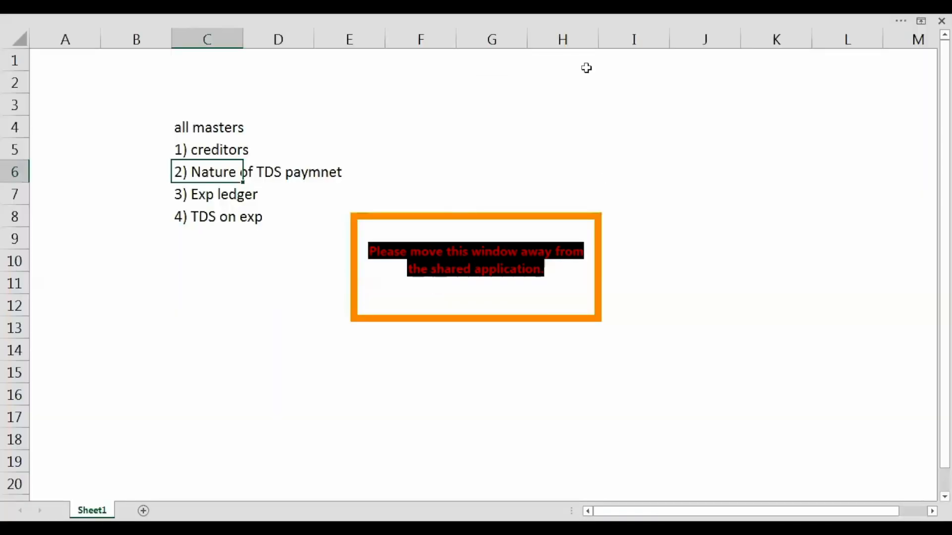
key(Right)
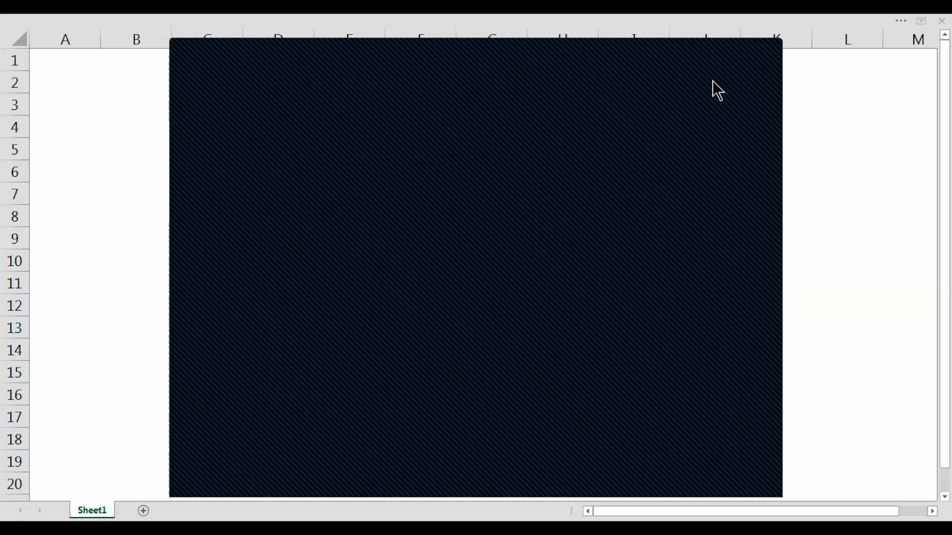
click(723, 53)
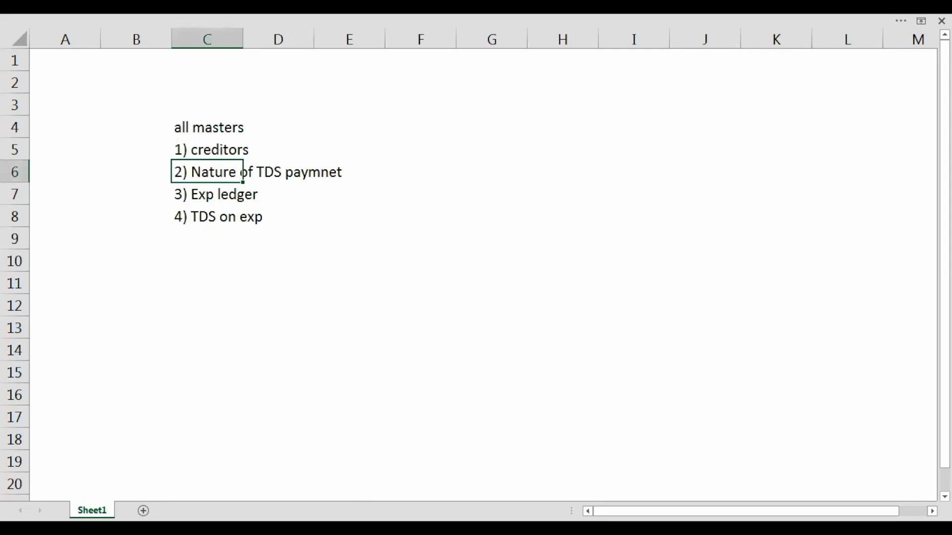
Return to TallyPrime and start creating a TDS Nature of Payments statutory master.
key(alt+Tab)
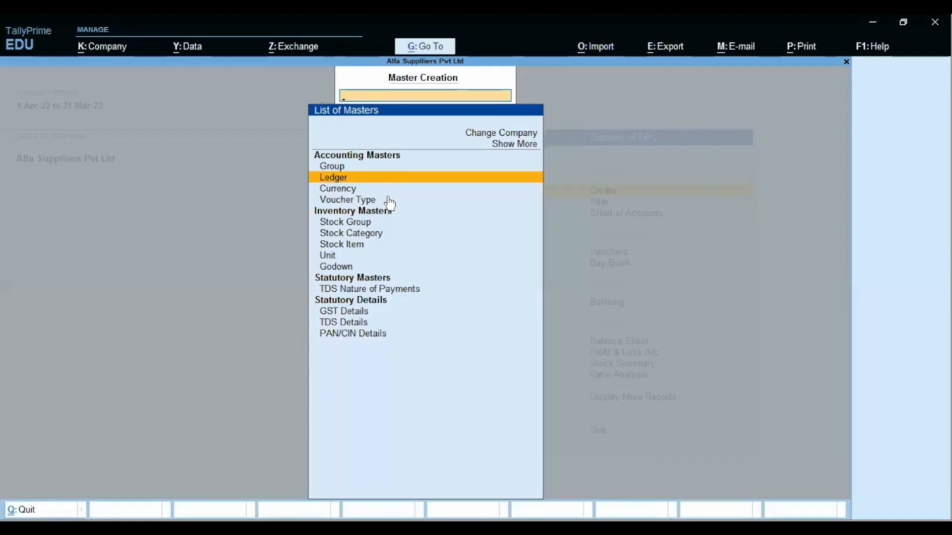
key(Down)
key(Down)
key(Down)
key(Down)
key(Down)
key(Down)
key(Down)
key(Down)
key(Down)
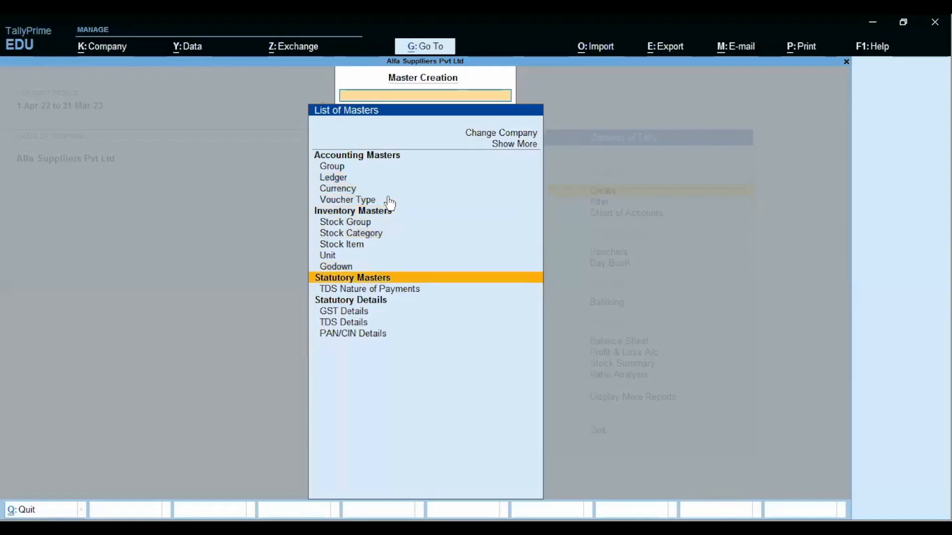
key(Down)
key(Return)
Name the new TDS nature of payment Legal Fees.
text(Legal)
key(BackSpace)
key(BackSpace)
key(BackSpace)
key(BackSpace)
key(BackSpace)
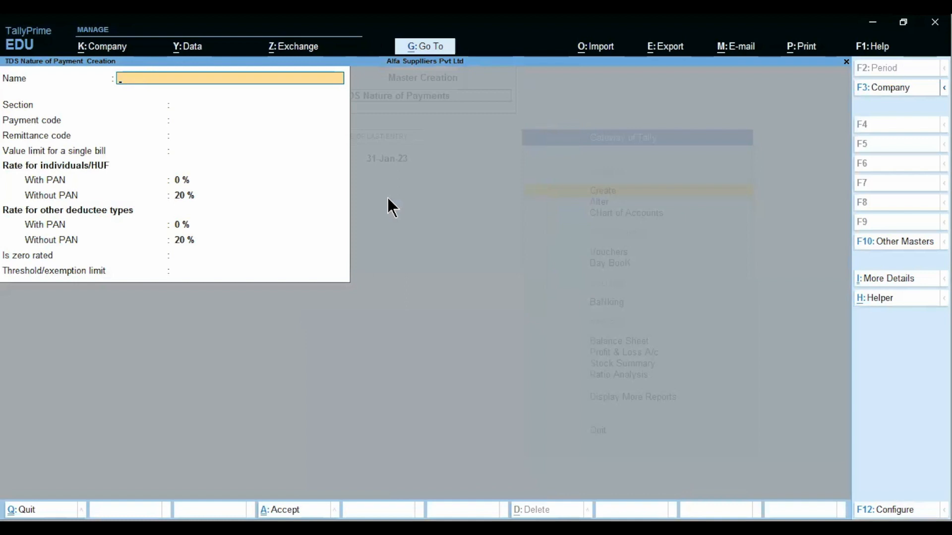
text(Legal Fees)
key(Return)
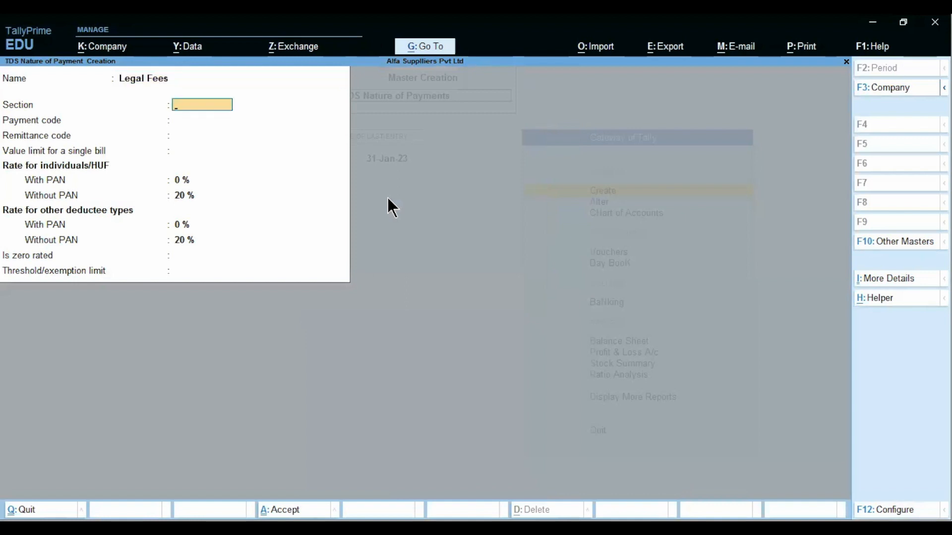
Set section 194J and payment code 94J, leaving the remittance code and the single-bill value limit blank.
text(194J)
key(Return)
text(9)
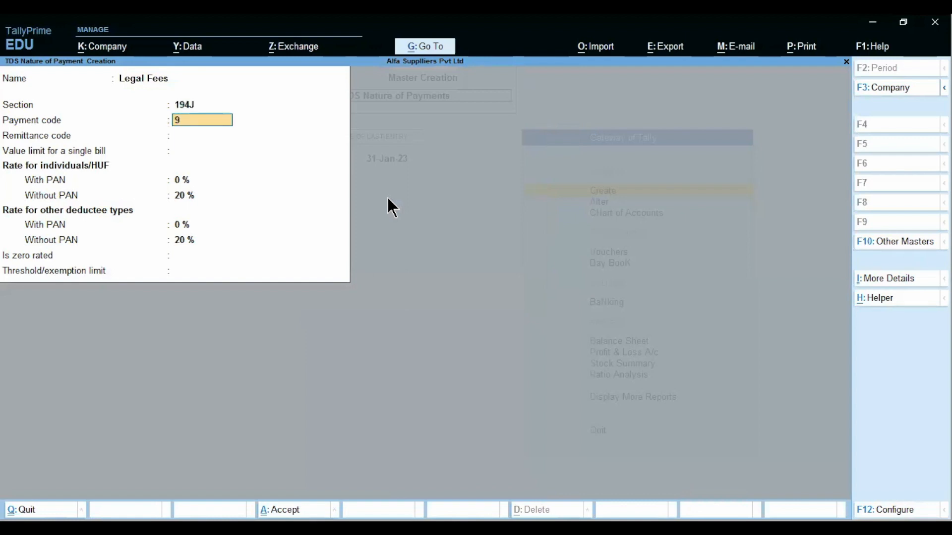
text(4J)
key(Return)
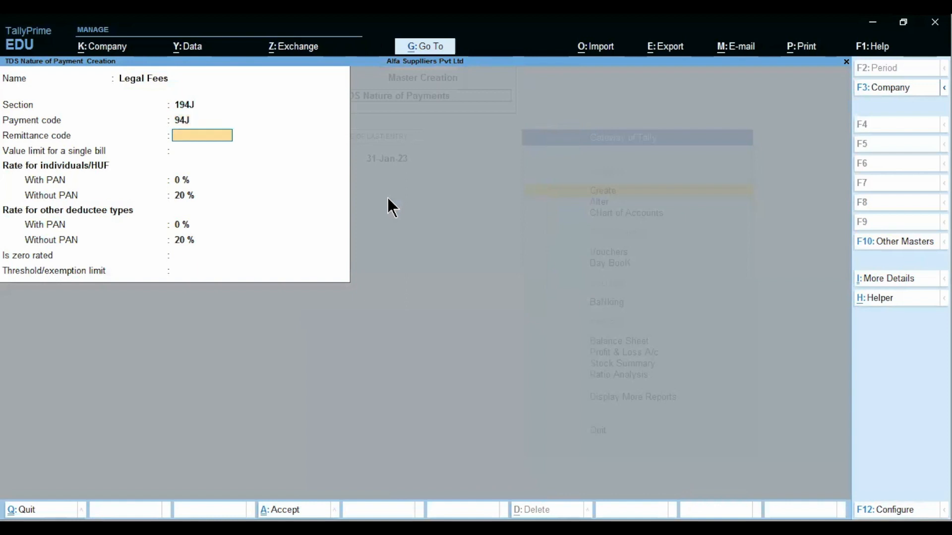
key(Return)
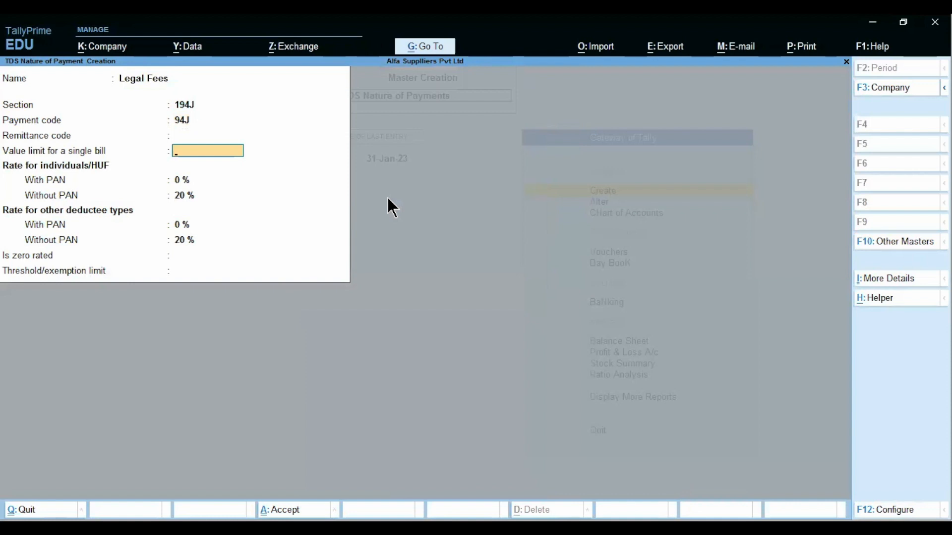
key(Return)
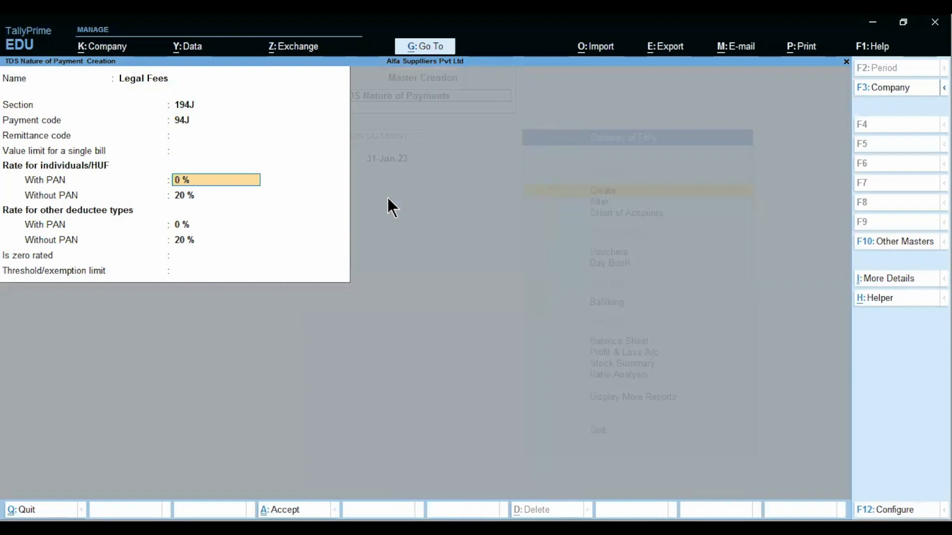
Check the professional fees rate on the slide and set the With PAN rate to 10% for individuals/HUF and other deductee types.
key(alt+Tab)
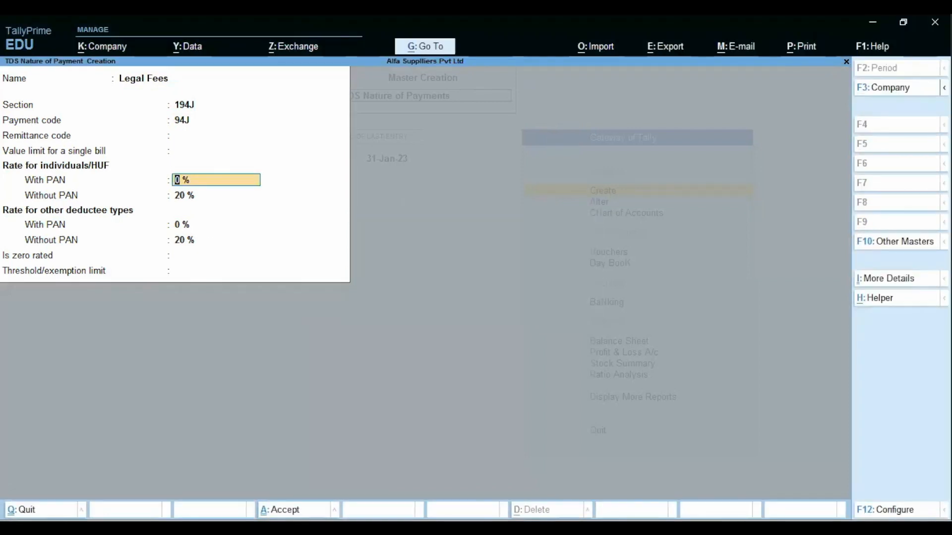
key(alt+Tab)
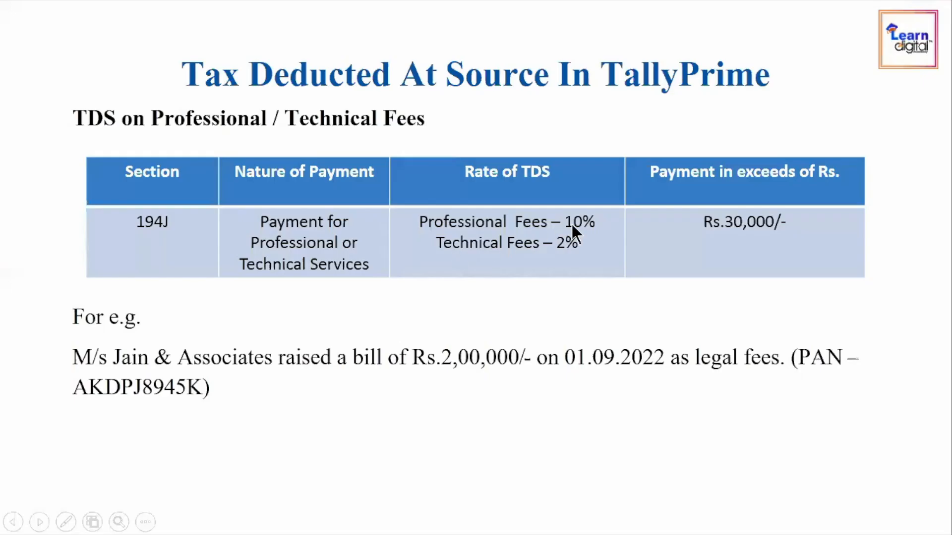
key(alt+Tab)
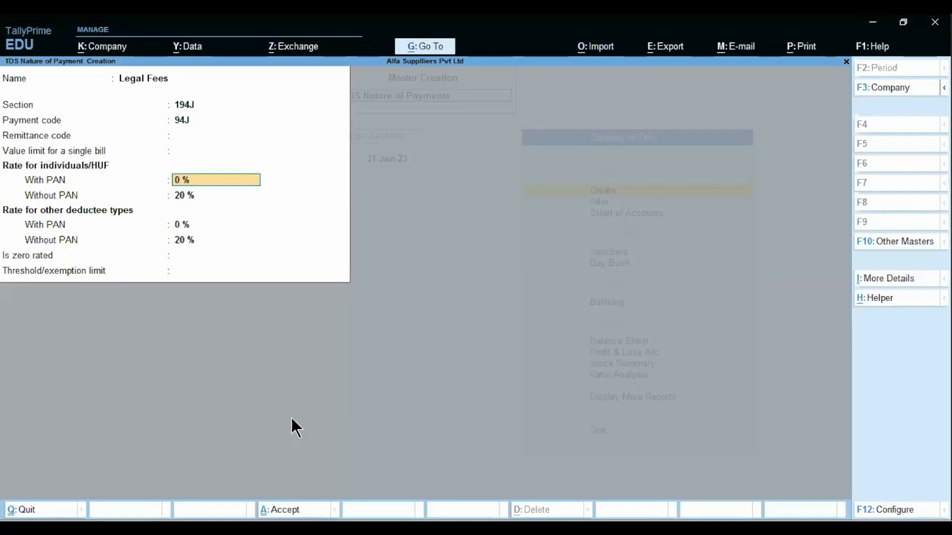
text(10)
key(Return)
key(Return)
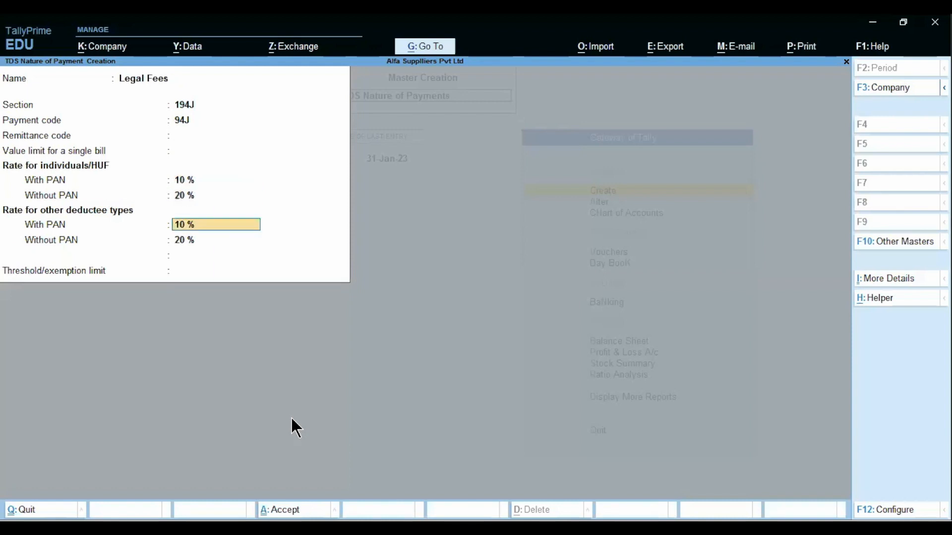
text(10)
key(Return)
key(Return)
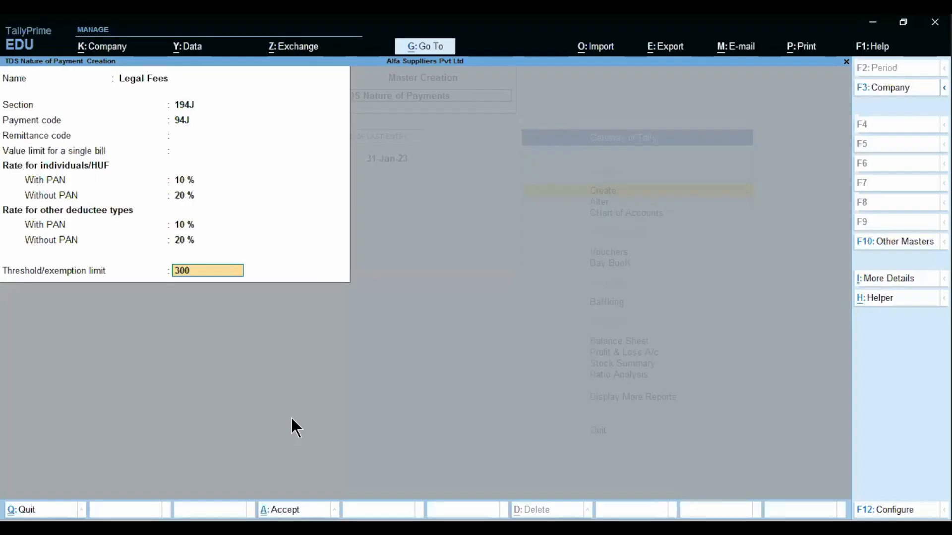
Set the threshold/exemption limit to 30,000, save the Legal Fees nature of payment and quit the creation form.
text(0000)
key(Return)
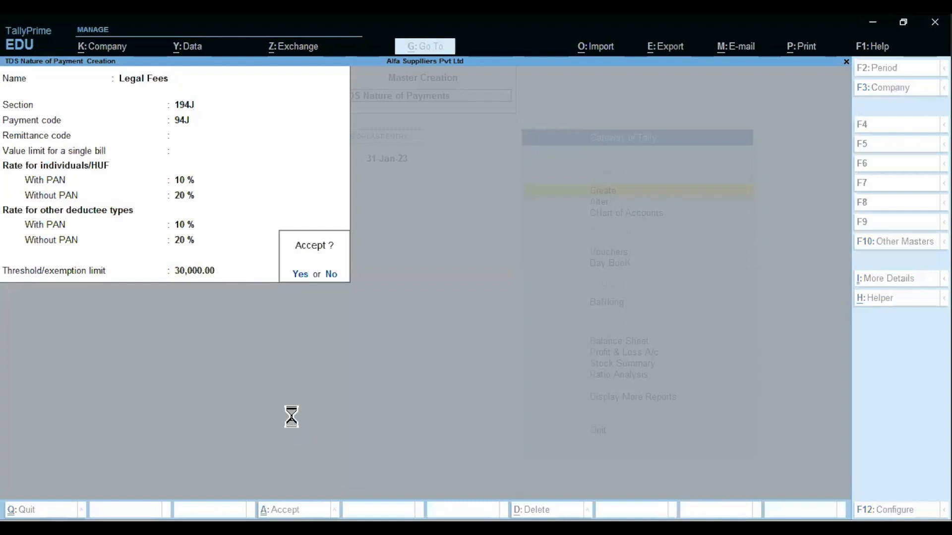
key(Escape)
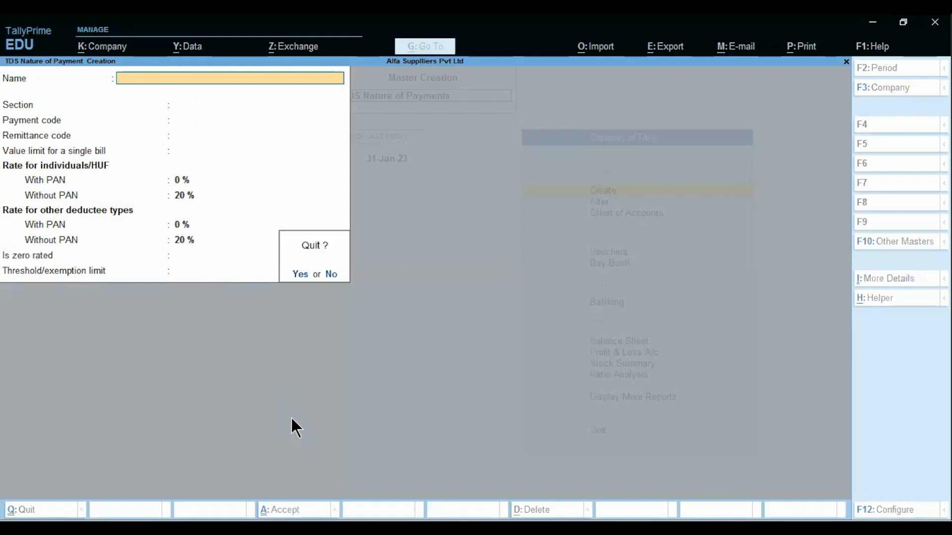
key(y)
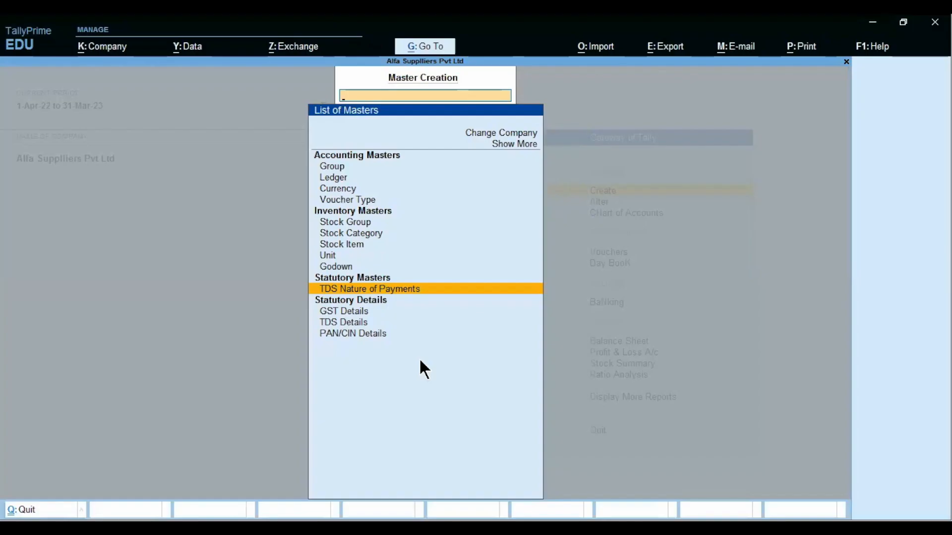
Start a new ledger from the accounting masters and name it Legal Charges.
key(Up)
key(Up)
key(Up)
key(Up)
key(Up)
key(Up)
key(Up)
key(Up)
key(Return)
text(Leg)
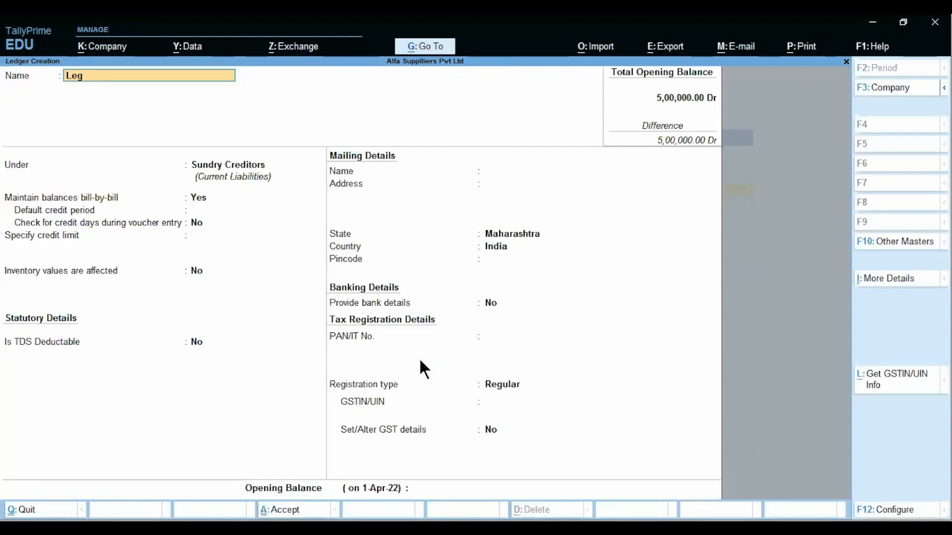
text(al Charges)
key(Return)
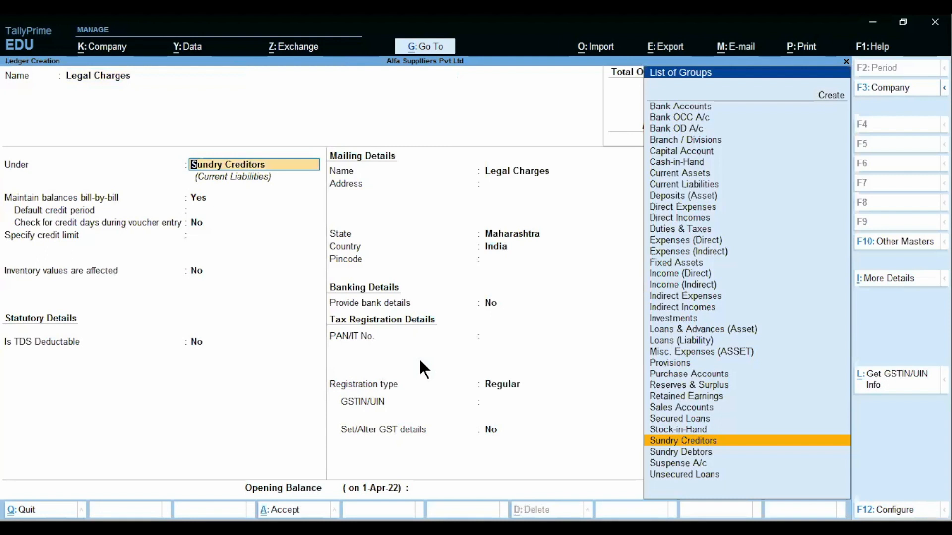
Place the Legal Charges ledger under Indirect Expenses, keeping inventory values affected at No and the ledger type at Not Applicable.
text(Indi)
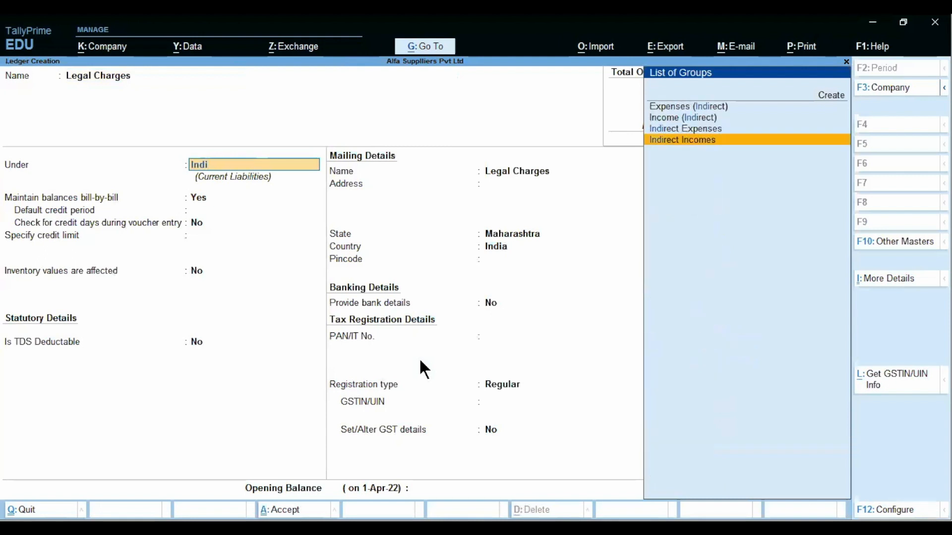
key(Up)
key(Return)
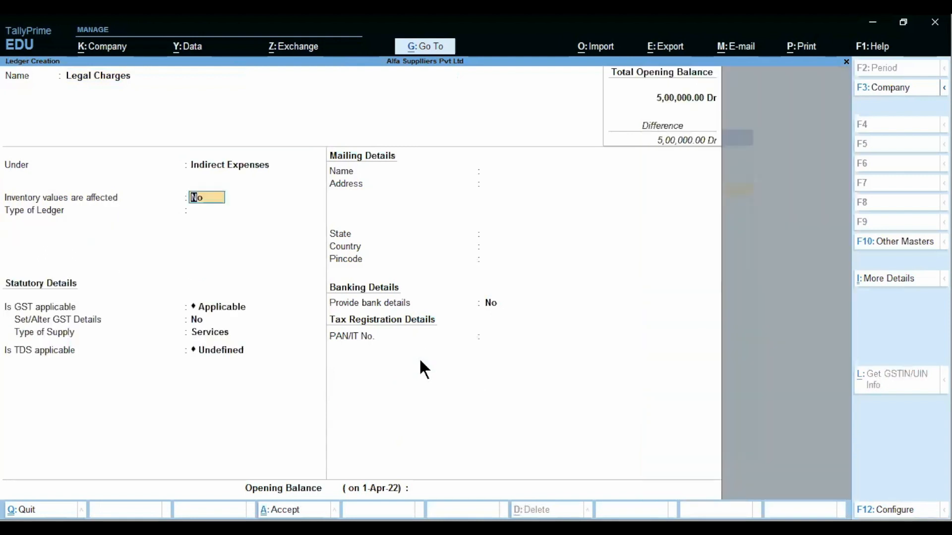
key(Return)
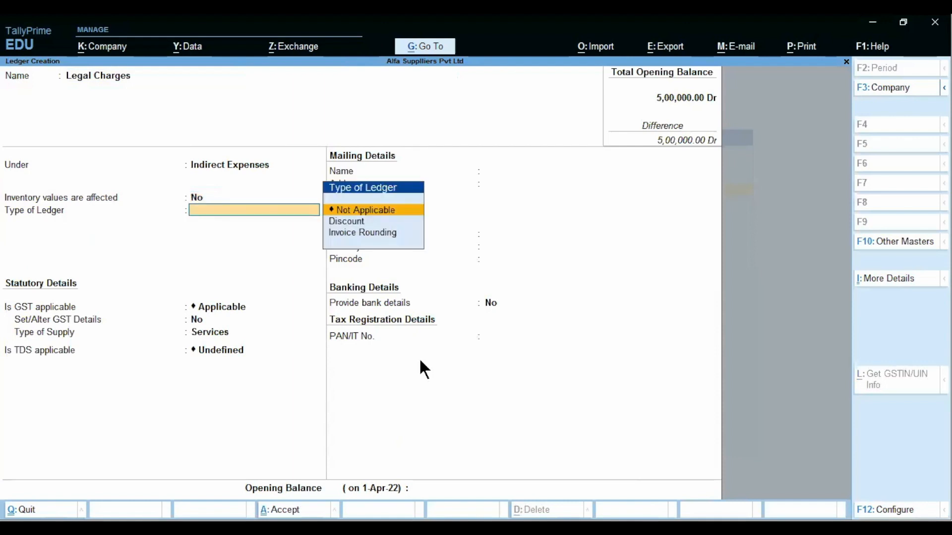
key(Return)
Set GST to Not Applicable and TDS to Applicable in the Legal Charges statutory details.
key(Down)
key(Return)
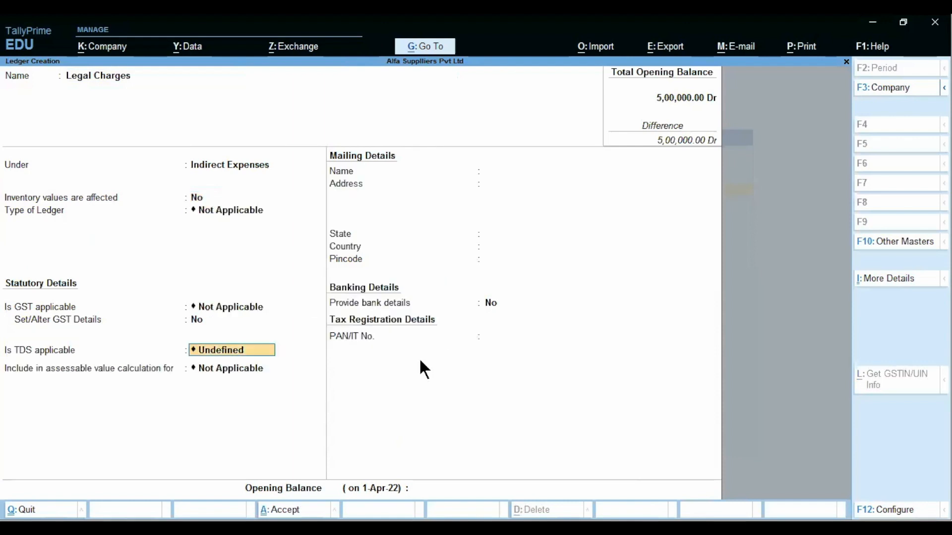
key(space)
key(Down)
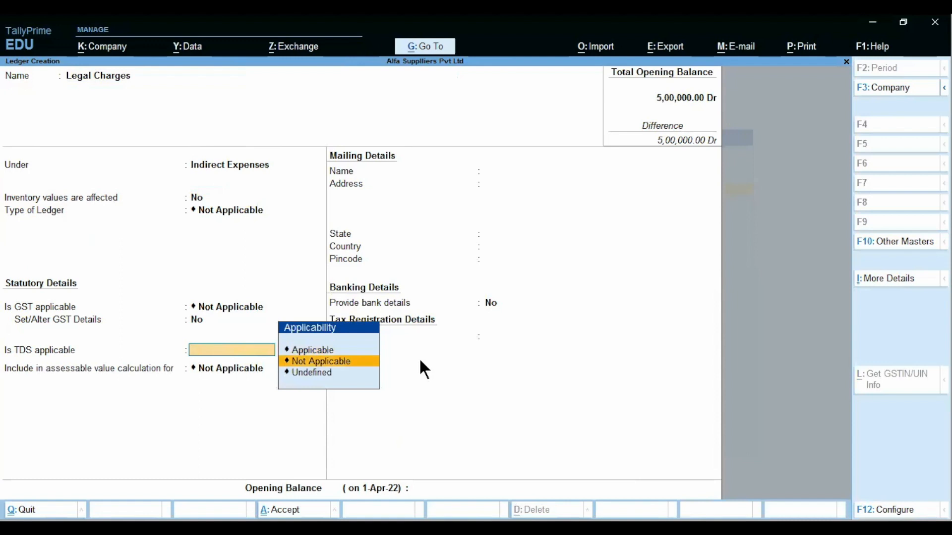
key(Up)
key(Return)
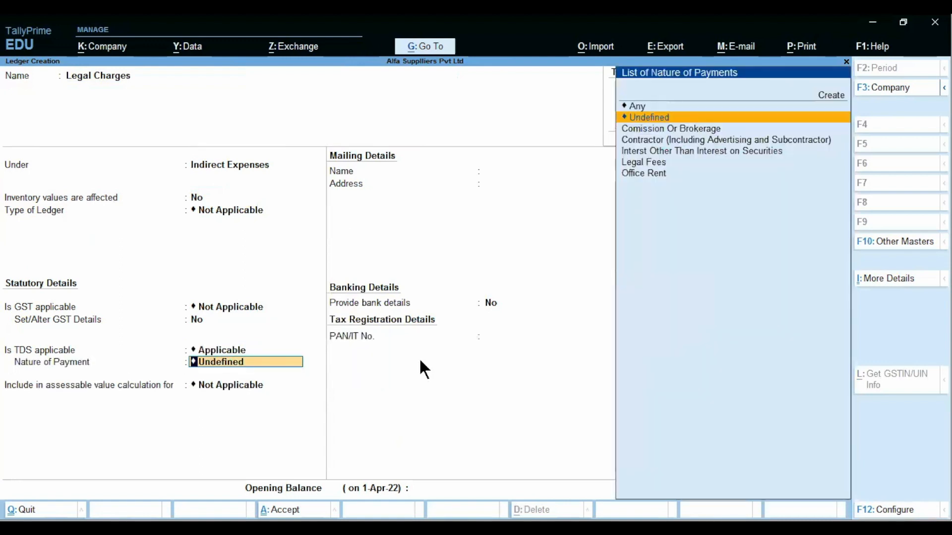
Choose Legal Fees as the nature of payment, keep the assessable value and bank details defaults, and save the ledger.
key(Down)
key(Down)
key(Down)
key(Down)
key(Return)
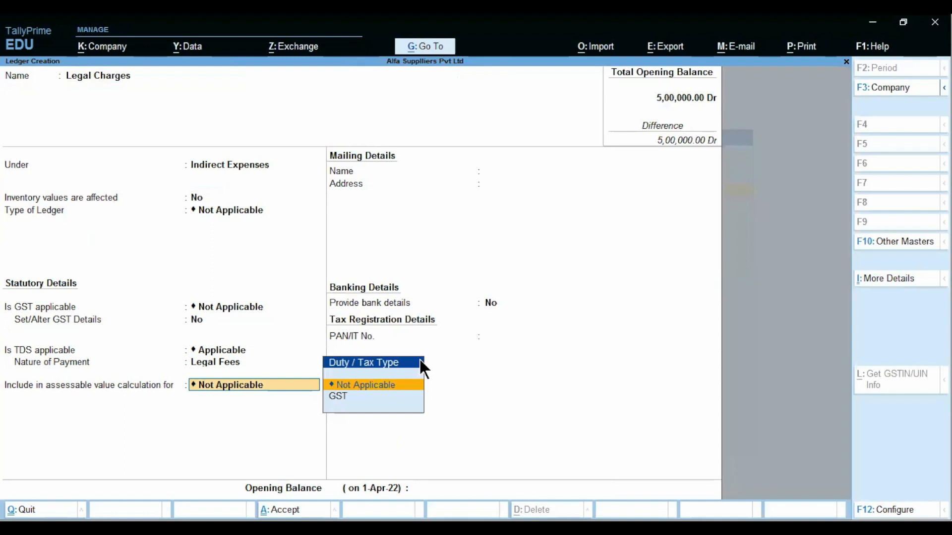
key(Return)
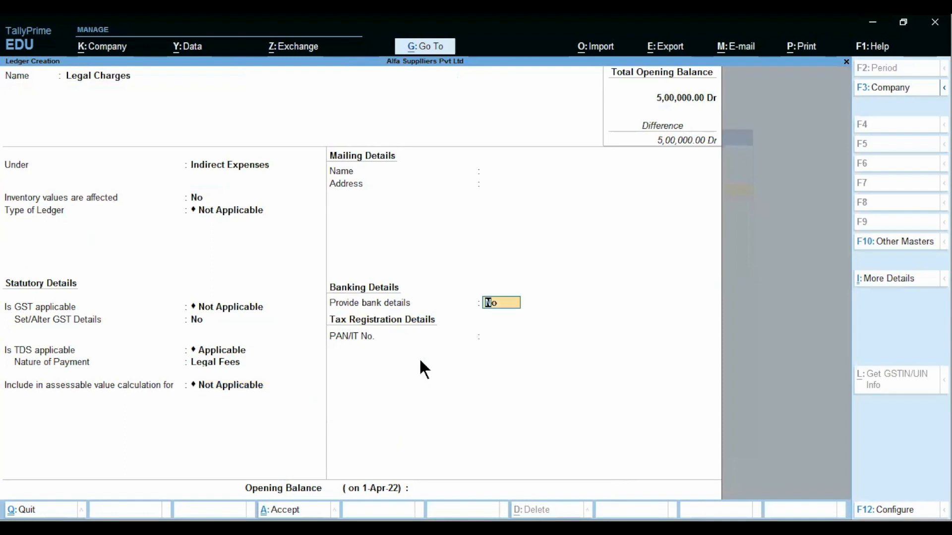
key(Return)
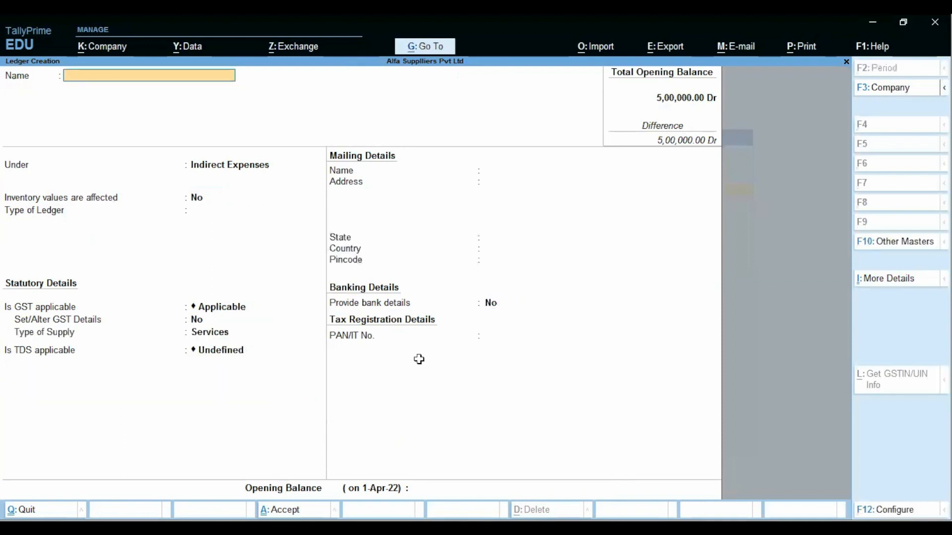
Name the new ledger TDS on Legal Fees and place it under Duties & Taxes.
key(alt+Tab)
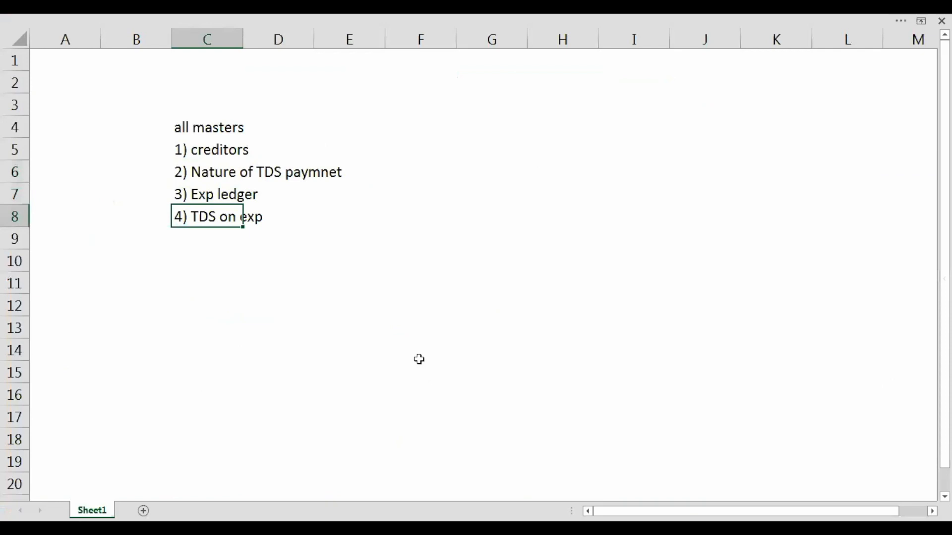
key(alt+Tab)
text(TD)
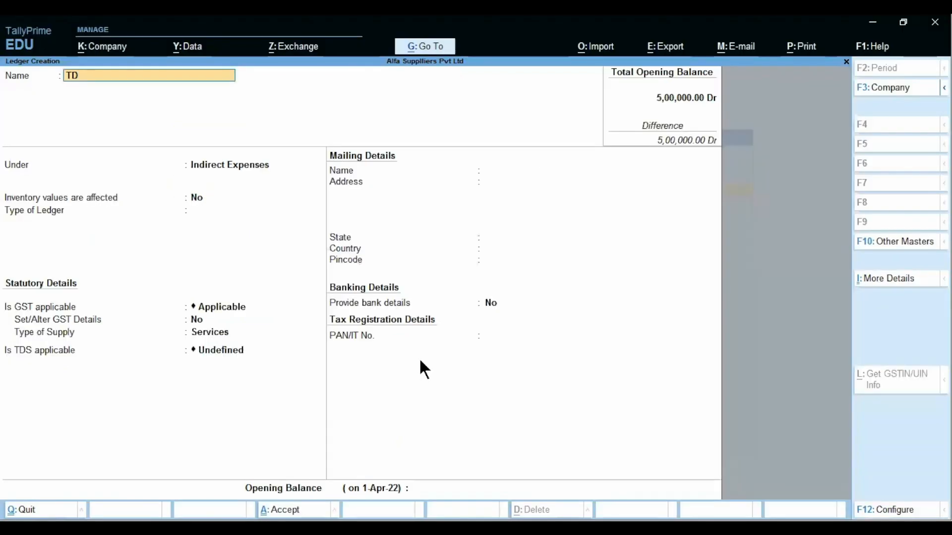
text(S on Legal Fees)
key(Return)
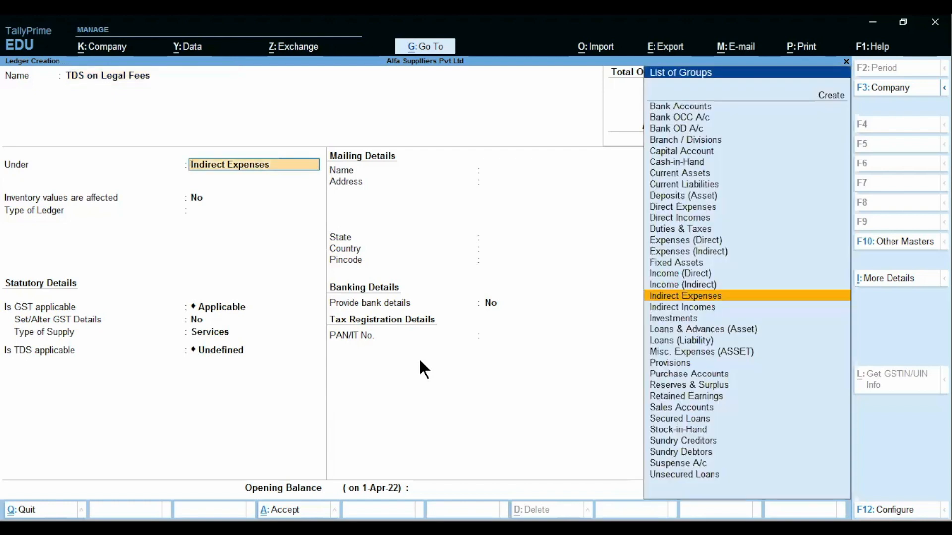
text(Dut)
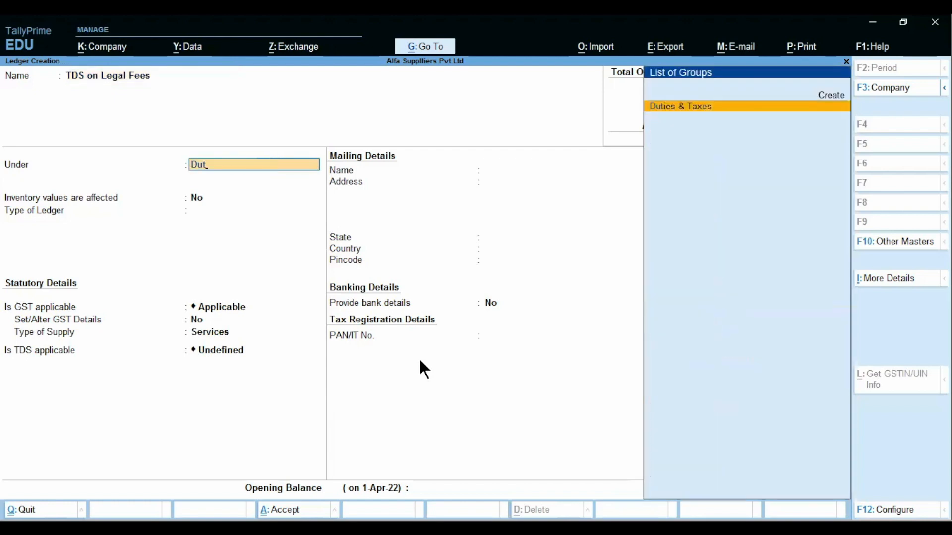
key(Return)
Set the ledger's duty type to TDS with Legal Fees as nature of payment, and save it.
key(Down)
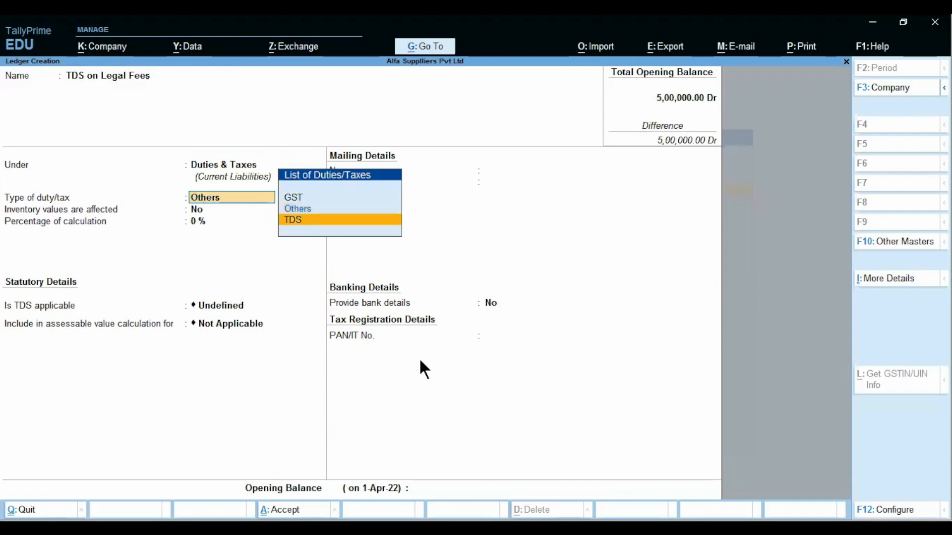
key(Return)
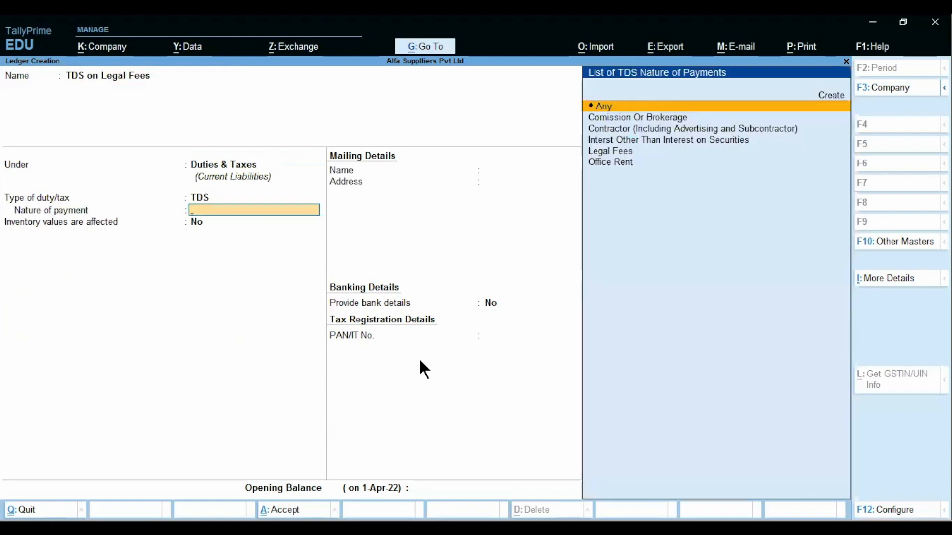
key(Down)
key(Down)
key(Down)
key(Down)
key(Return)
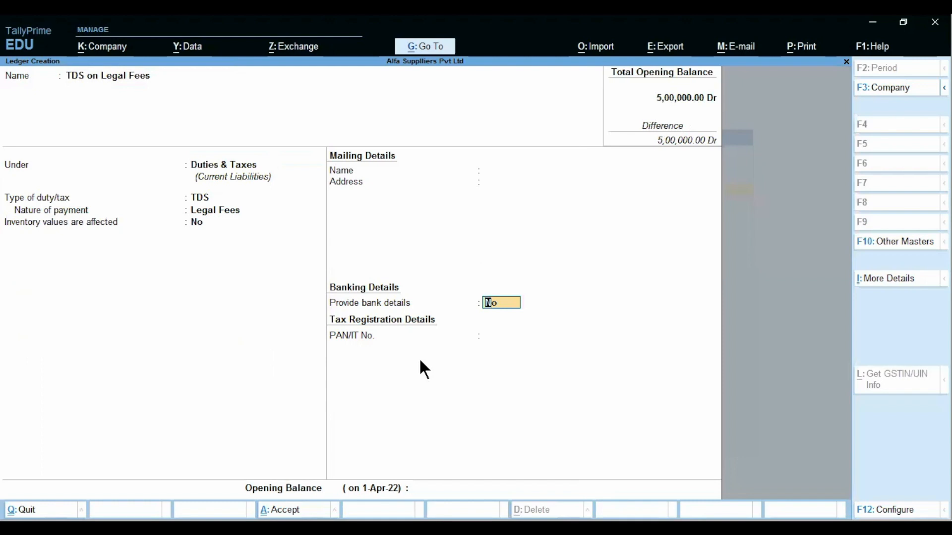
key(ctrl)
key(ctrl+a)
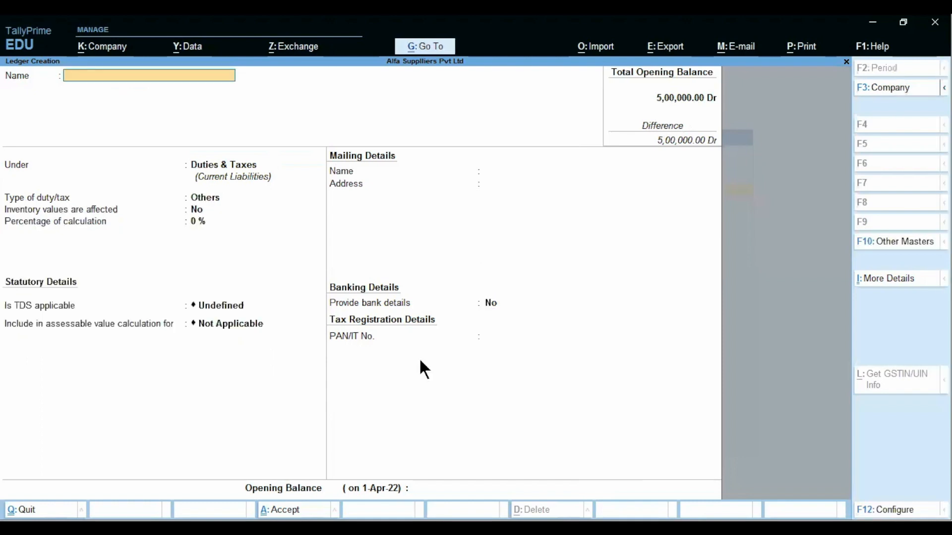
Switch to the Excel list and add the heading "entries" in C10 with "1) Journal voucher" below it.
key(alt+Tab)
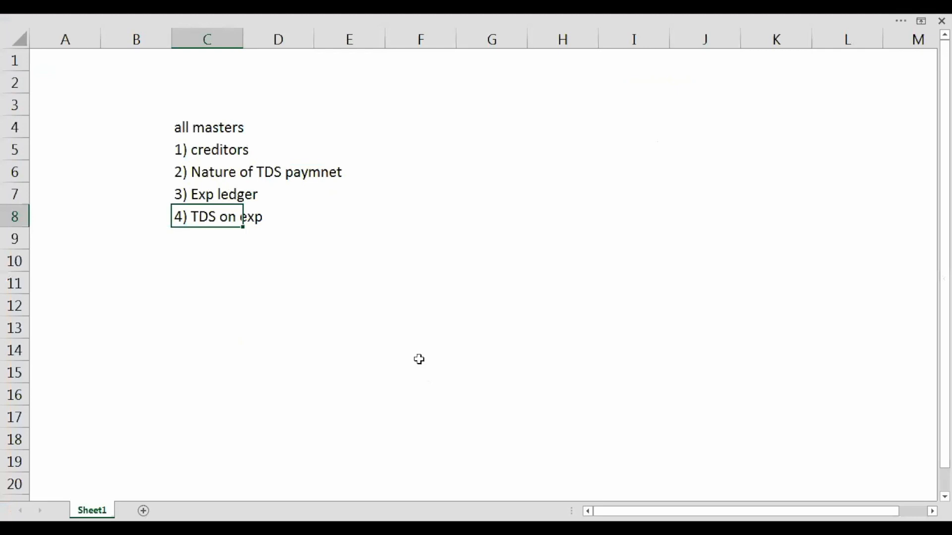
key(Down)
key(Down)
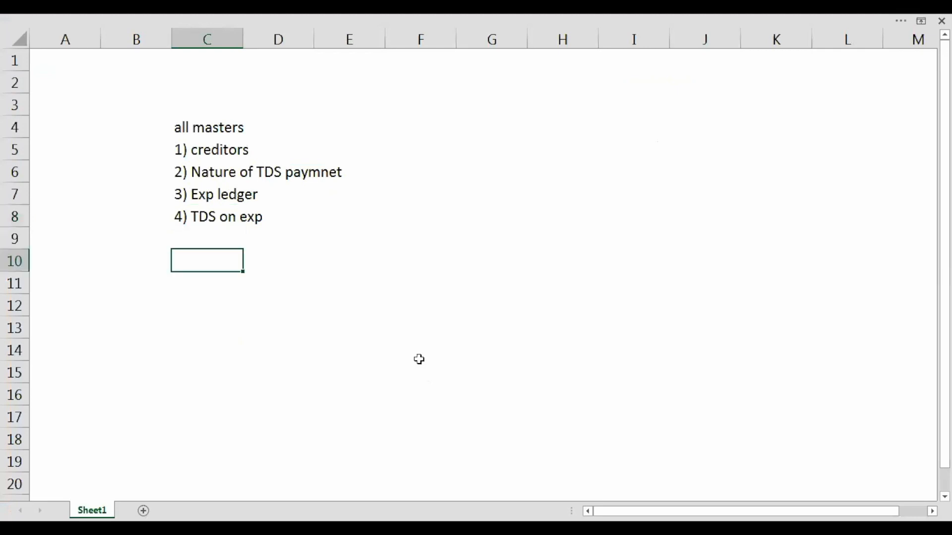
text(entries)
key(Return)
text(1)
key(BackSpace)
text(1) Journal voucher)
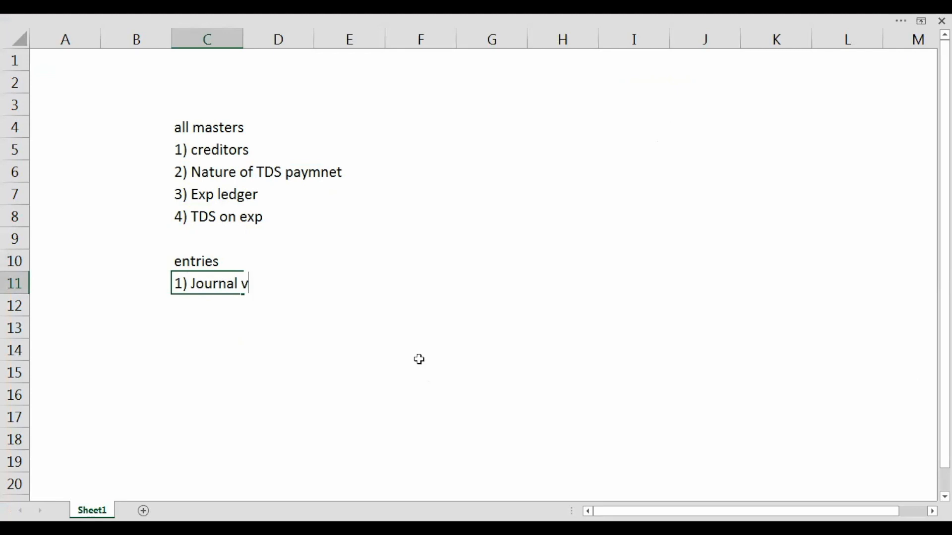
key(Return)
Add "2) pay to govt" and "3) pay to the creditor" to the entries list in C12 and C13.
text(2) pay to gov)
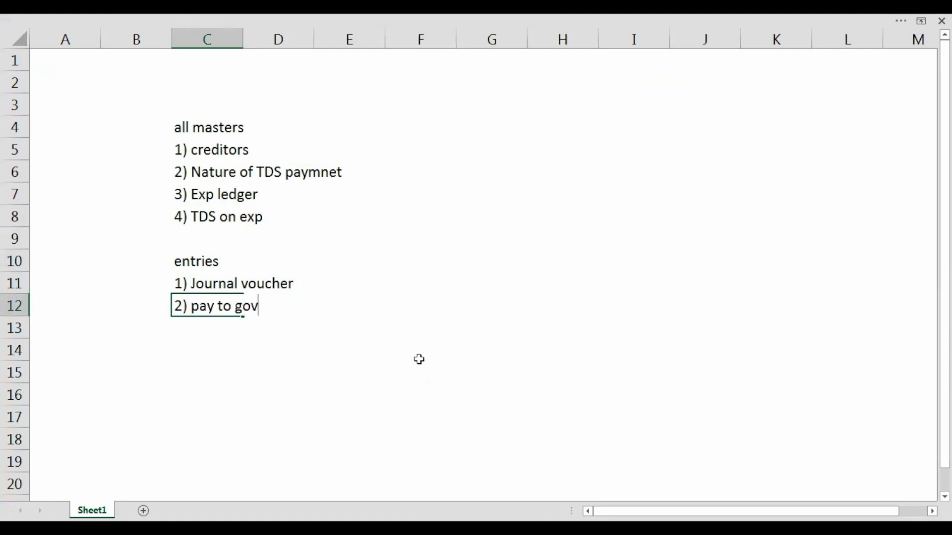
text(t)
key(Return)
text(3) )
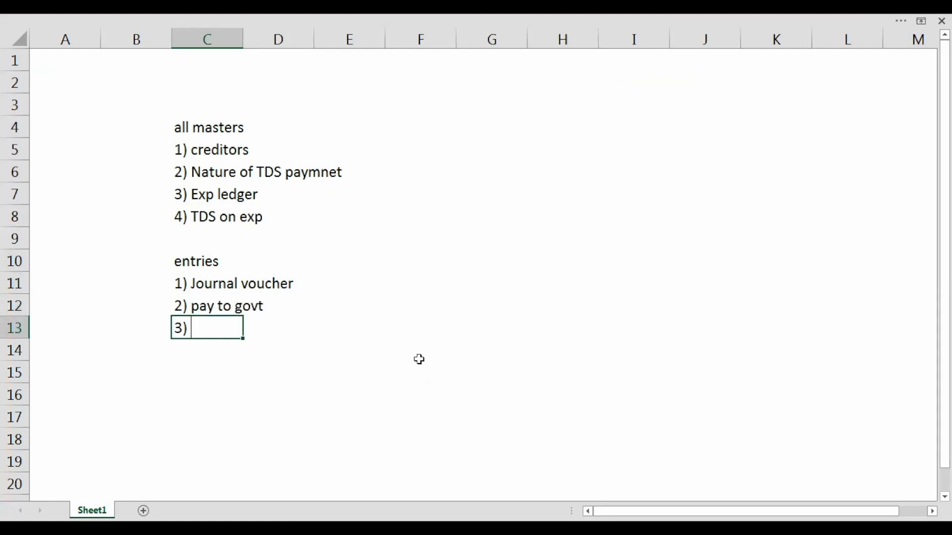
text(pay to th)
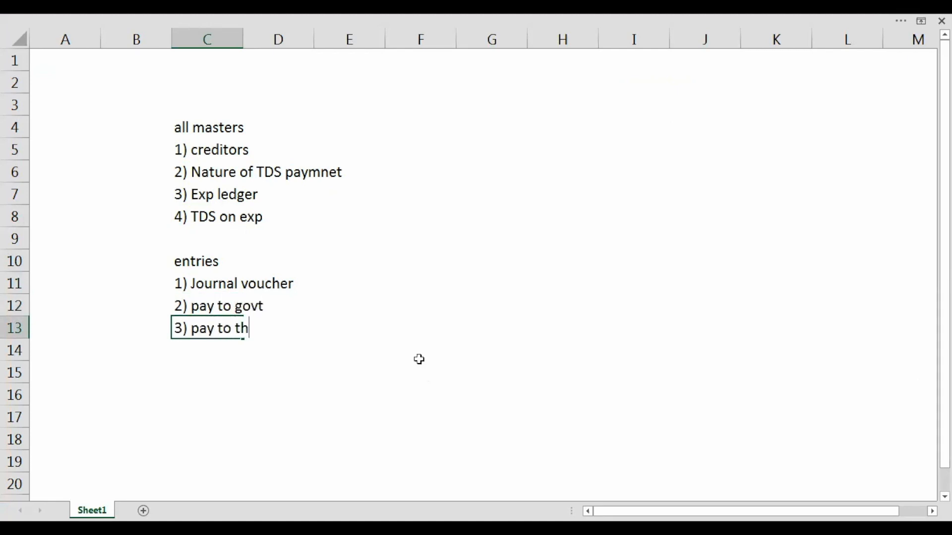
click(419, 360)
text(c)
key(BackSpace)
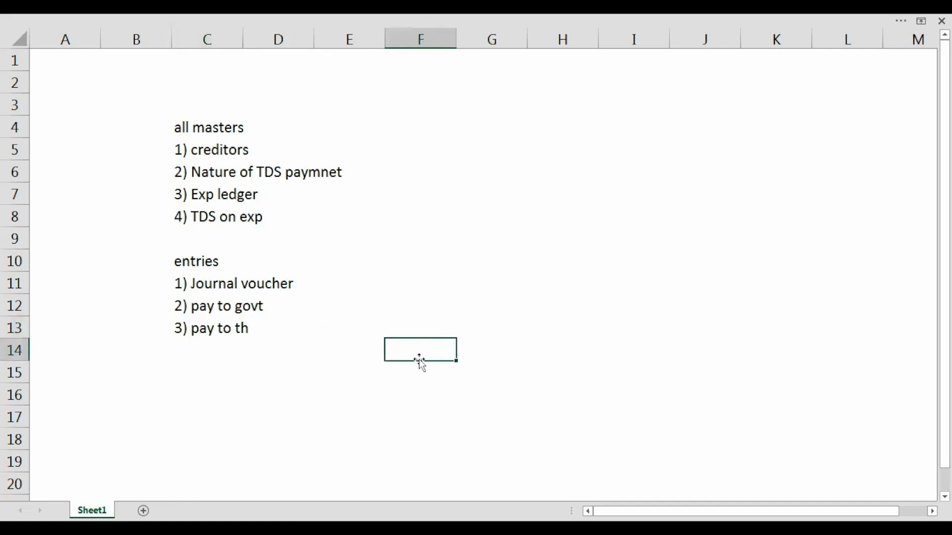
click(227, 335)
double_click(226, 335)
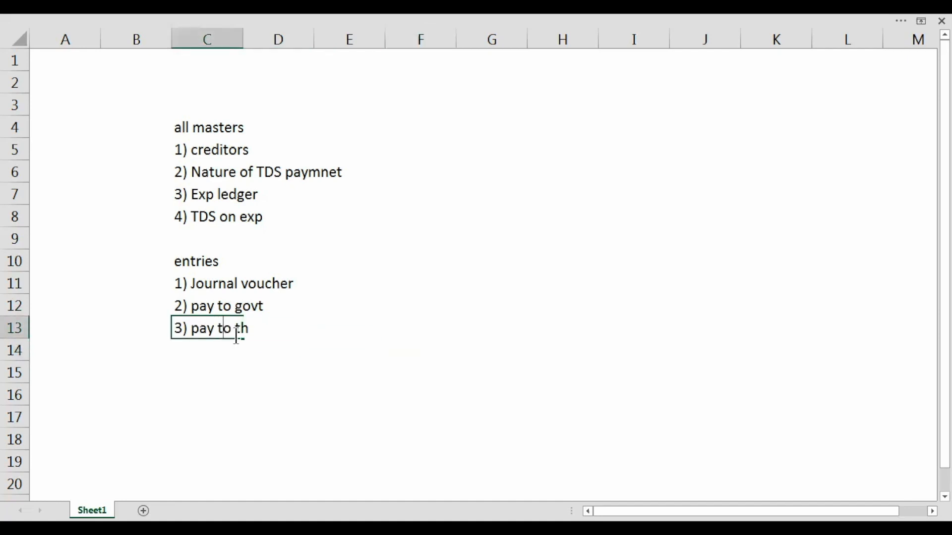
click(256, 331)
text(e creditor)
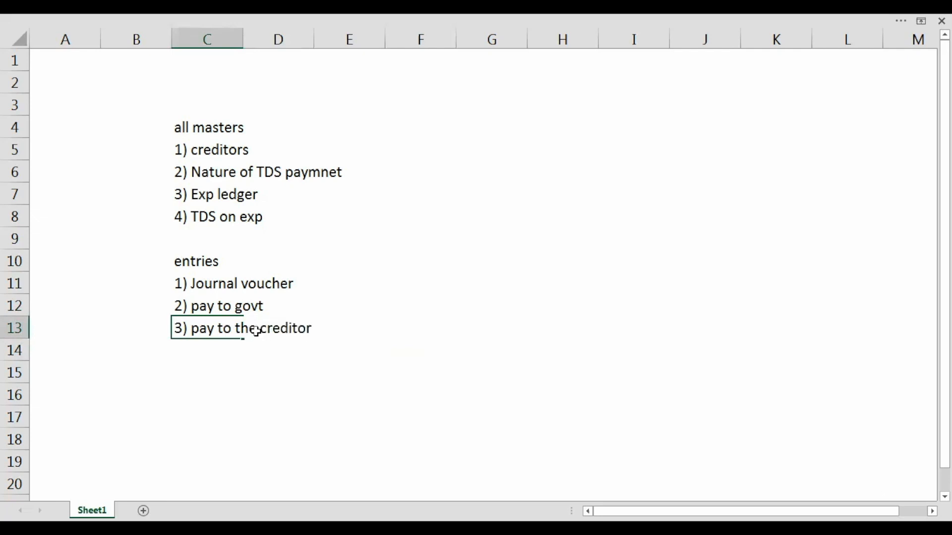
key(Return)
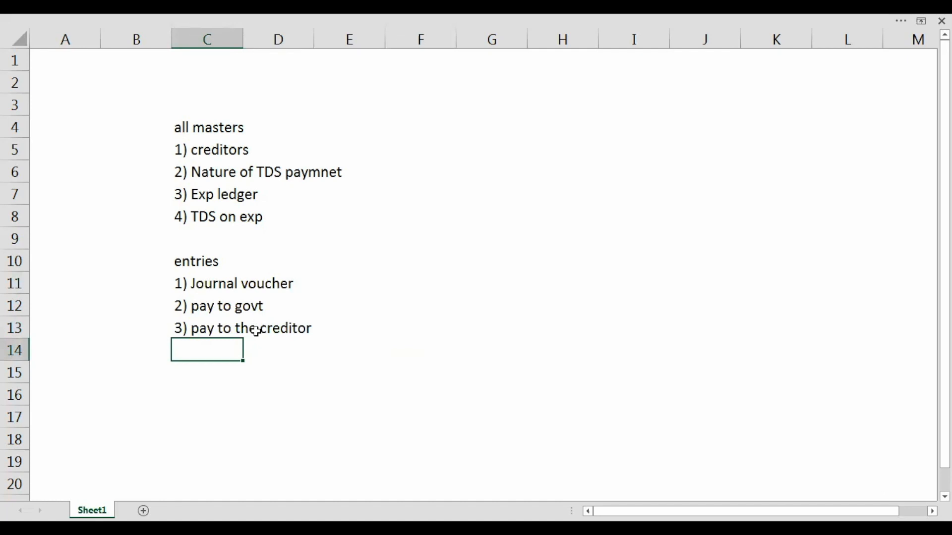
Review the journal voucher item in the list and the legal fees bill example on the presentation slide.
key(Up)
key(Up)
key(Up)
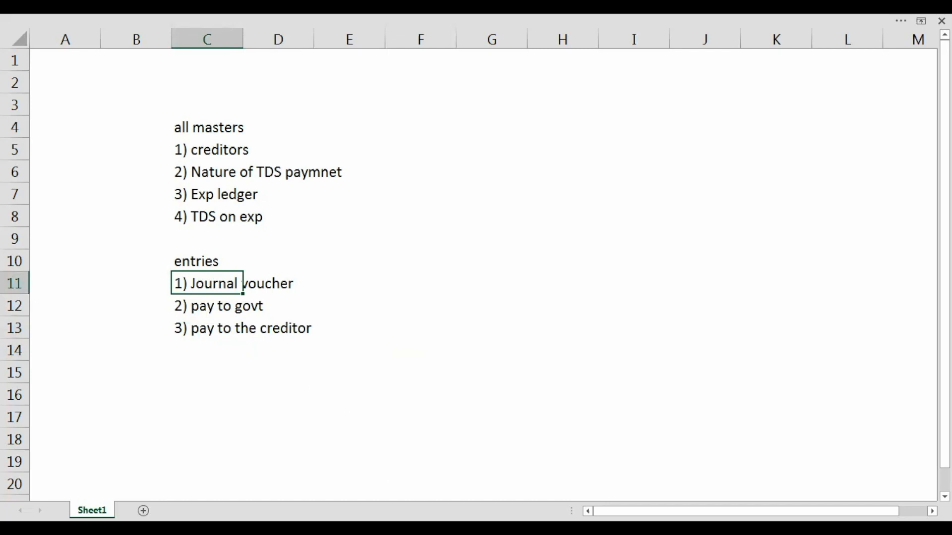
key(alt+Tab)
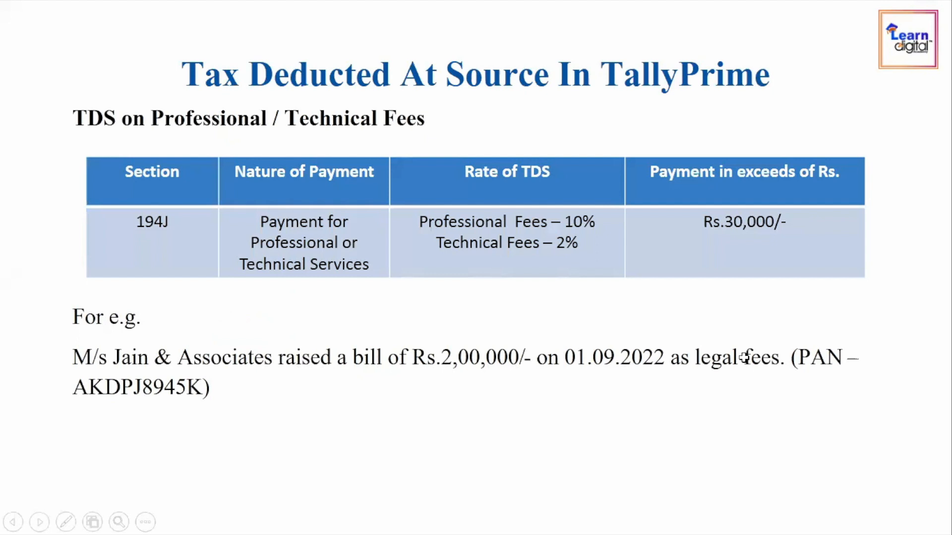
Switch back to TallyPrime, leave master creation and start a journal voucher dated 1-Sep-22.
key(alt+Tab)
key(alt+Tab)
key(Escape)
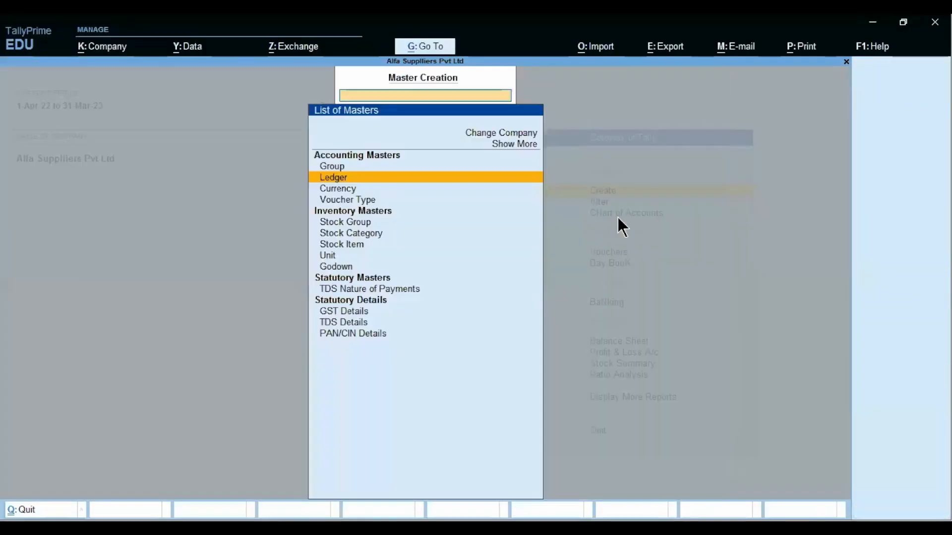
key(Escape)
click(592, 254)
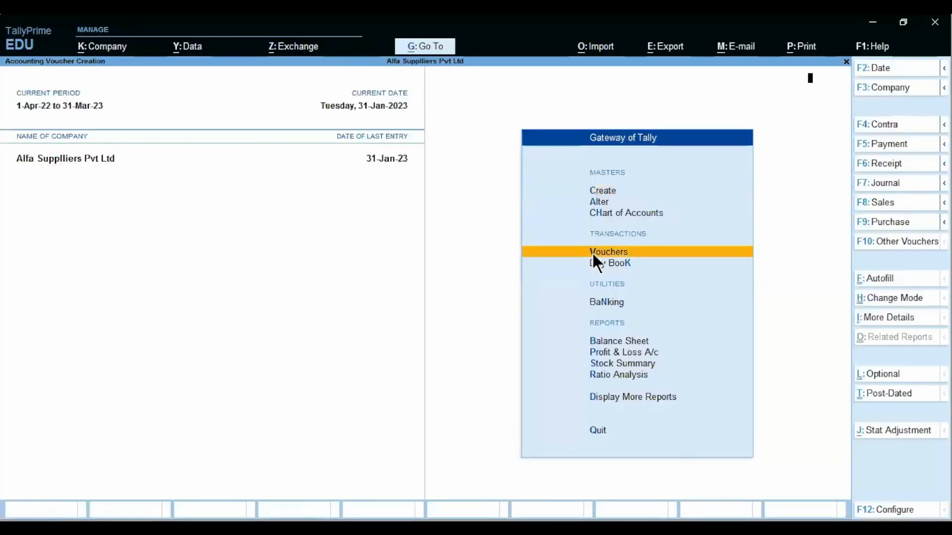
text(1.9)
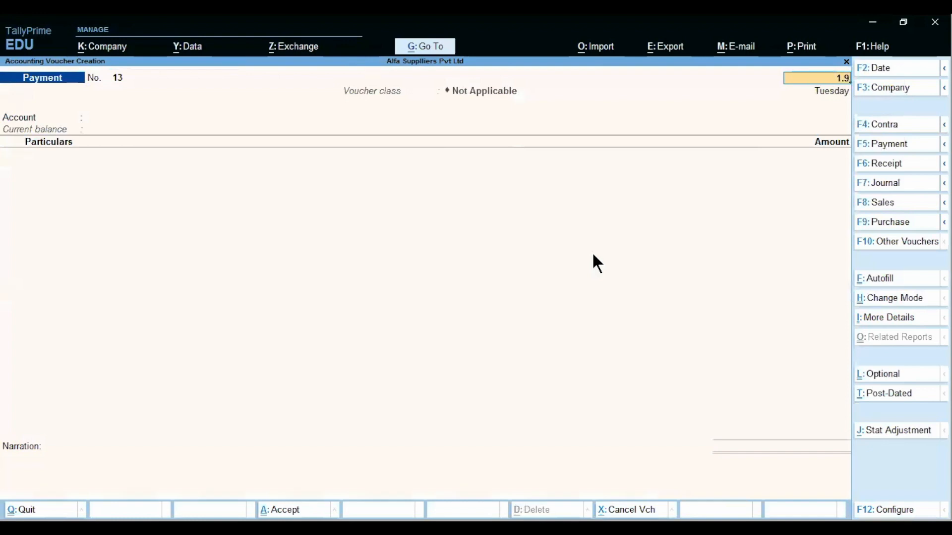
key(Return)
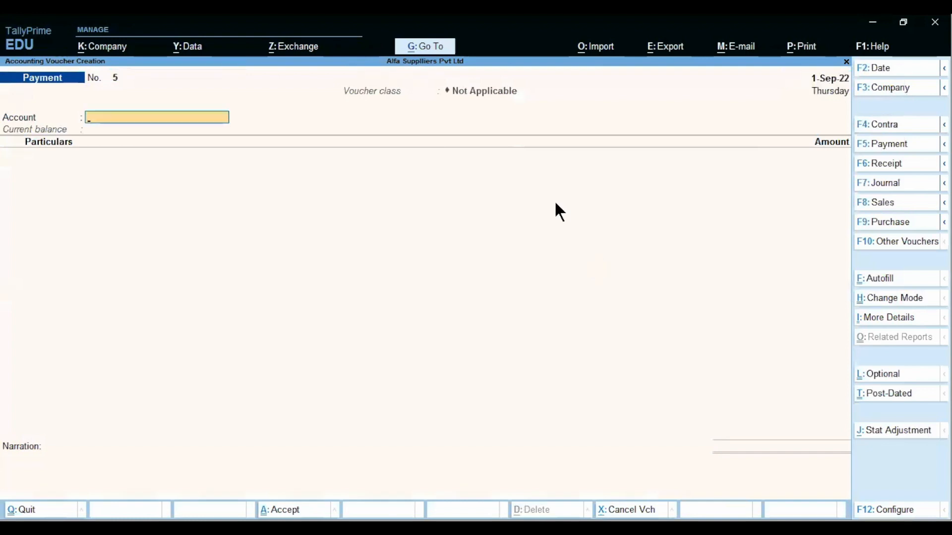
click(894, 184)
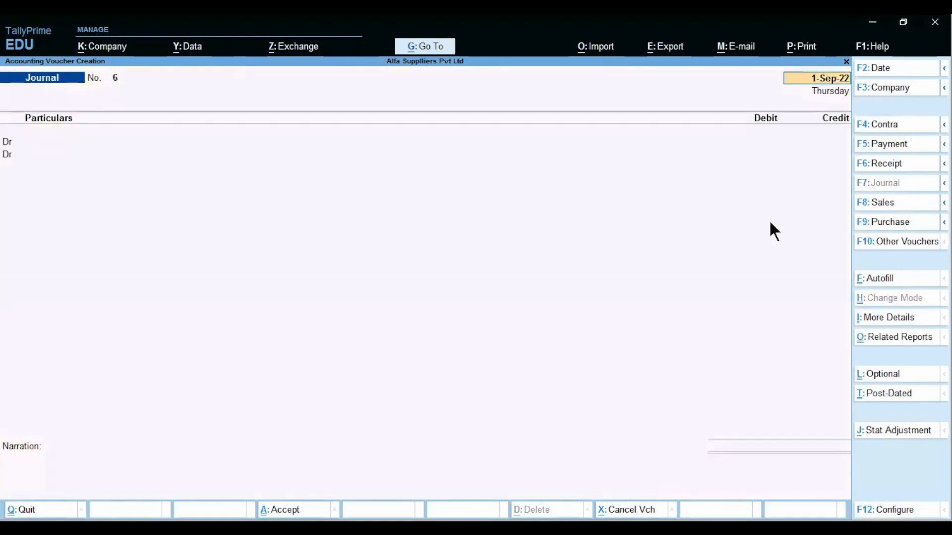
Debit the Legal Charges ledger with 2,00,000 in the journal voucher.
key(Return)
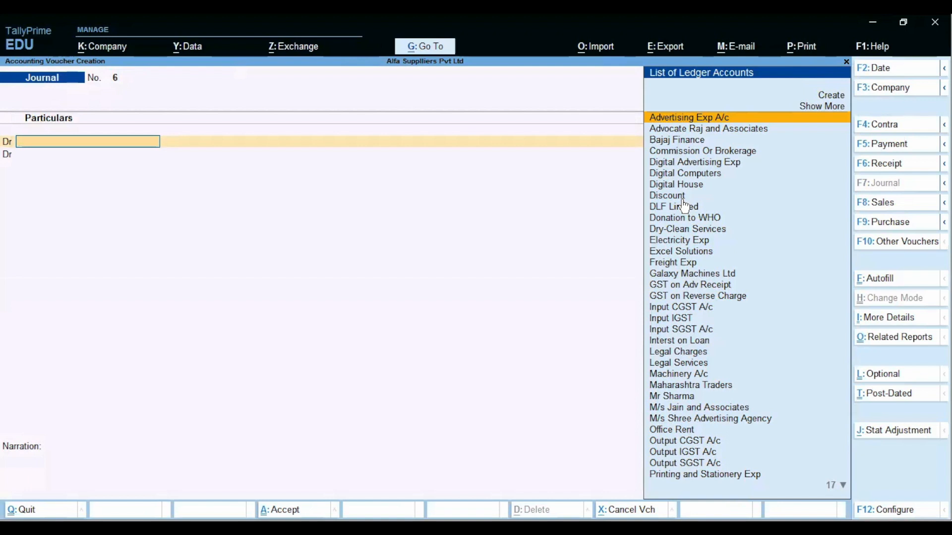
text(Le)
key(Down)
key(Up)
key(Return)
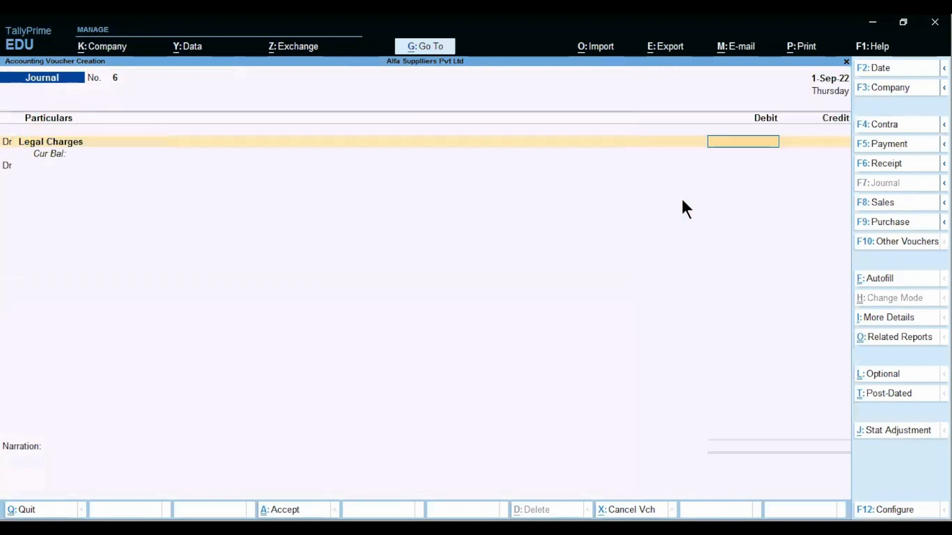
text(2000)
key(Return)
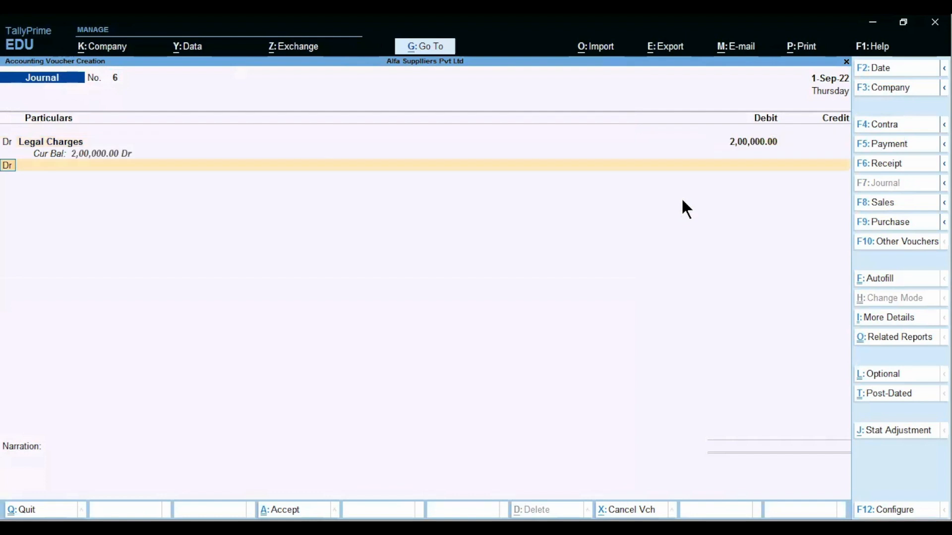
Credit M/s Jain and Associates in the journal voucher, accepting the net amount of 1,80,000.
key(c)
key(Return)
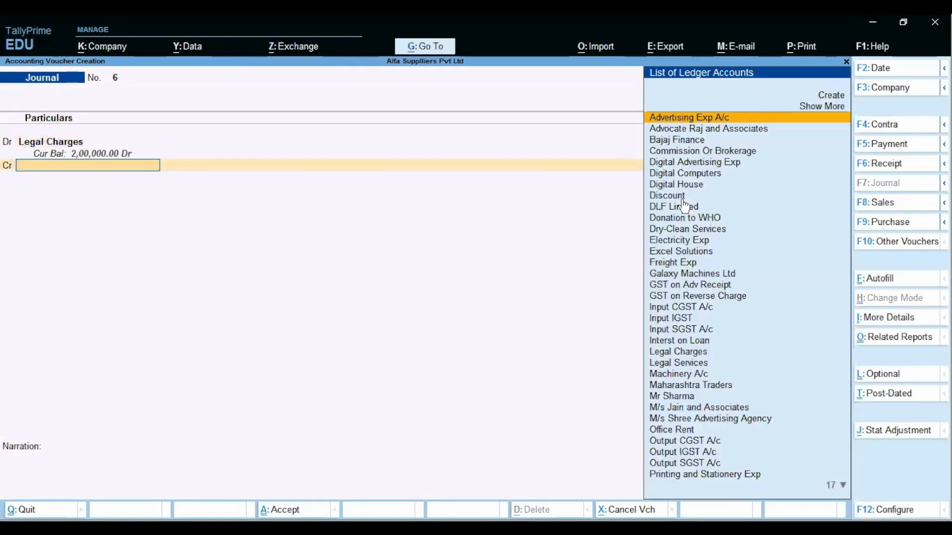
text(Ms)
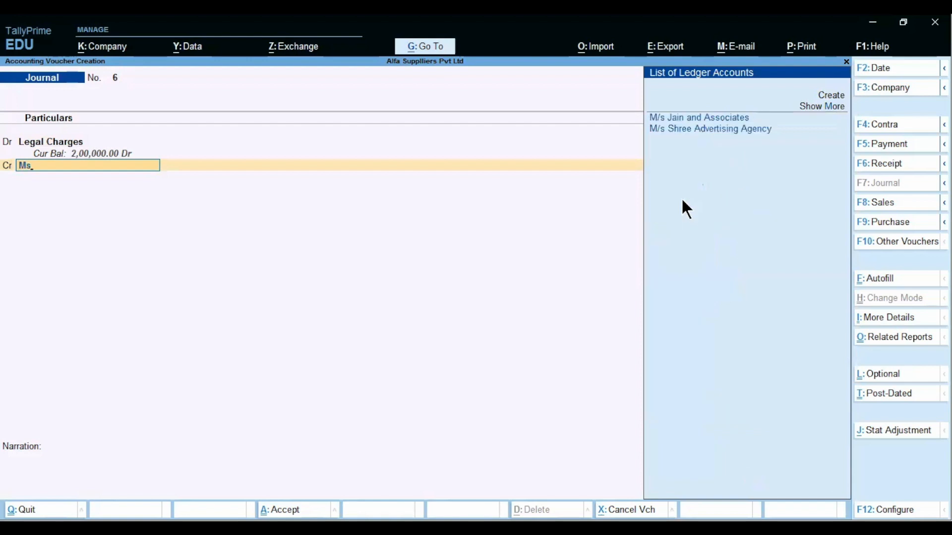
key(Return)
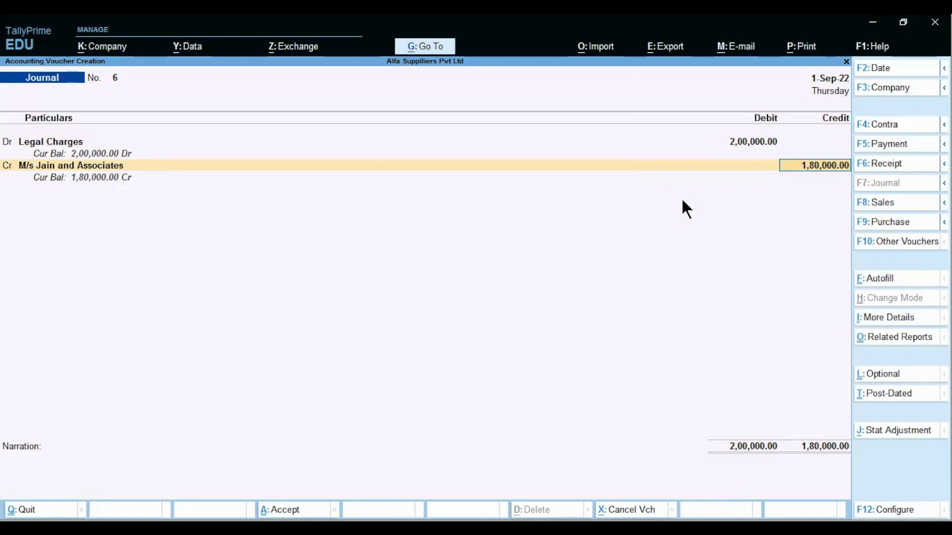
key(Return)
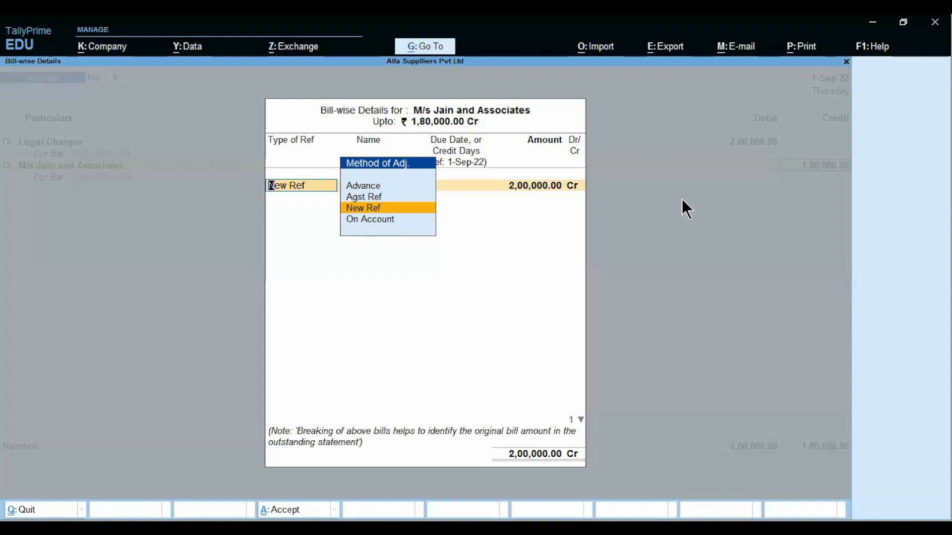
Record the creditor's 2,00,000 Cr bill as a New Ref named Inv100 in the bill-wise details.
key(Return)
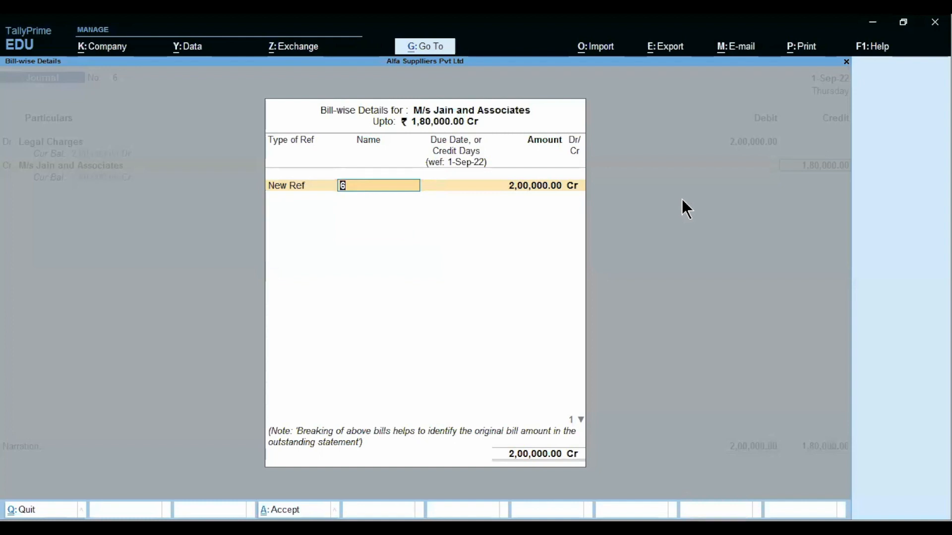
text(Inv100)
key(Return)
key(Return)
key(Return)
key(Return)
Record the 20,000 Dr TDS portion as a New Ref named Inv100 and accept the bill-wise details.
key(Return)
text(Inv100)
key(Return)
key(Return)
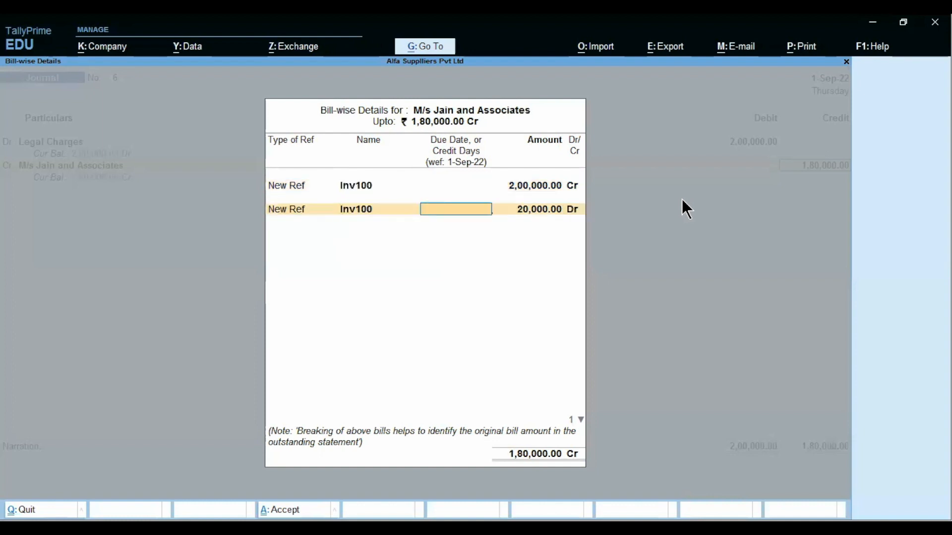
key(Return)
key(Return)
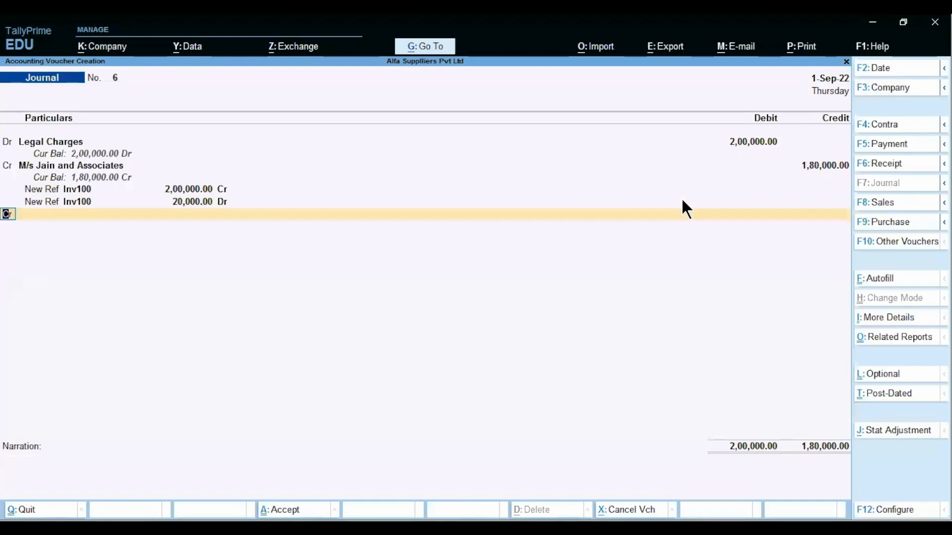
Credit the TDS on Legal Fees ledger with 20,000 and save the journal voucher.
key(Return)
text(Tds)
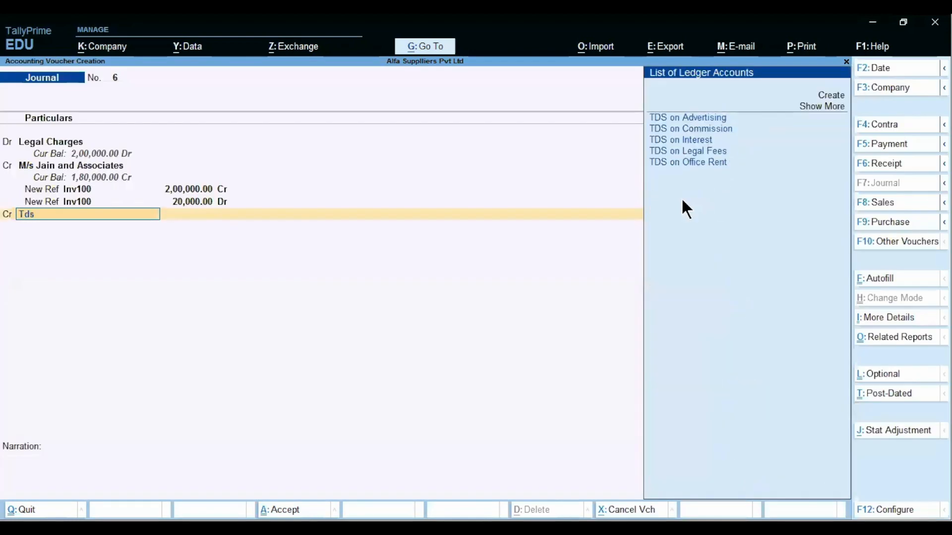
key(Down)
key(Down)
key(Down)
key(Down)
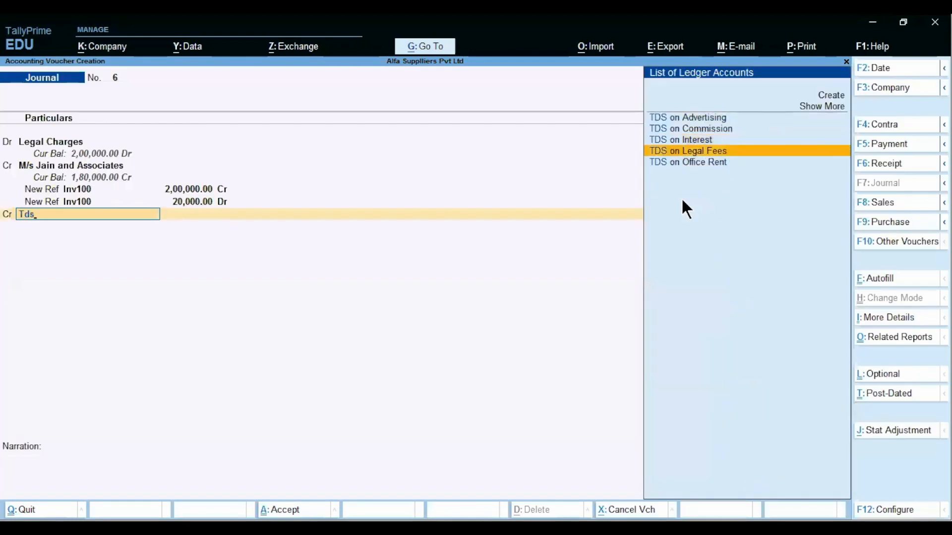
key(Return)
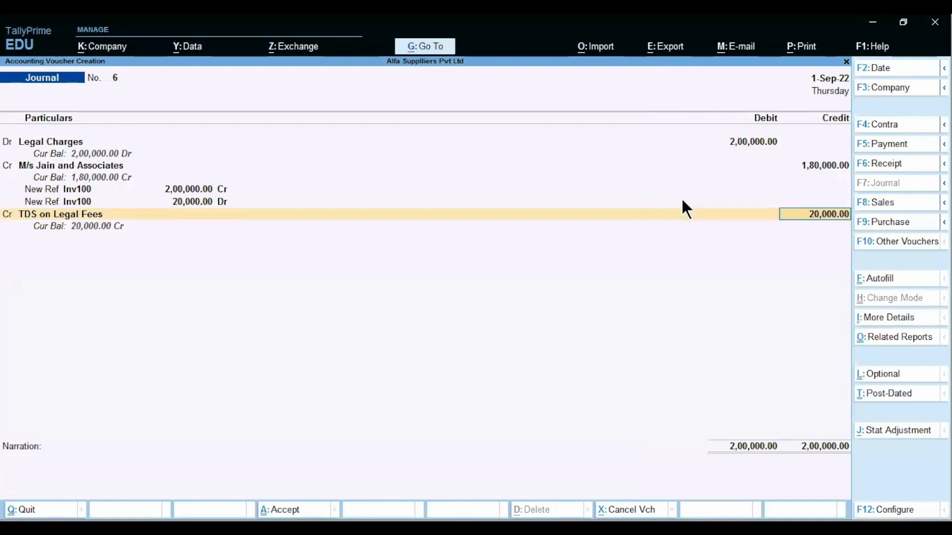
key(Return)
key(Return)
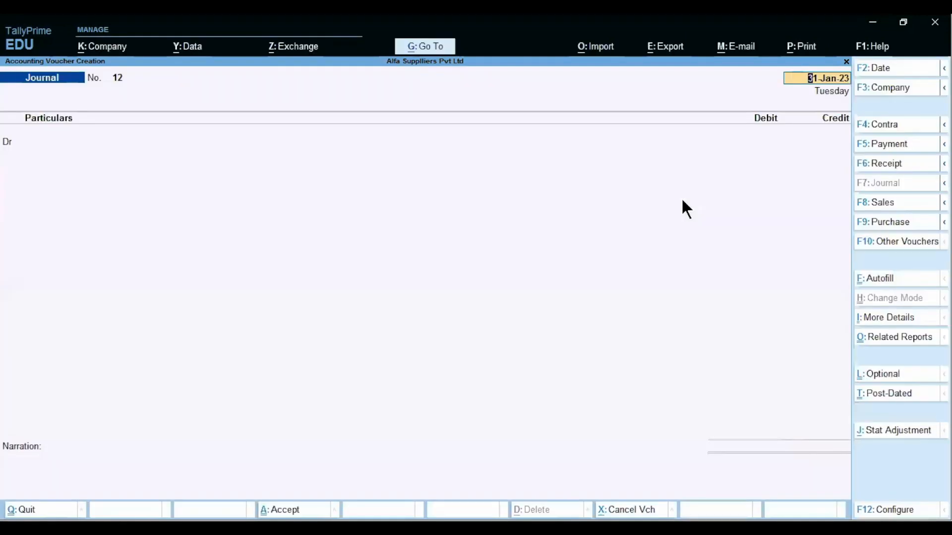
Check the "pay to govt" entry in the Excel checklist, return to TallyPrime and quit the blank journal voucher.
key(alt+Tab)
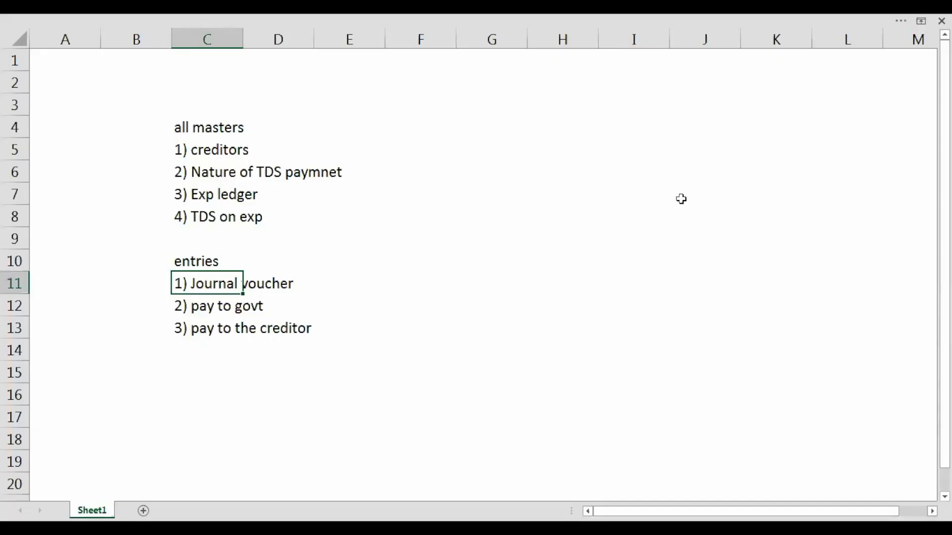
key(Down)
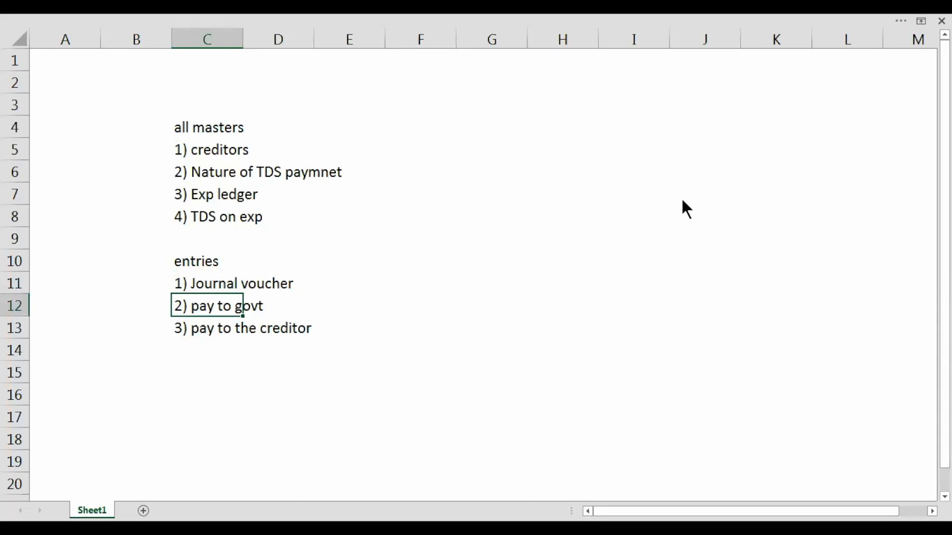
key(alt+Tab)
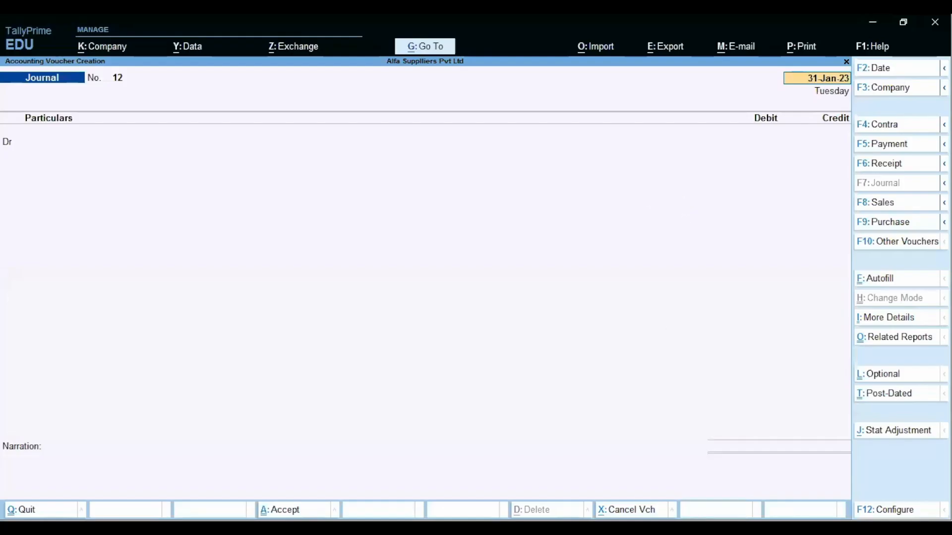
key(BackSpace)
key(Escape)
key(y)
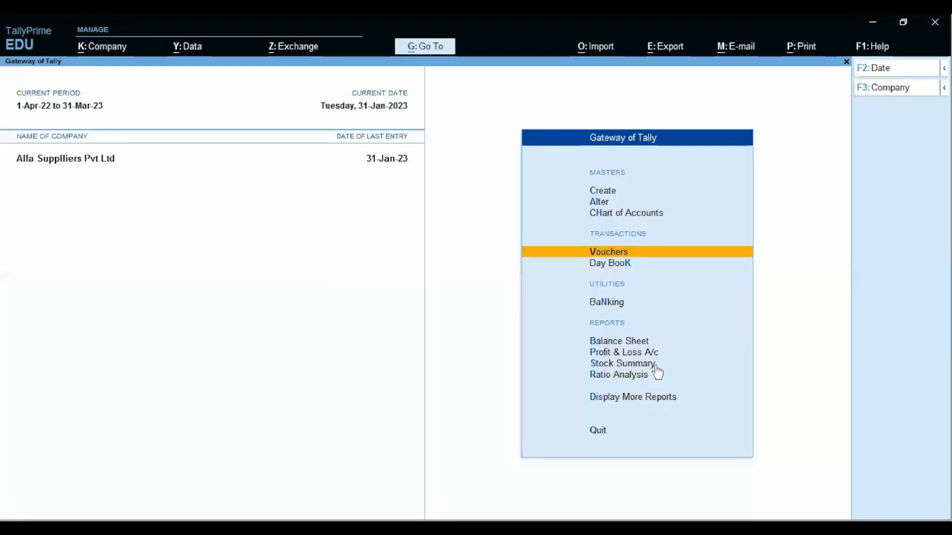
Open the Form 26Q report from the statutory TDS reports.
key(Down)
key(Down)
key(Down)
key(Down)
key(Down)
key(Down)
key(Down)
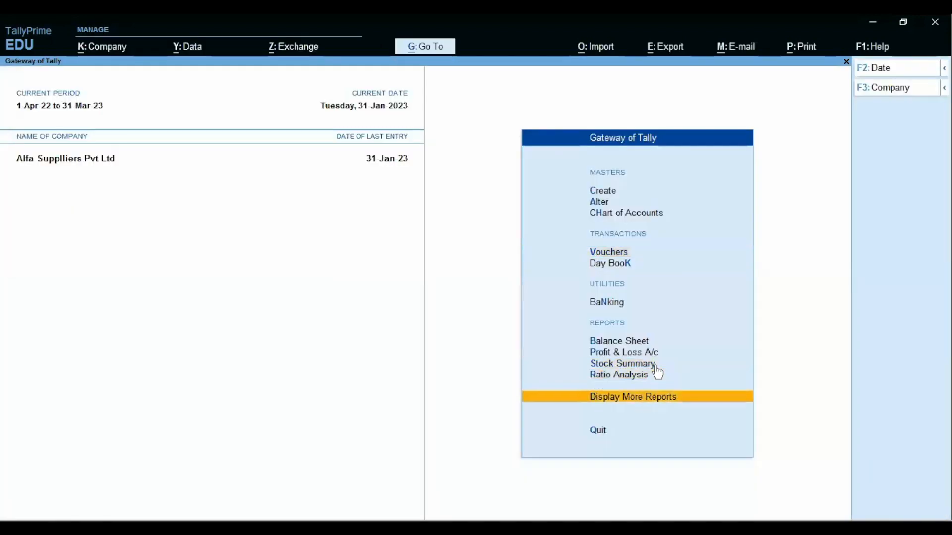
key(Return)
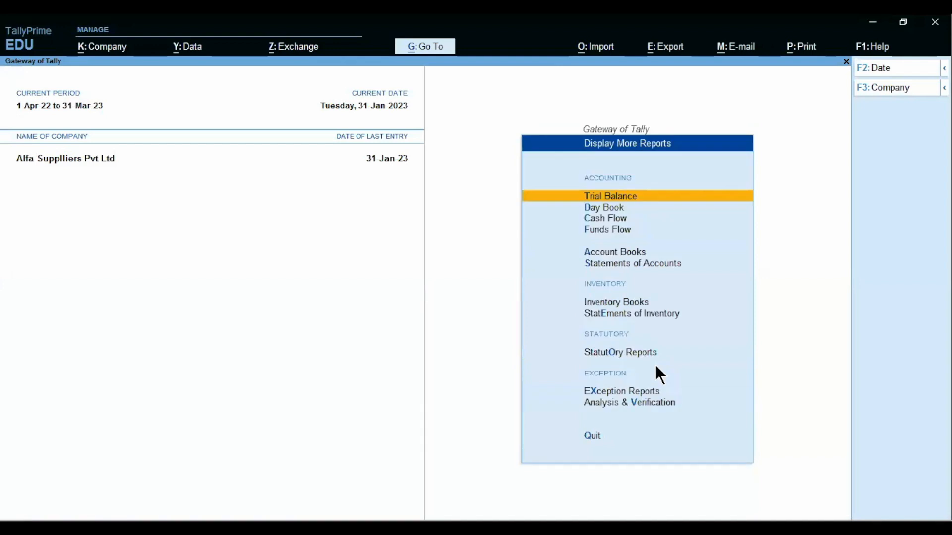
key(Down)
key(Down)
key(Down)
key(Down)
key(Down)
key(Down)
key(Down)
key(Down)
key(Return)
key(Down)
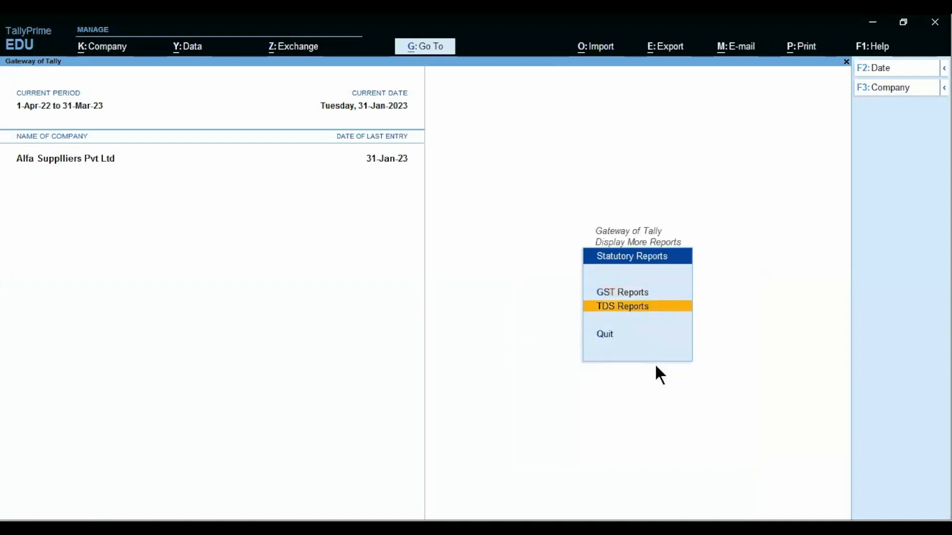
key(Return)
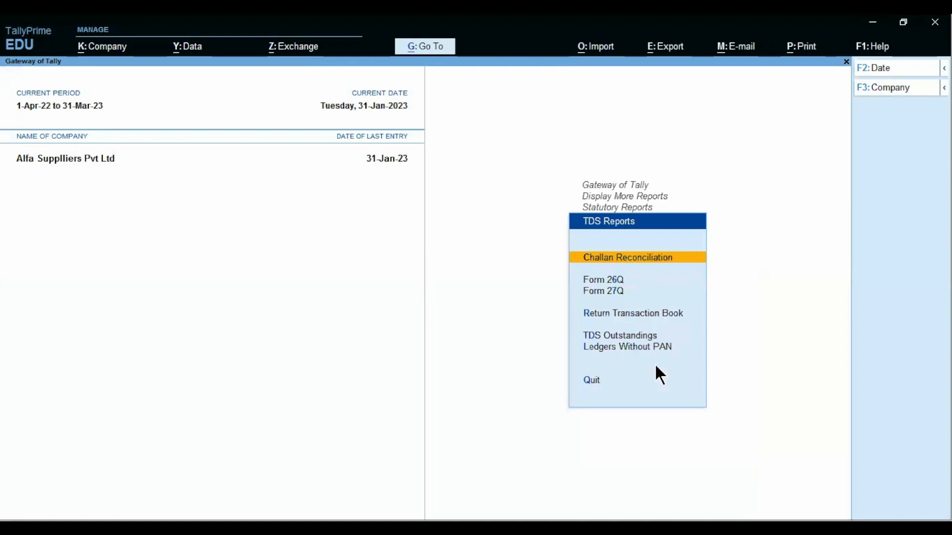
key(Down)
key(Return)
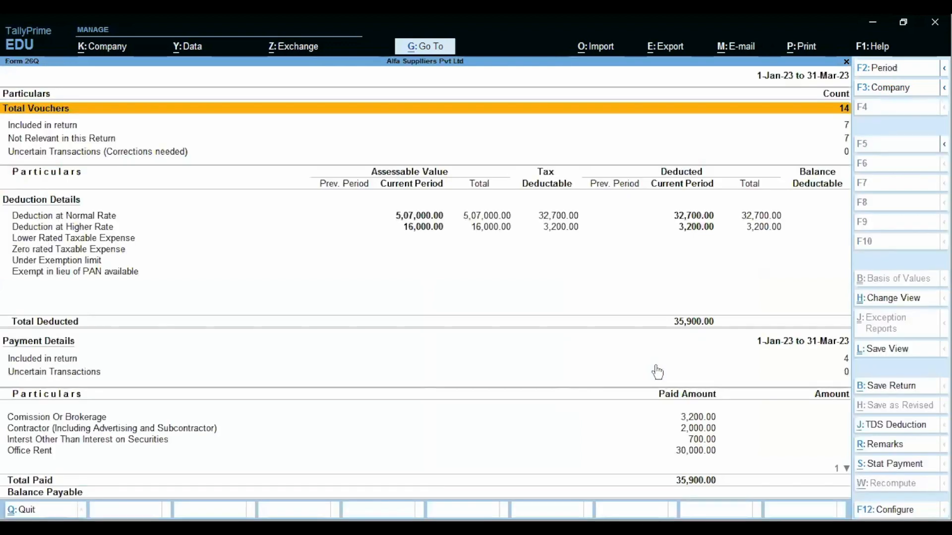
Set the Form 26Q report period to 1-Sep-22 to 1-Oct-22.
key(F2)
text(1.9)
key(Return)
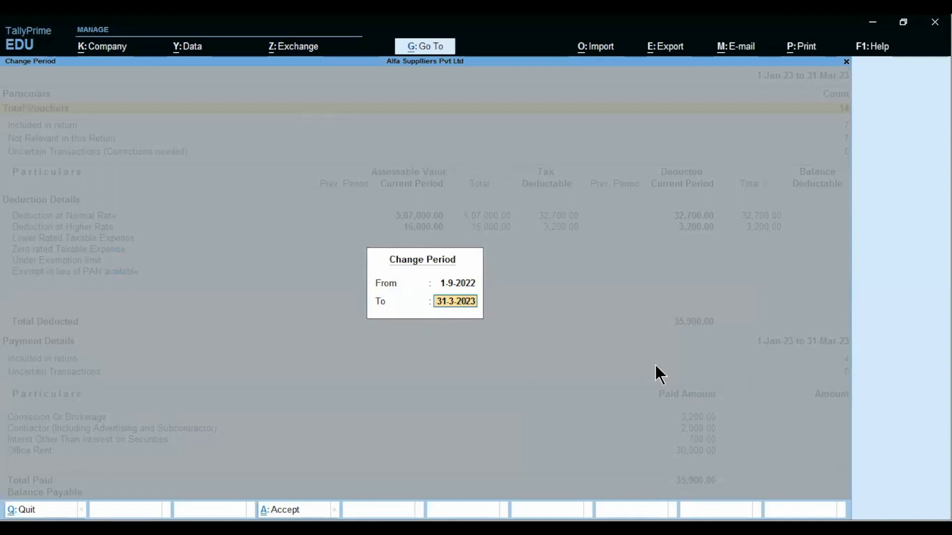
text(1.10)
key(Return)
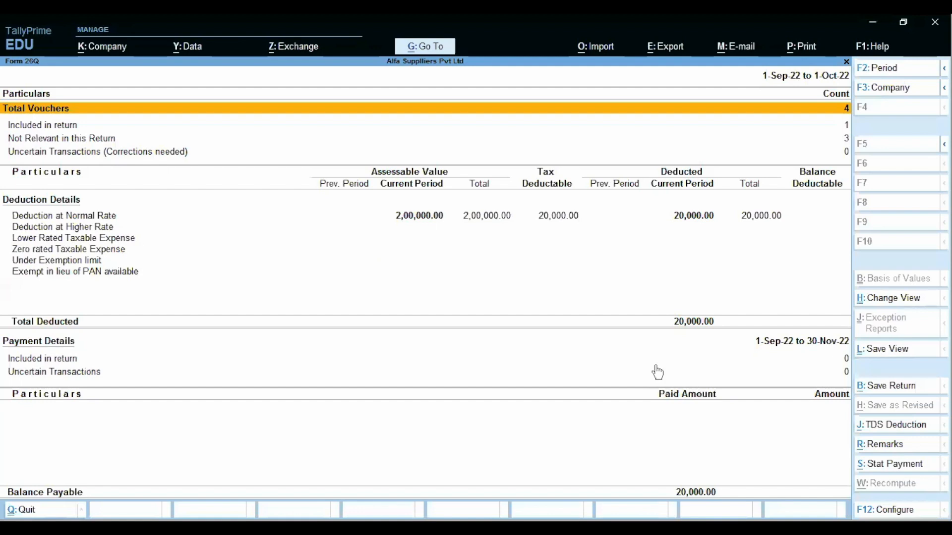
Examine the party-wise details of Deduction at Normal Rate in Form 26Q and return to the report.
key(Down)
key(Down)
key(Down)
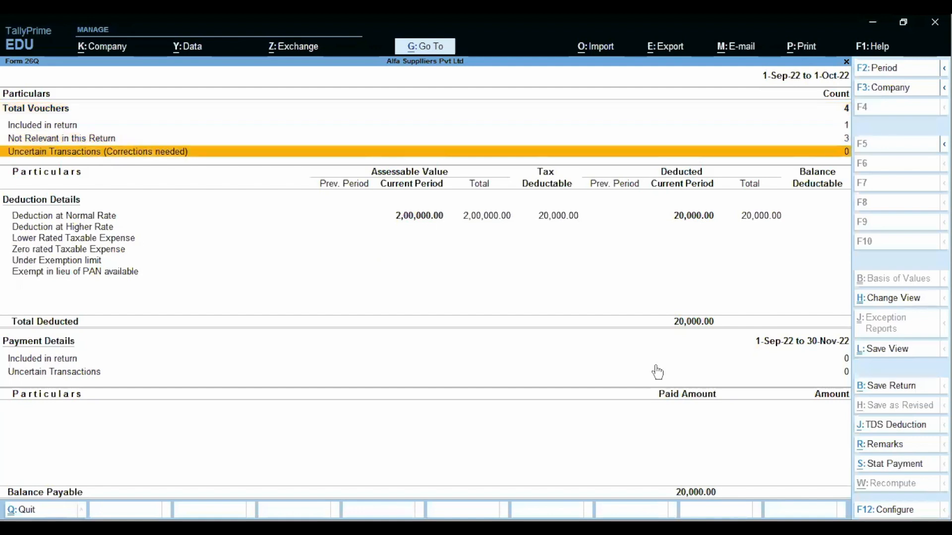
key(Down)
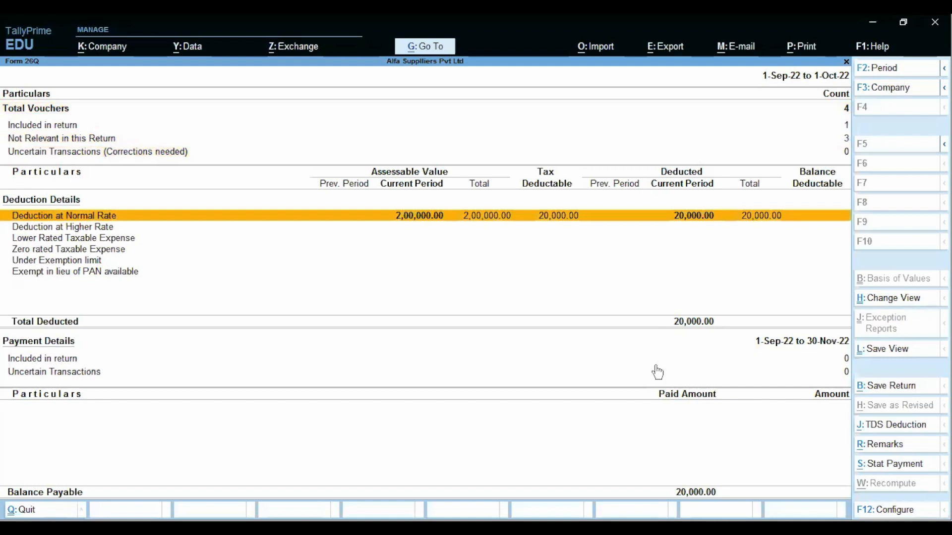
key(Return)
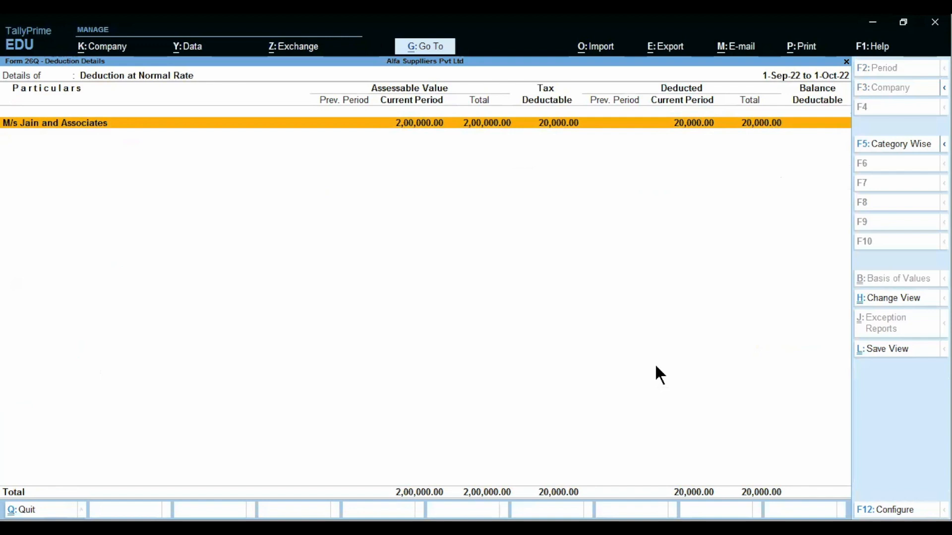
key(Escape)
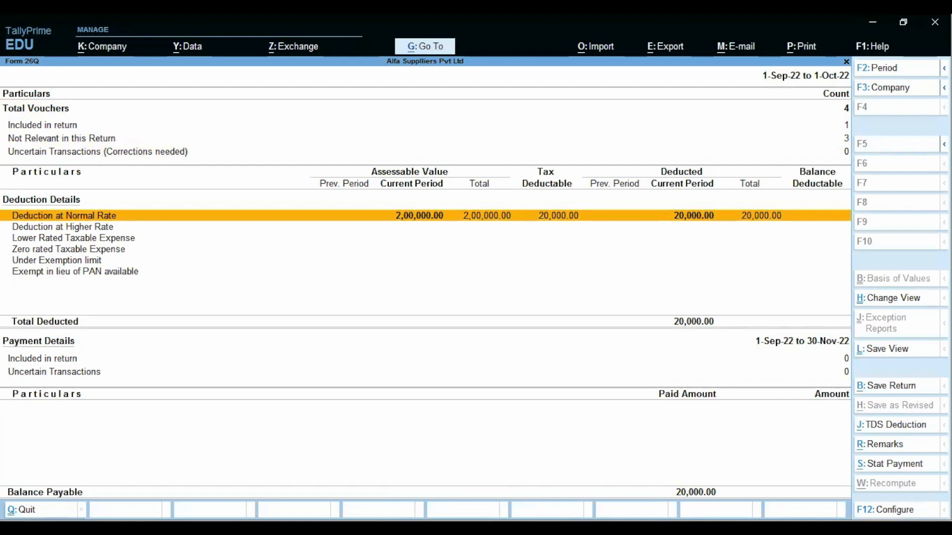
Start a TDS statutory payment for 1-Sep-22 to 1-Oct-22 with the deducted till date 1-10-2022.
click(886, 466)
key(Down)
key(Return)
text(1.9)
key(Return)
text(1.10)
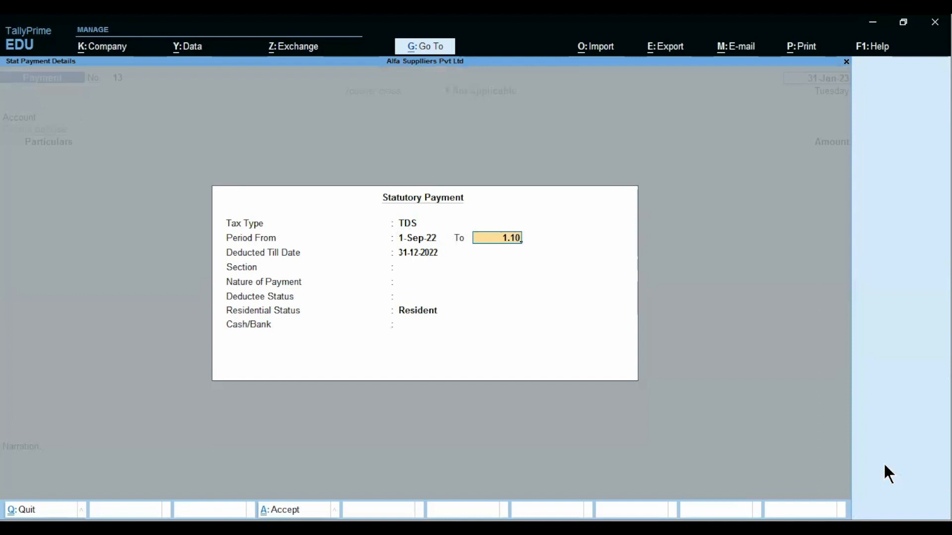
key(Return)
text(1.1)
text(0-2023)
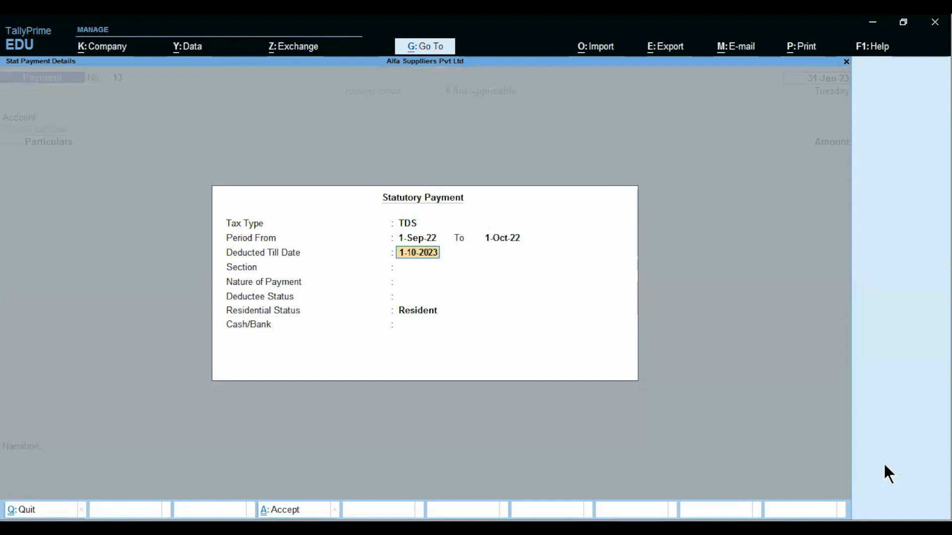
text(1.10.22)
key(Return)
Fill the statutory payment with section 194J, nature of payment Legal Fees, deductee status All Items and Axis Bank.
key(Return)
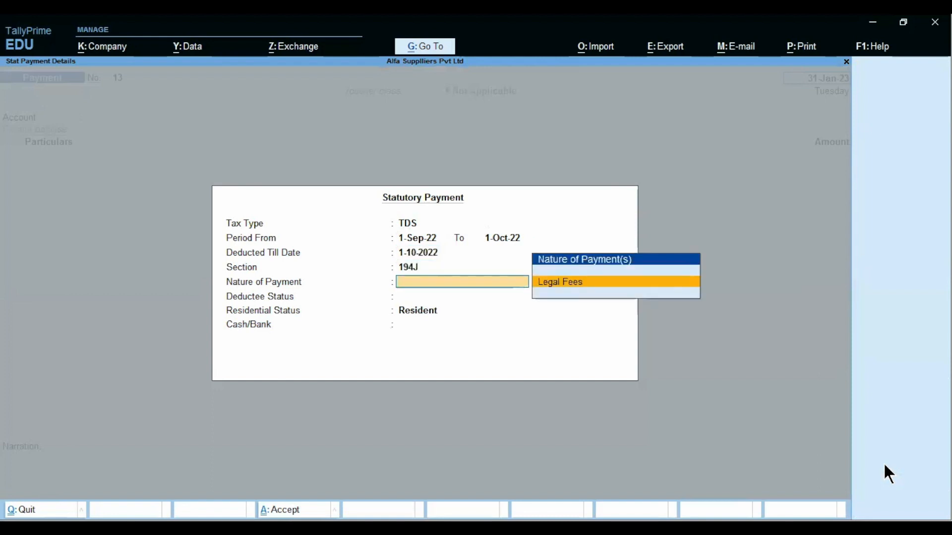
key(Return)
key(Return)
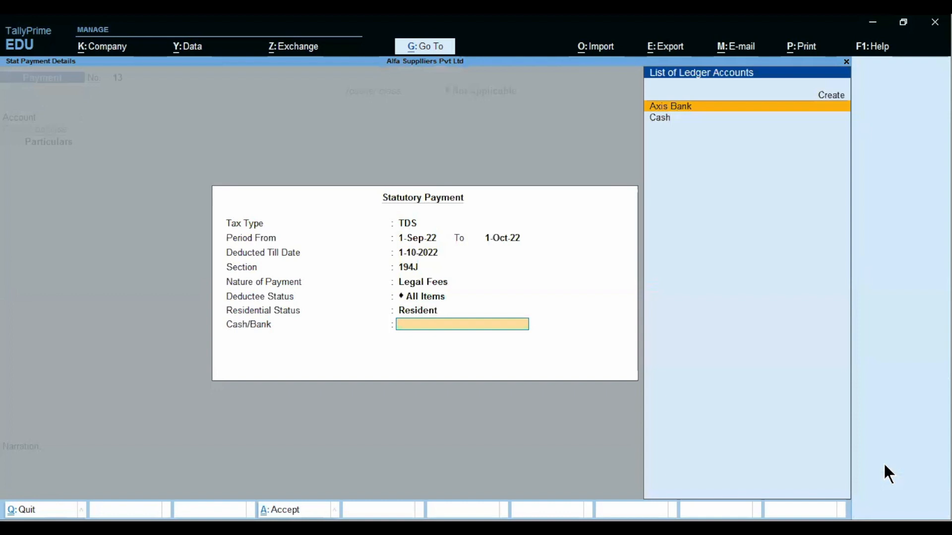
key(Return)
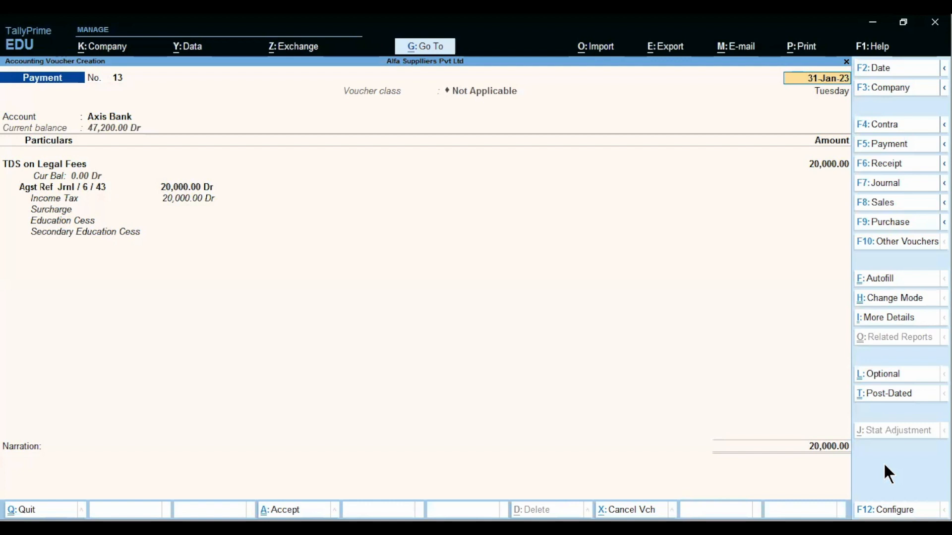
Quit the payment voucher without saving and return to the Gateway of Tally.
key(BackSpace)
key(Escape)
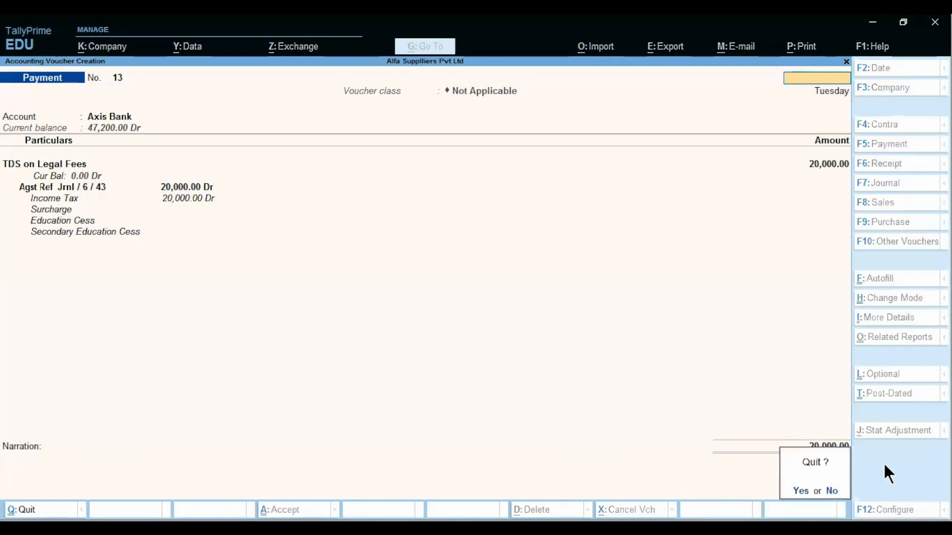
key(y)
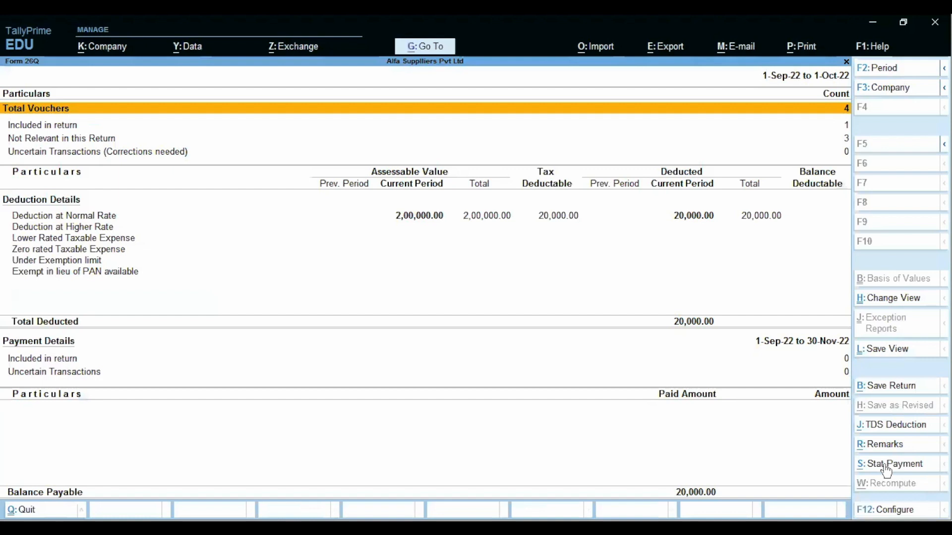
key(Escape)
key(Escape)
key(Escape)
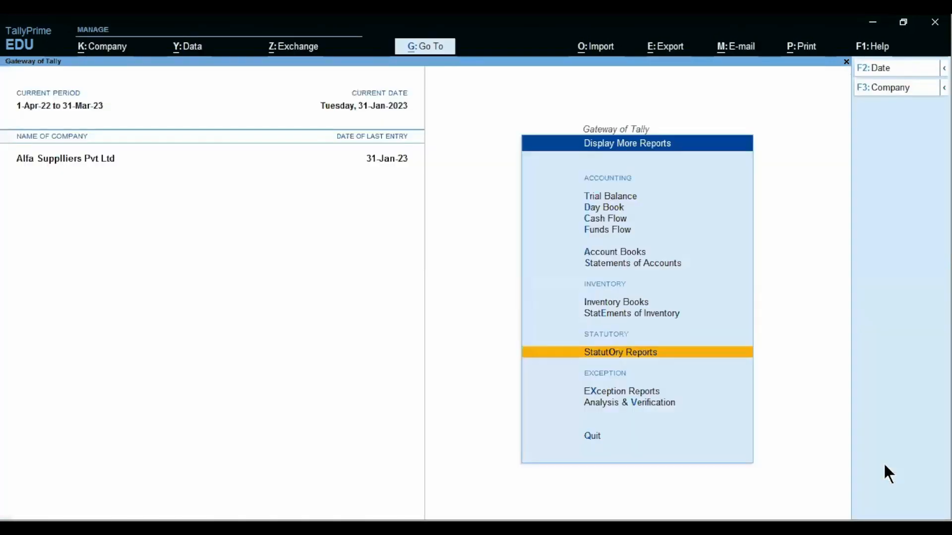
key(Escape)
Review the entries checklist in Excel and the slide on TDS on Professional / Technical Fees.
key(alt+Tab)
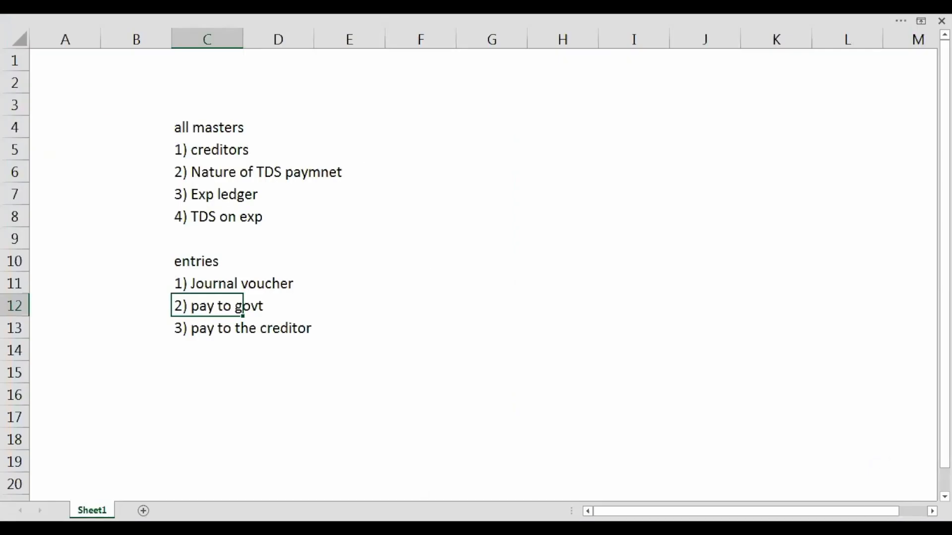
key(alt+Tab)
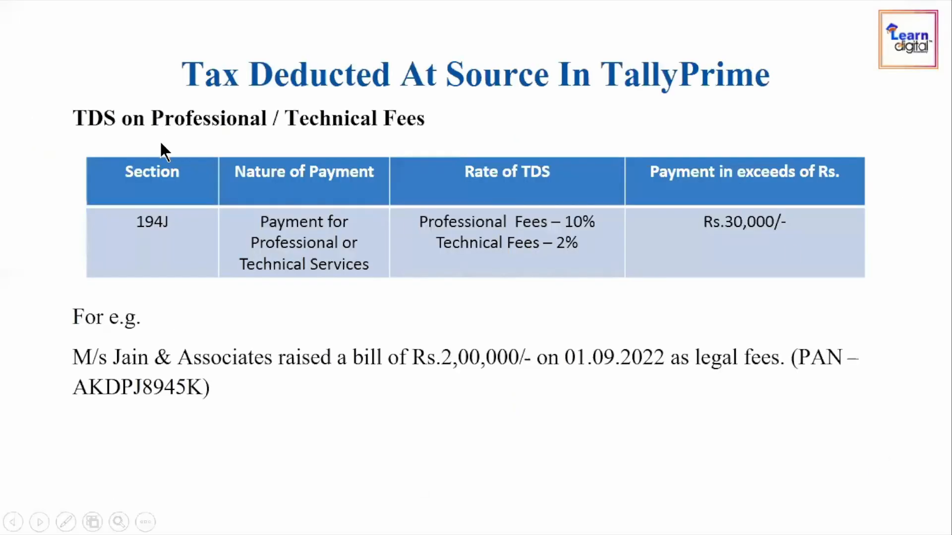
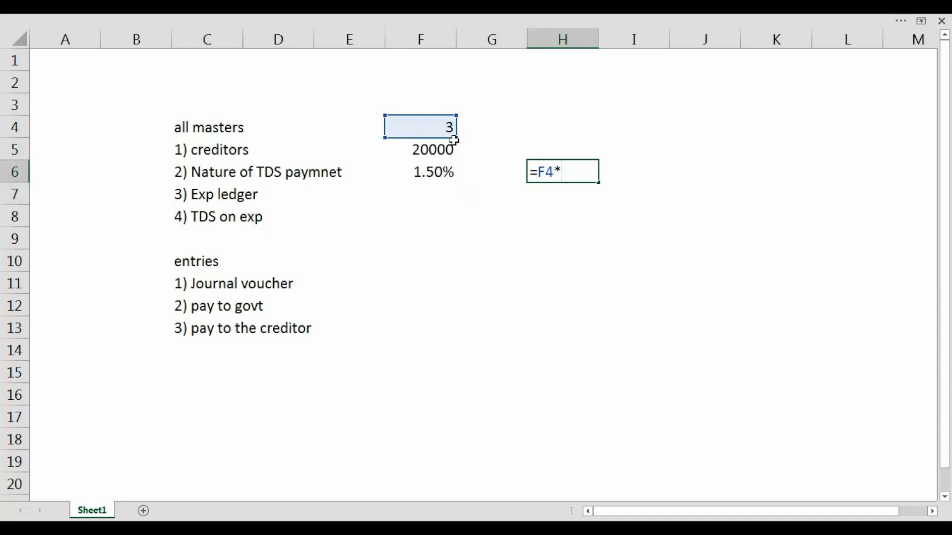
Complete the formula =F4*F5*F6 in cell H6 of the Excel sheet and switch back to TallyPrime.
key(Left)
key(Left)
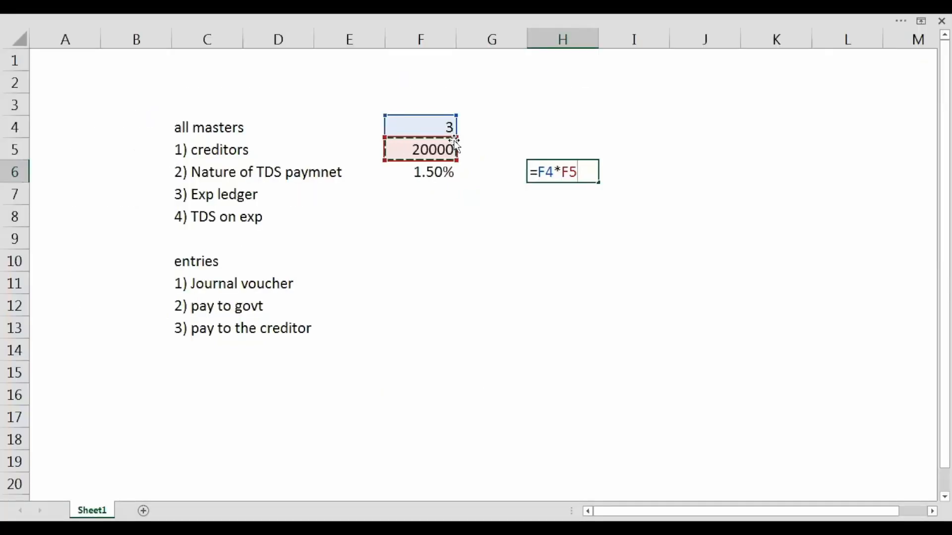
text(*)
key(Left)
key(Left)
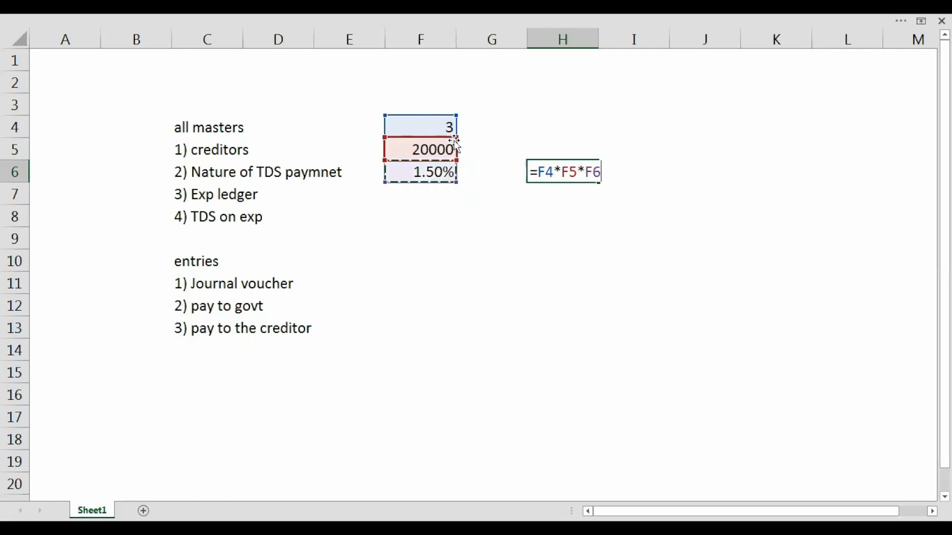
key(Return)
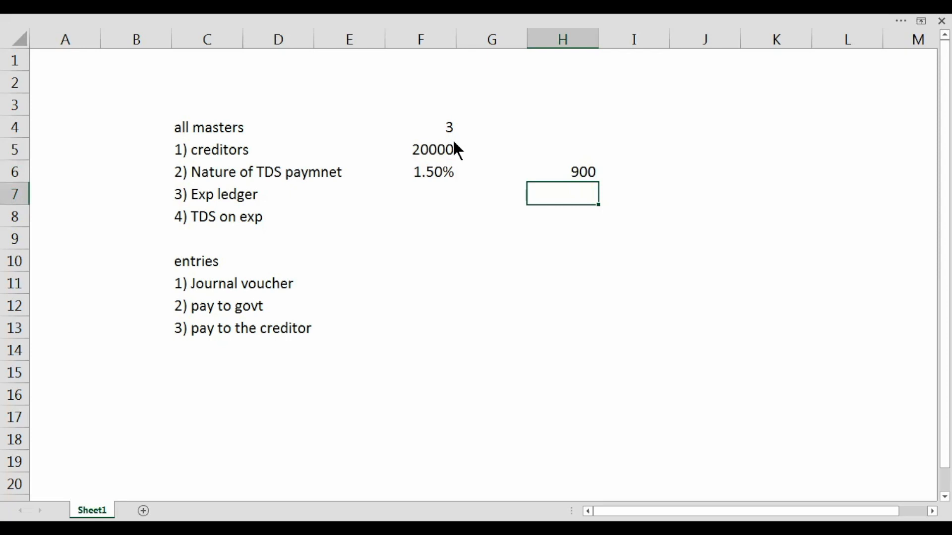
key(alt)
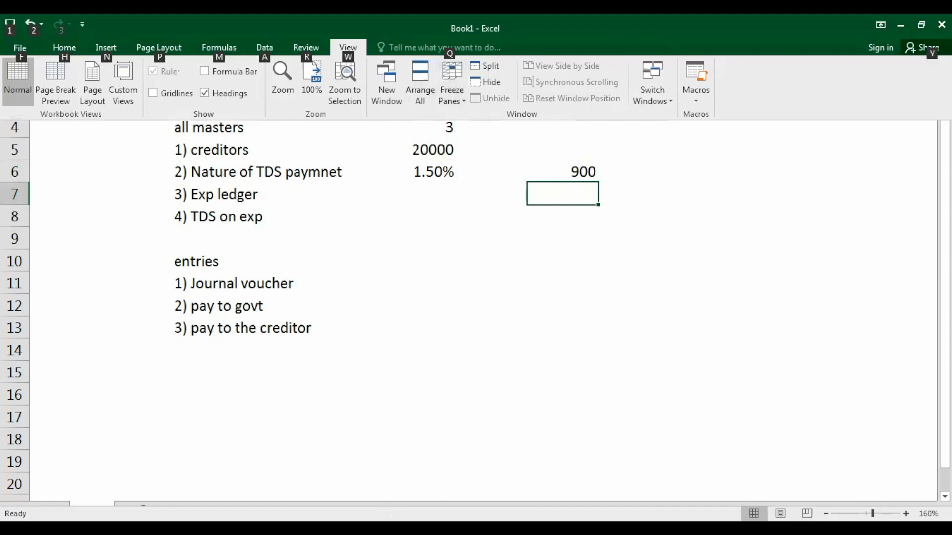
key(alt+Tab)
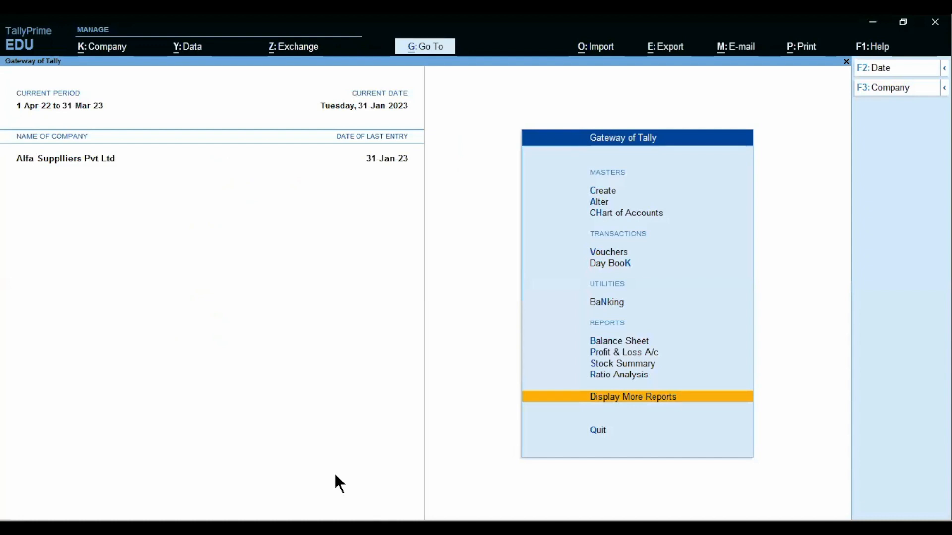
Open the Form 26Q report from the TDS statutory reports.
key(Return)
key(Down)
key(Down)
key(Down)
key(Down)
key(Down)
key(Down)
key(Down)
key(Down)
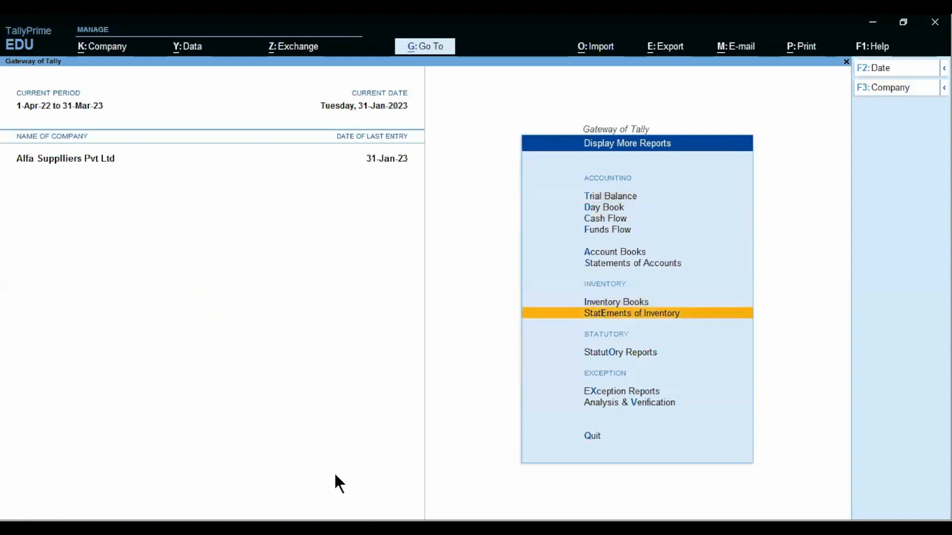
key(Return)
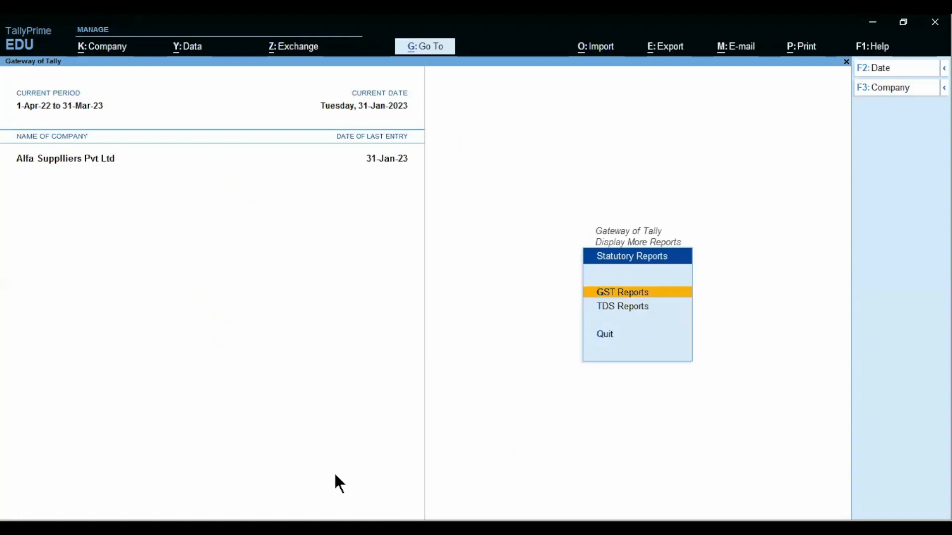
key(Down)
key(Return)
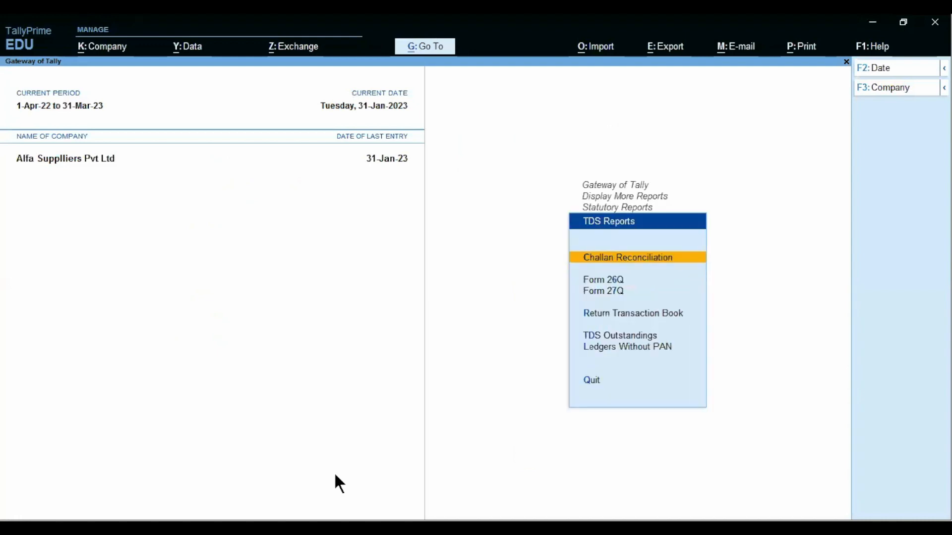
key(Down)
key(Return)
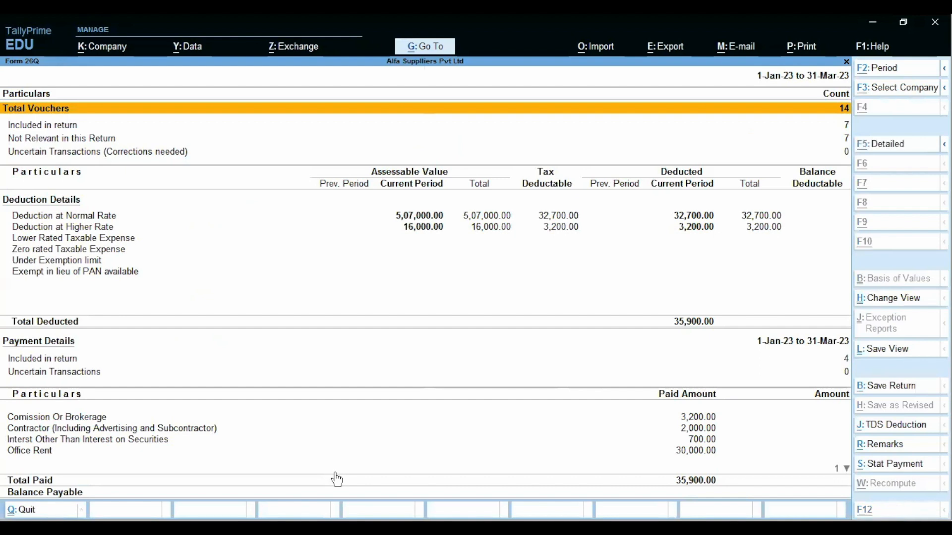
Set the Form 26Q report period from 1-Sep-22 to 2-Nov-22.
key(F2)
text(1.)
text(9)
key(Return)
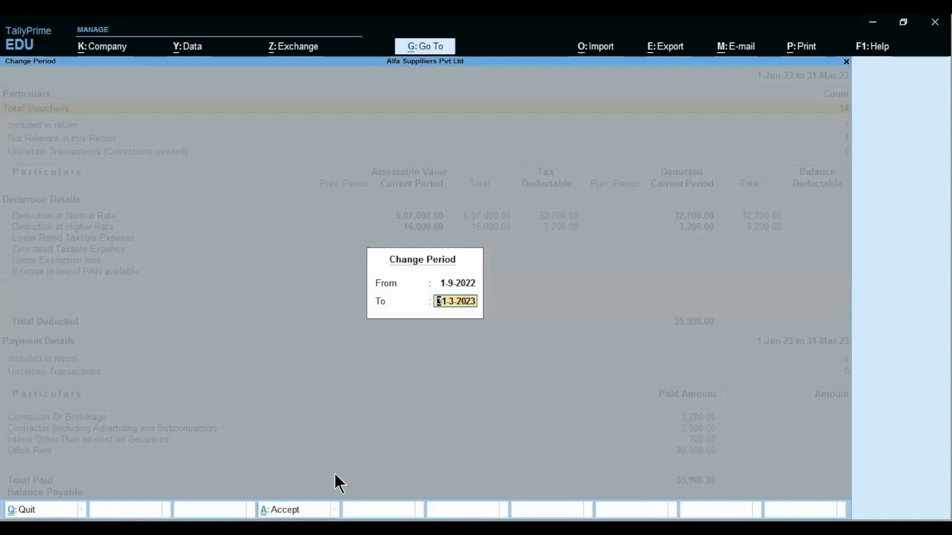
text(2.11)
key(Return)
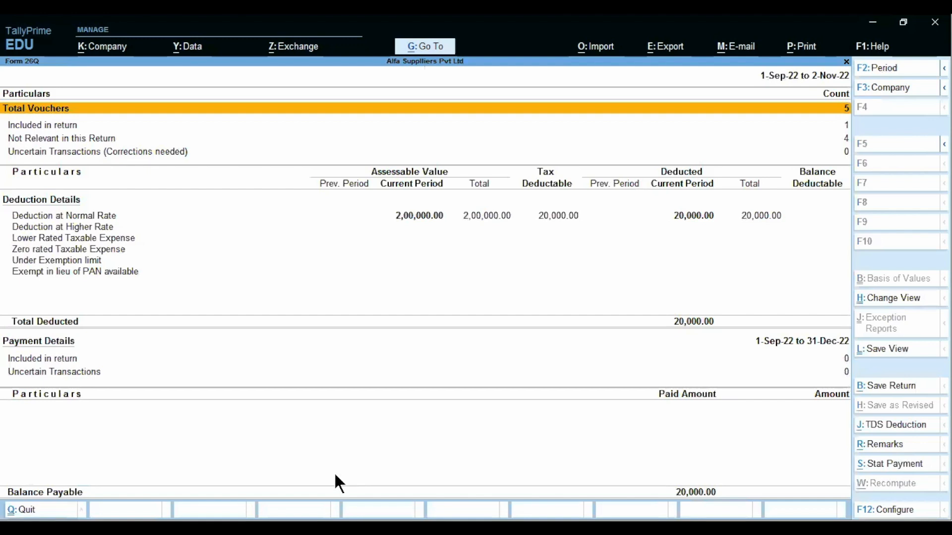
Start a statutory payment with tax type TDS, period 1-Sep-22 to 2-Nov-22 and deducted till date 2-11-2022.
key(alt+s)
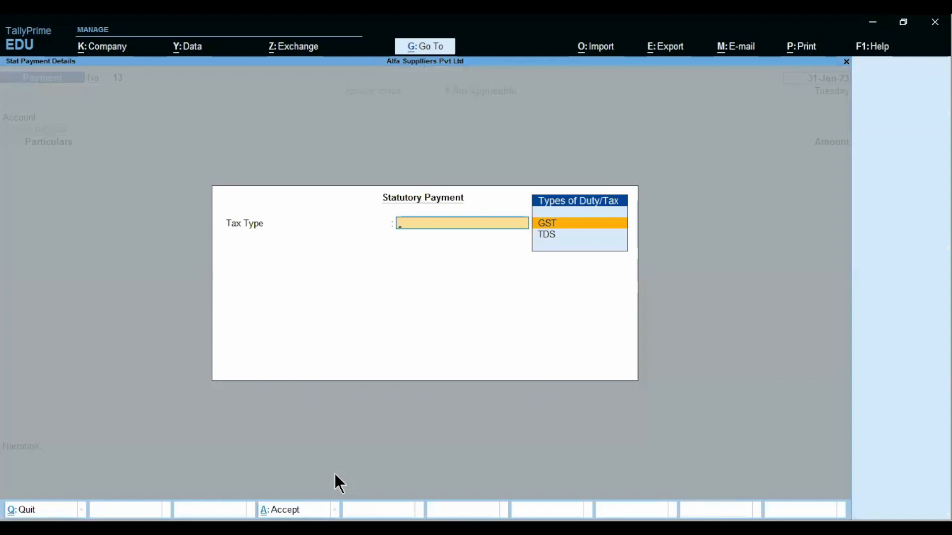
key(Down)
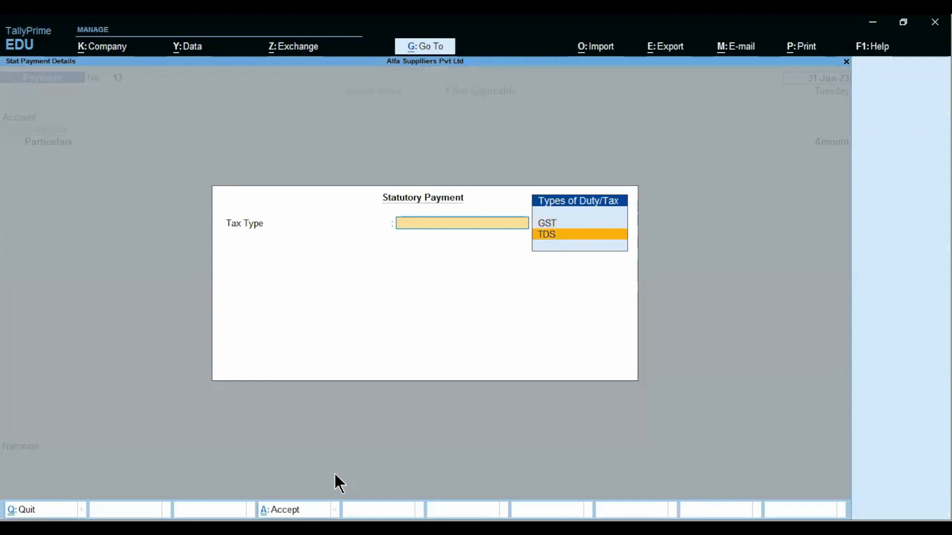
key(Return)
text(1)
text(-9)
key(Return)
text(2.11)
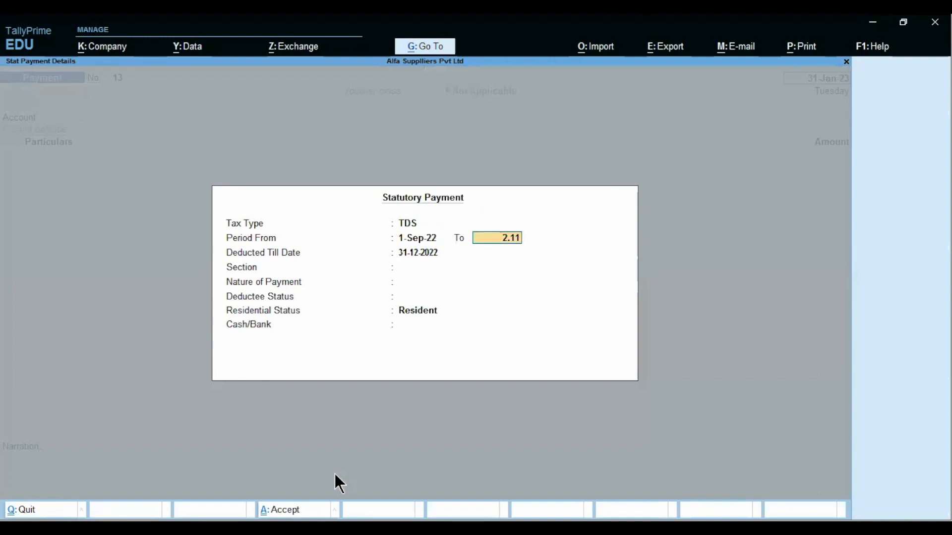
key(Return)
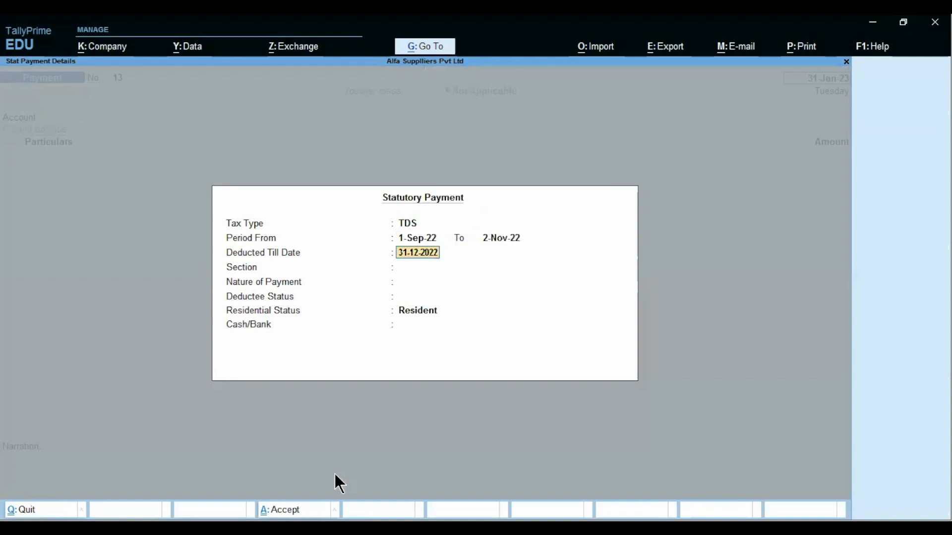
text(2.)
text(11)
text(.22)
key(Return)
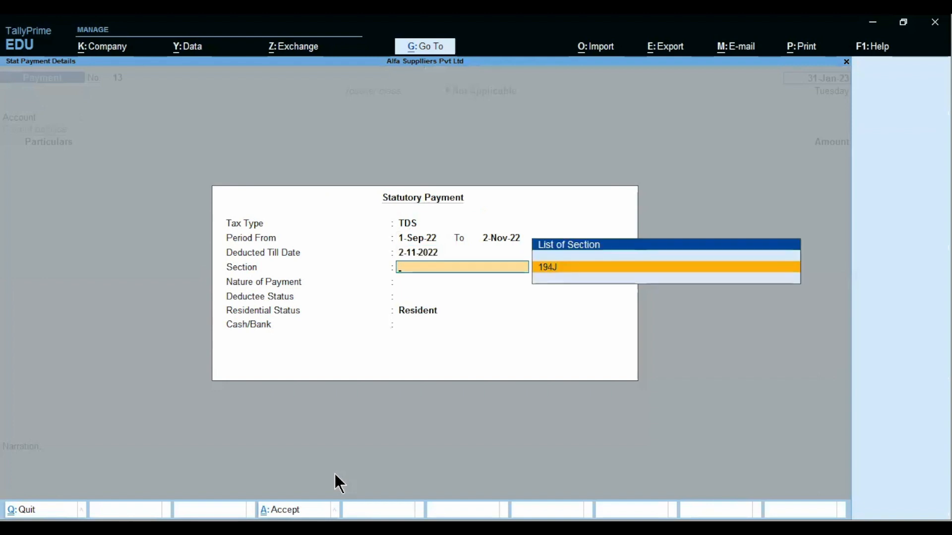
Complete the statutory payment details with section 194J, nature of payment Legal Fees, deductee status All Items and Axis Bank.
key(Return)
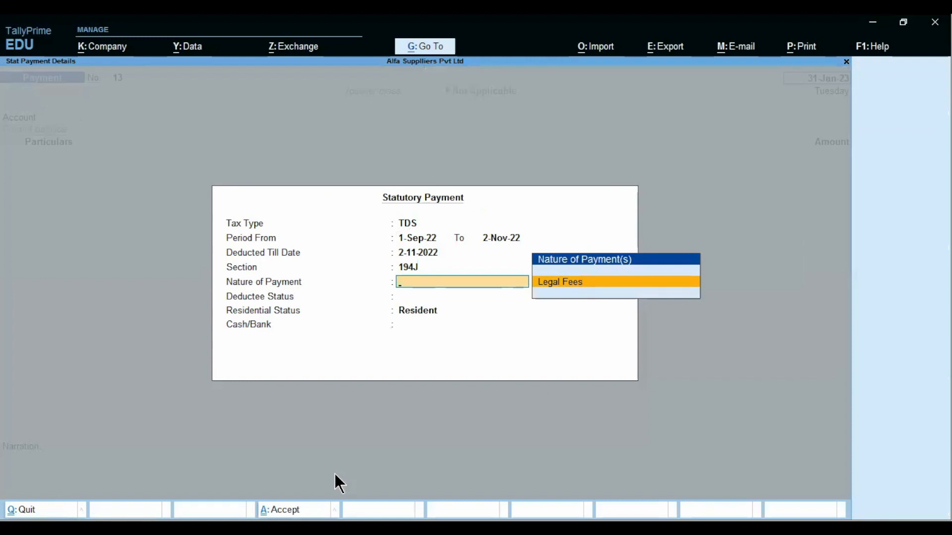
key(Return)
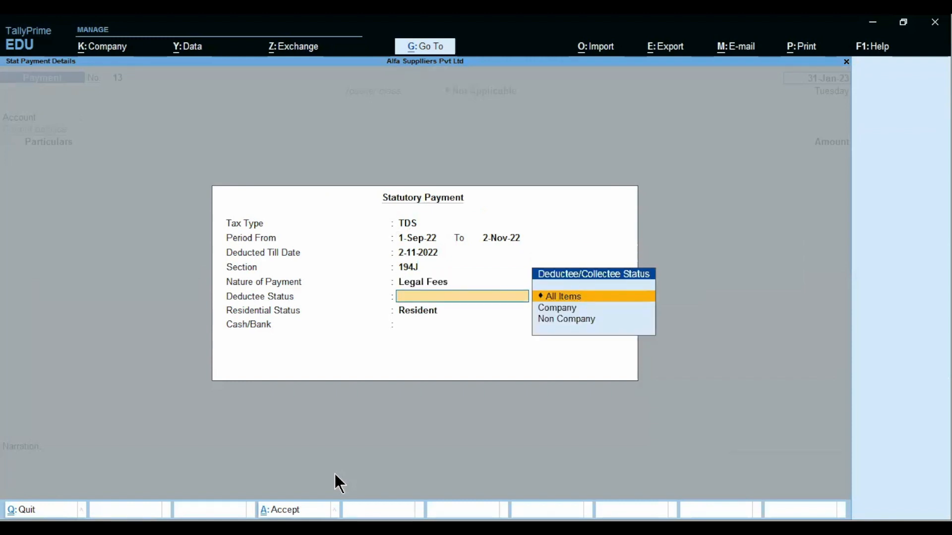
key(Return)
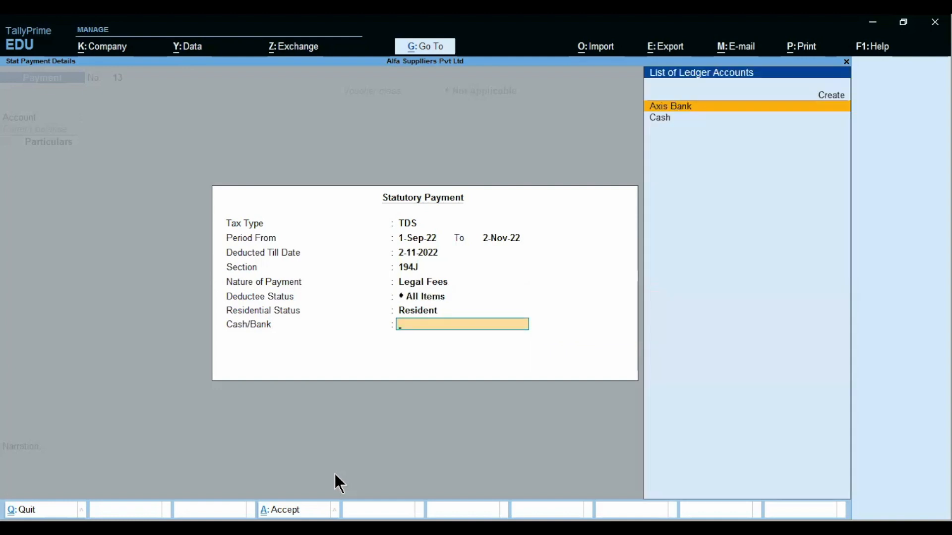
key(Return)
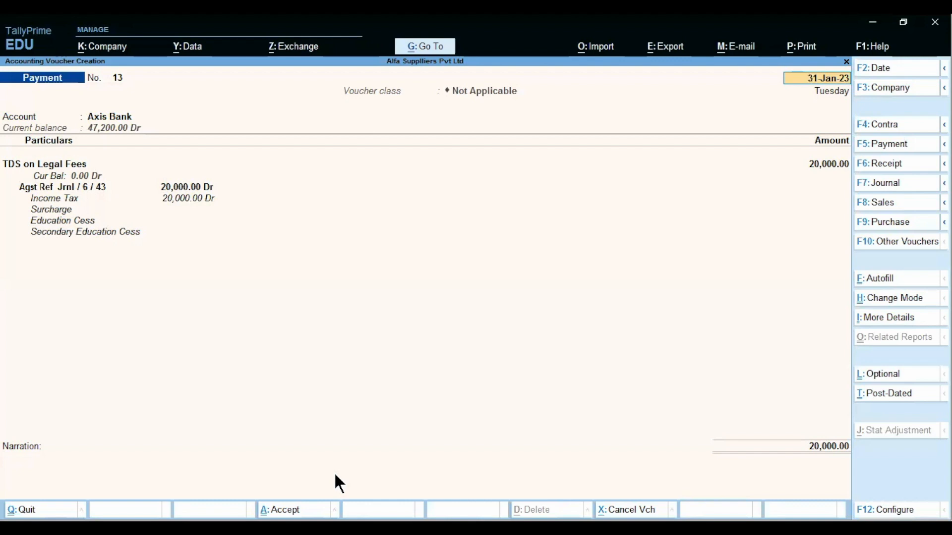
Create an Interest on TDS ledger under Indirect Expenses from the payment voucher's next particulars line.
key(Return)
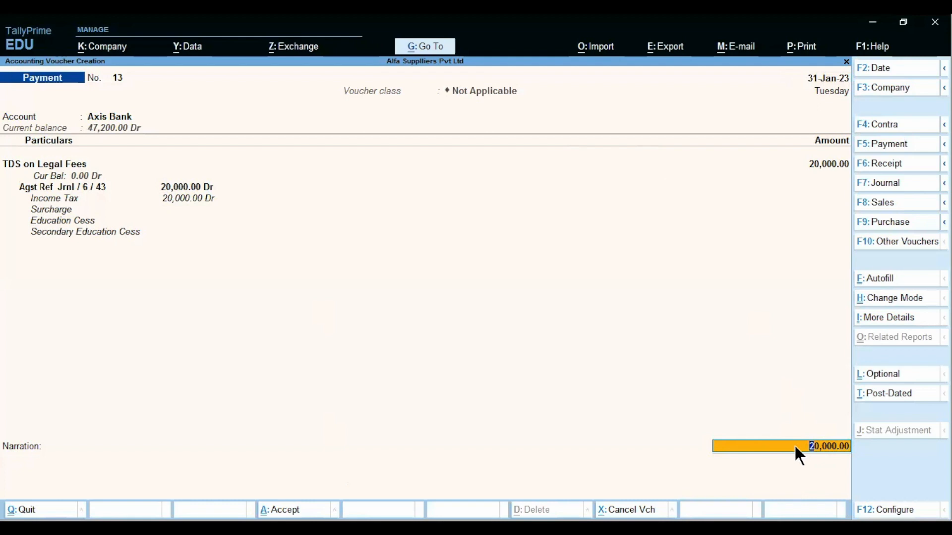
key(Up)
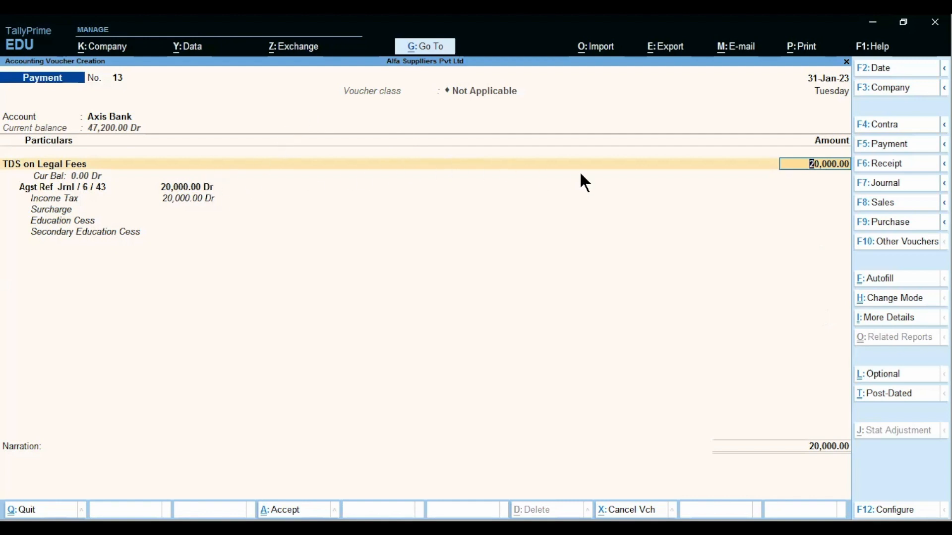
key(Return)
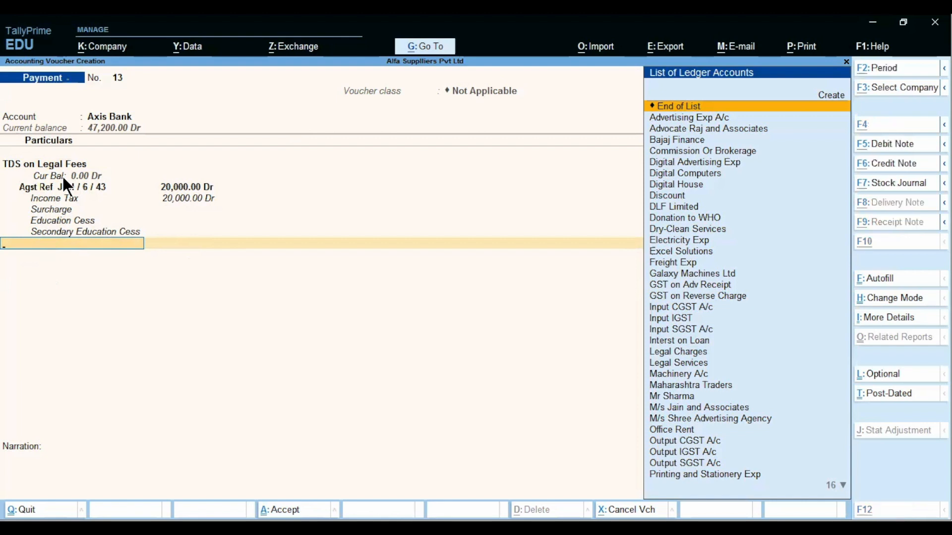
key(alt+c)
text(In)
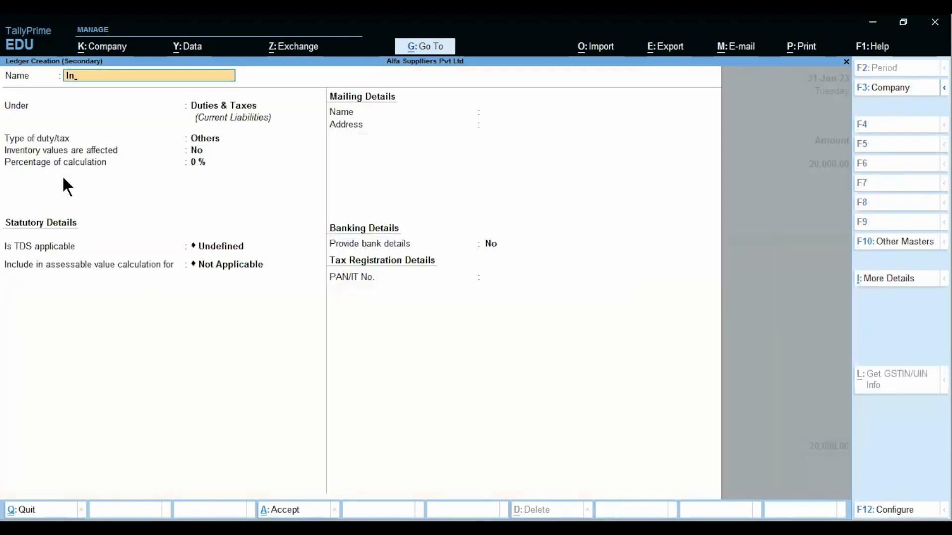
text(terst)
key(BackSpace)
key(BackSpace)
text(est on TDS)
key(Return)
text(In)
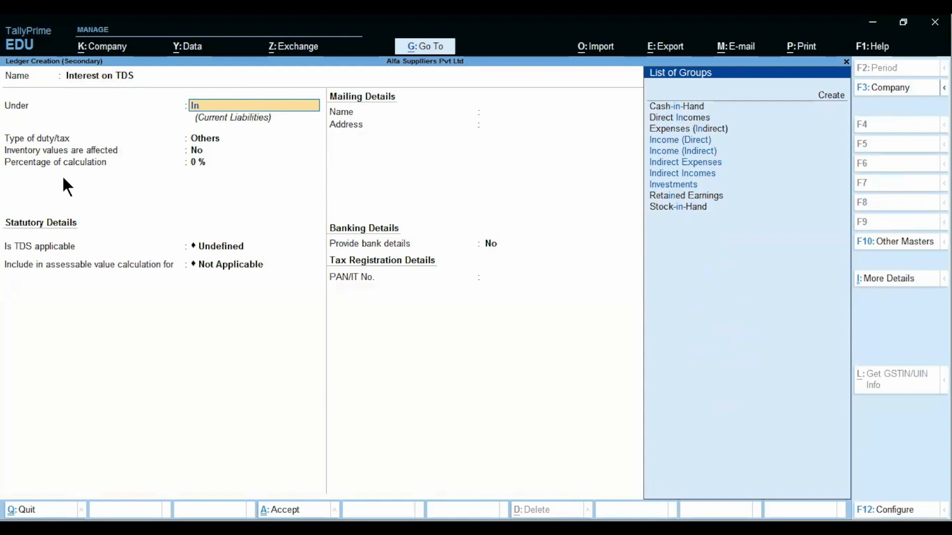
text(d)
key(Return)
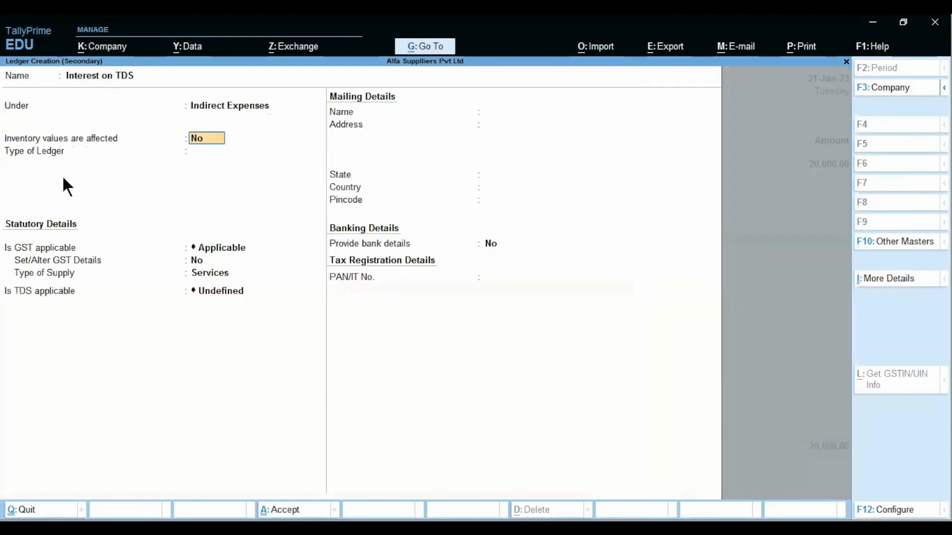
Set both GST and TDS applicability to Not Applicable for the Interest on TDS ledger and save it.
key(Return)
key(Return)
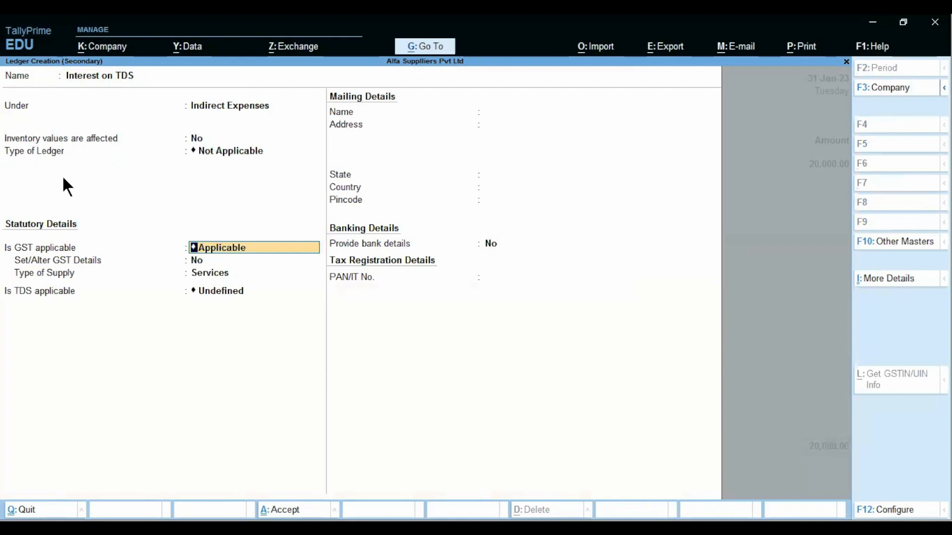
key(Down)
key(Down)
key(Return)
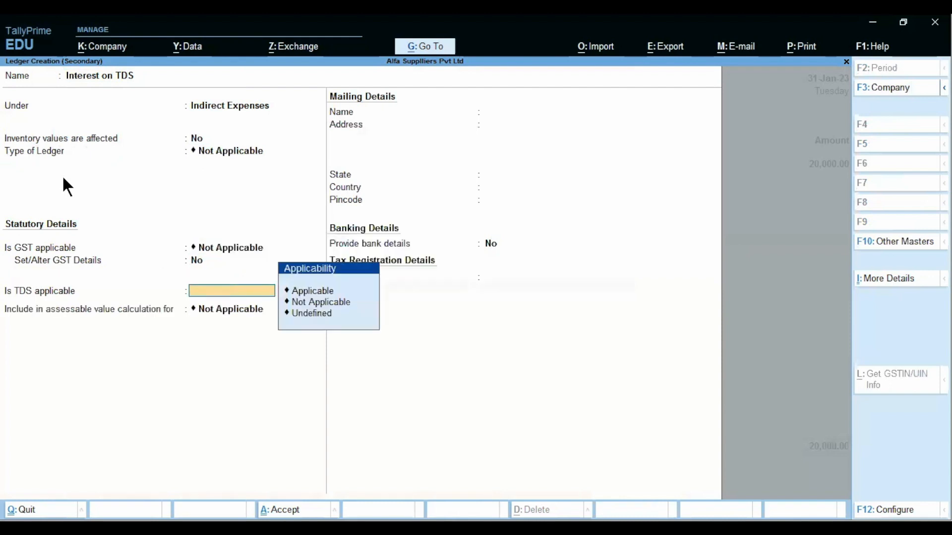
key(Down)
key(Down)
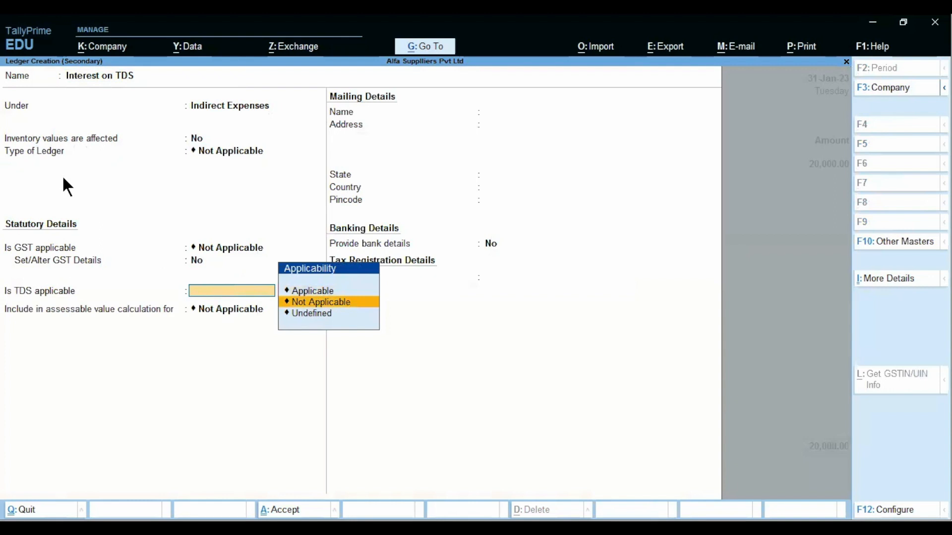
key(Return)
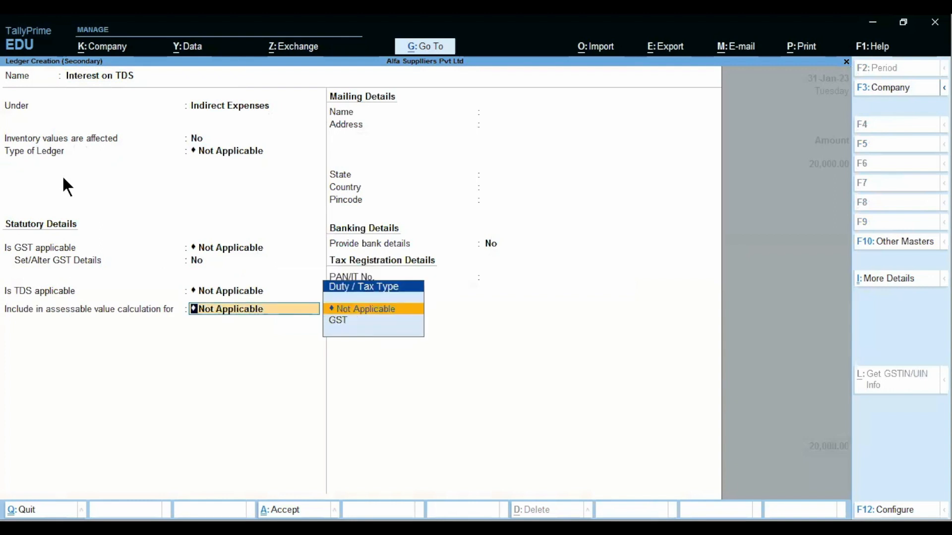
key(Return)
key(Return)
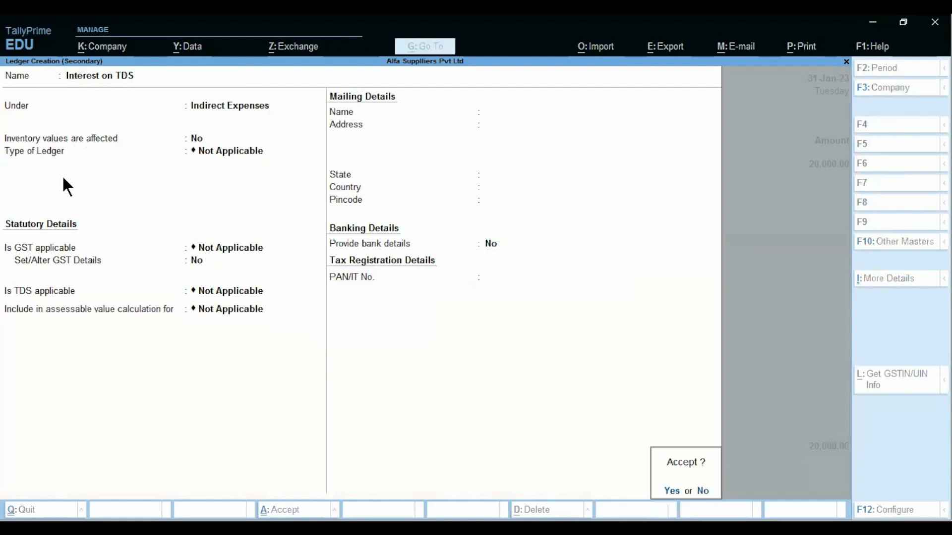
key(Return)
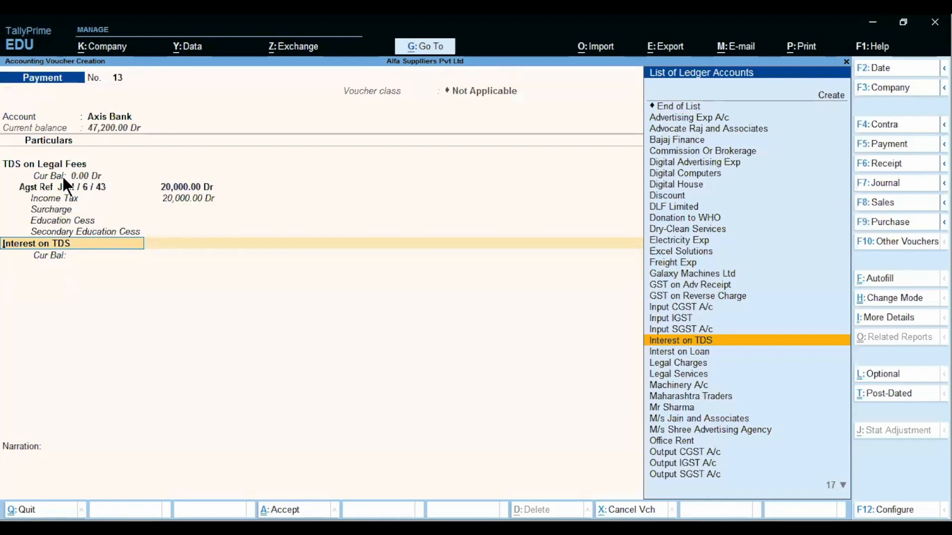
Add Interest on TDS to the payment voucher with Penalty as the type of payment.
key(Return)
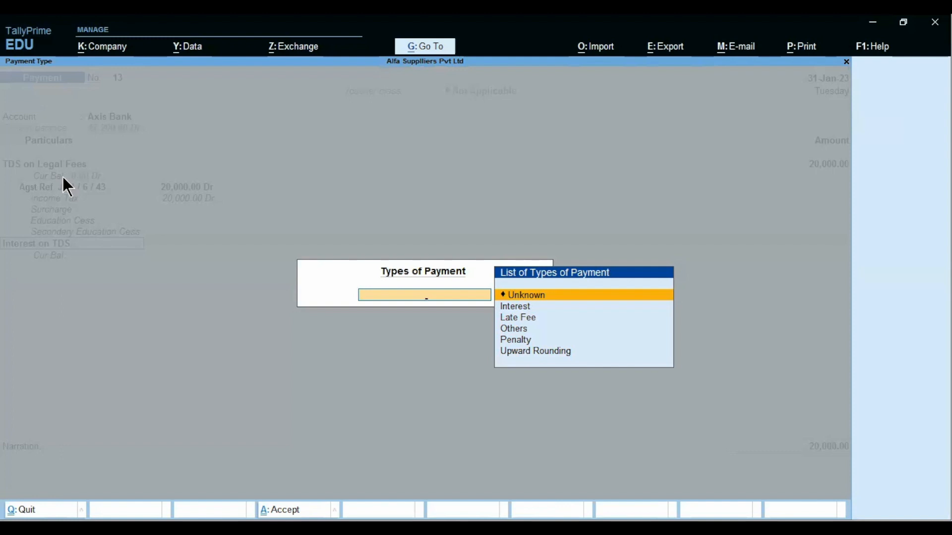
key(Down)
key(Down)
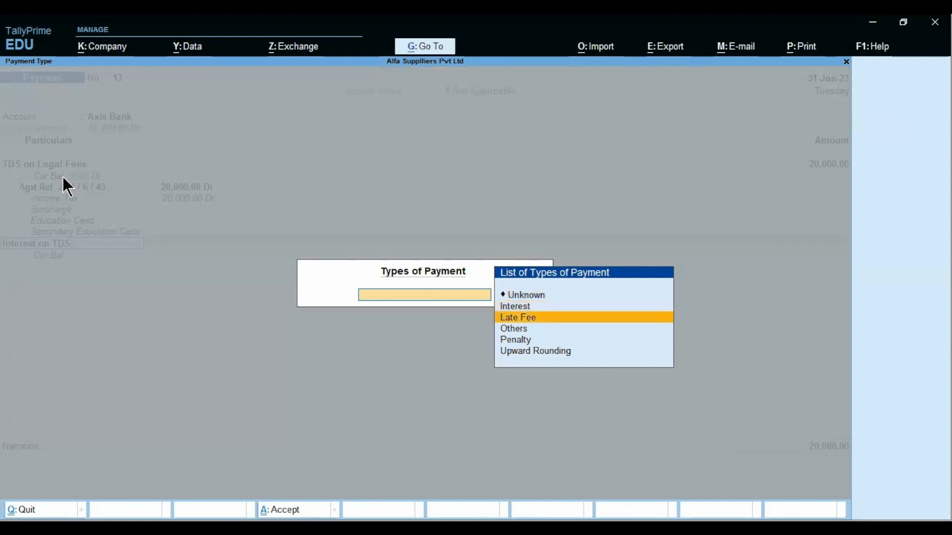
key(Down)
key(Down)
key(Down)
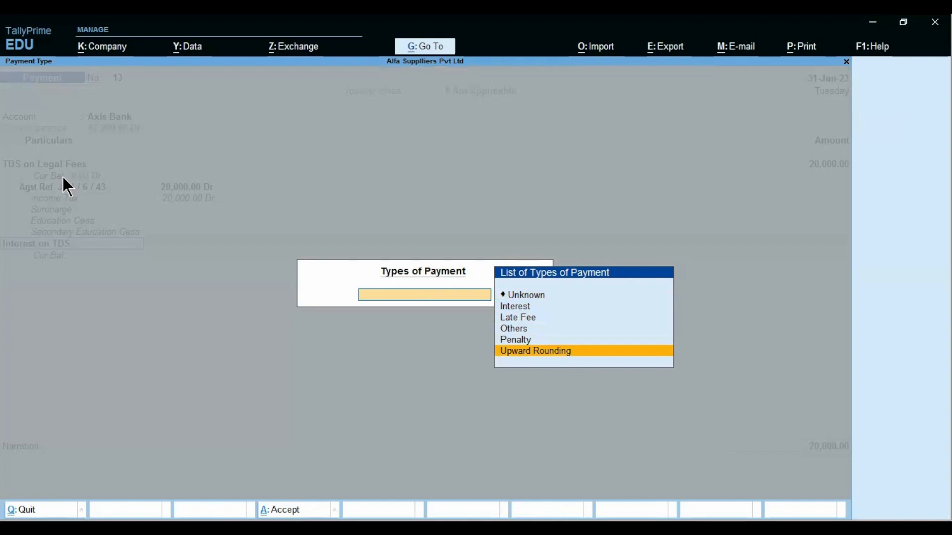
key(Up)
key(Up)
key(Down)
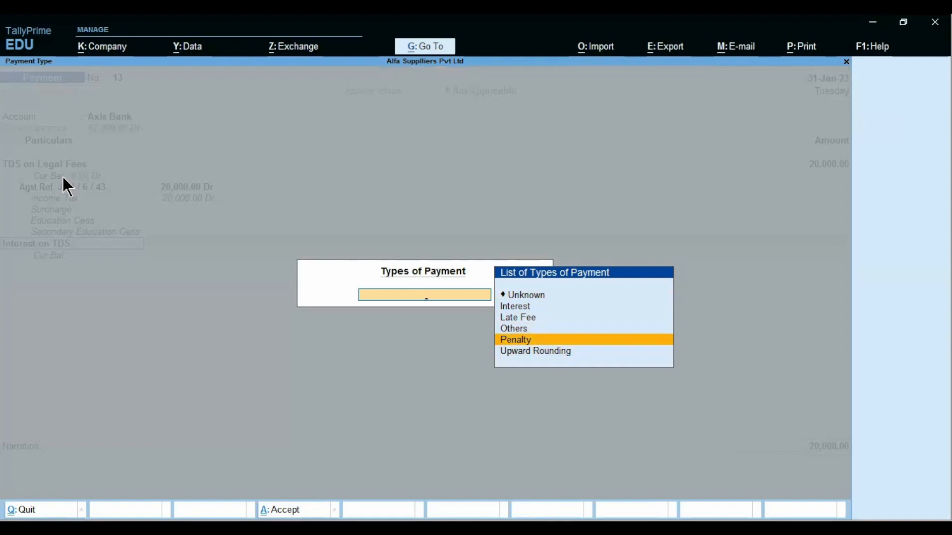
key(Return)
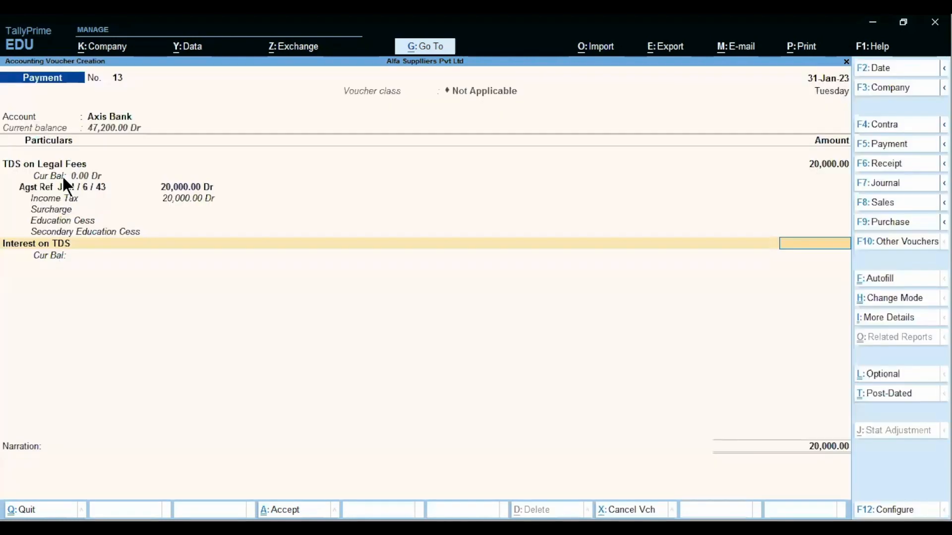
Enter 900 as the Interest on TDS amount, end the particulars and proceed to the Axis Bank allocations.
text(900)
key(Return)
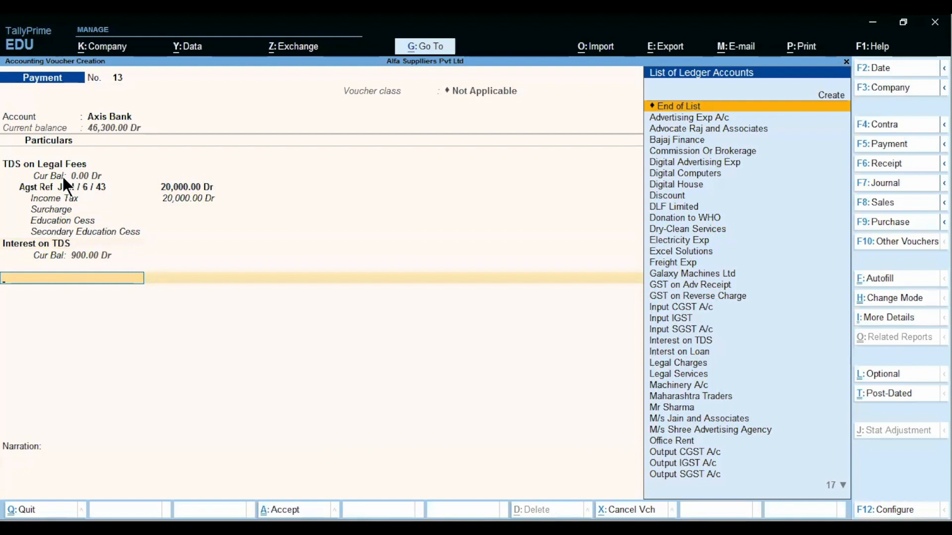
key(Return)
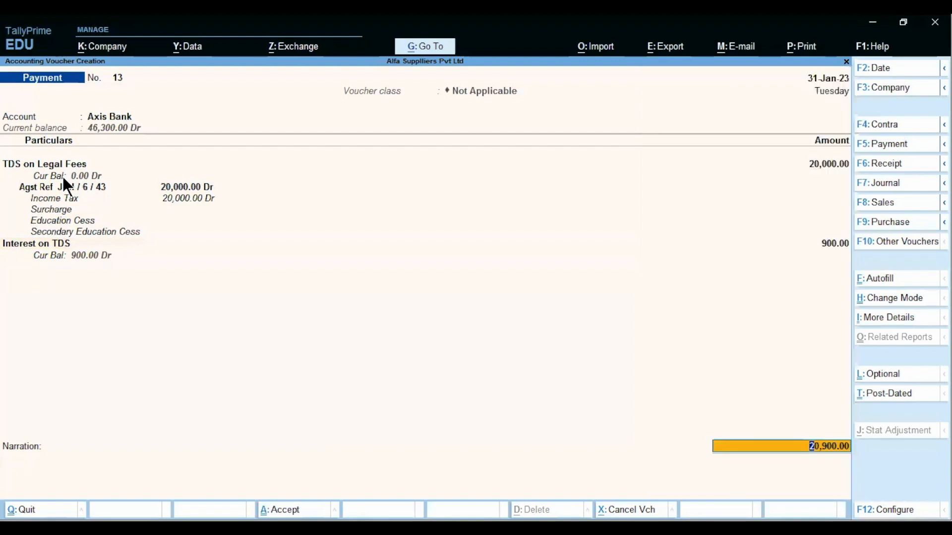
key(Return)
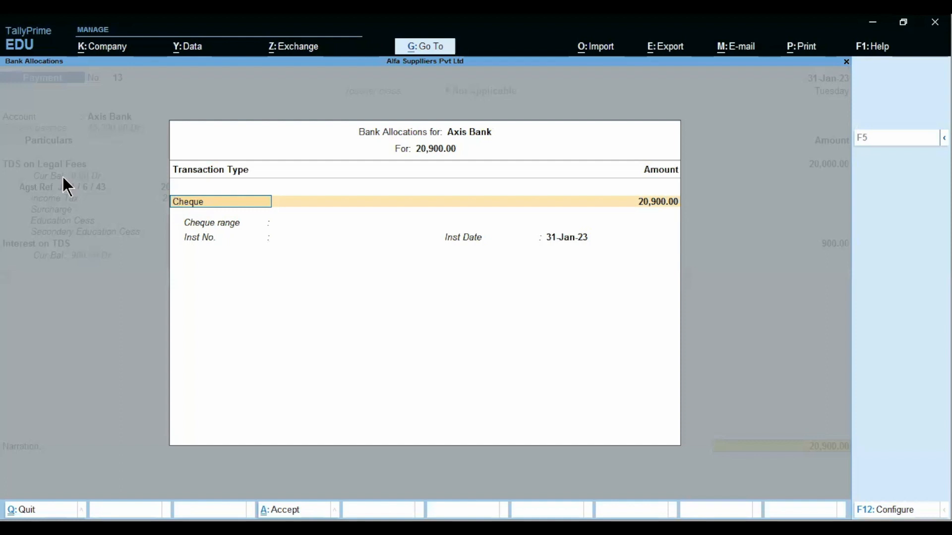
Keep Cheque as the Axis Bank transaction type, leave the narration blank and save the payment voucher.
key(Return)
key(Return)
key(Return)
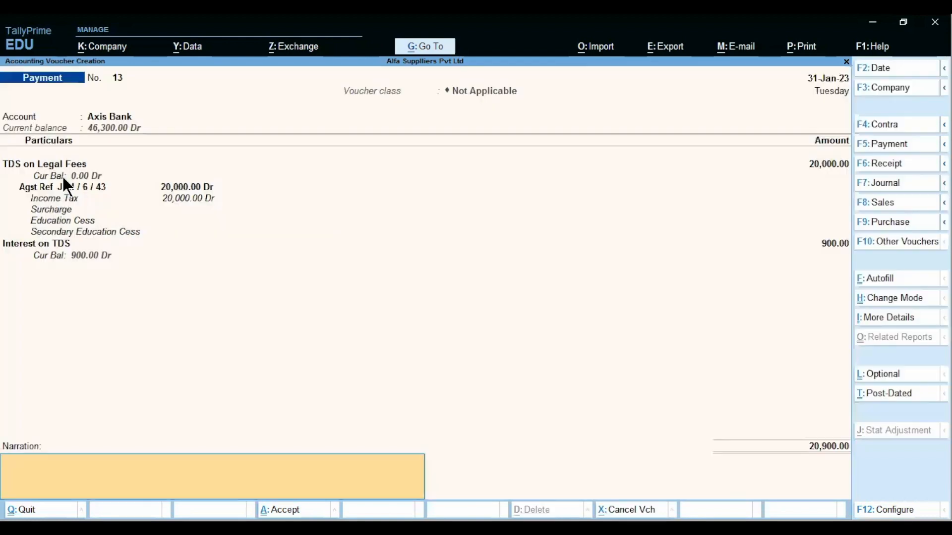
key(Return)
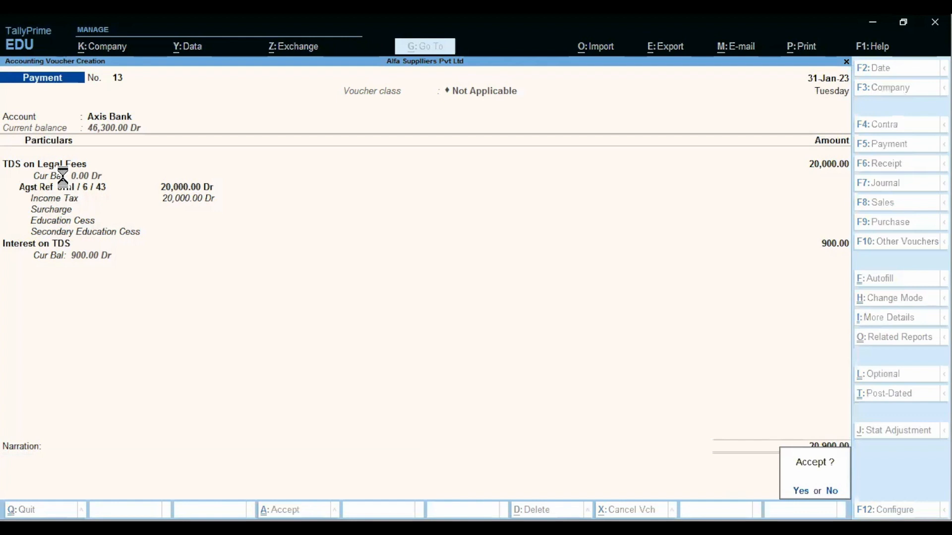
key(Return)
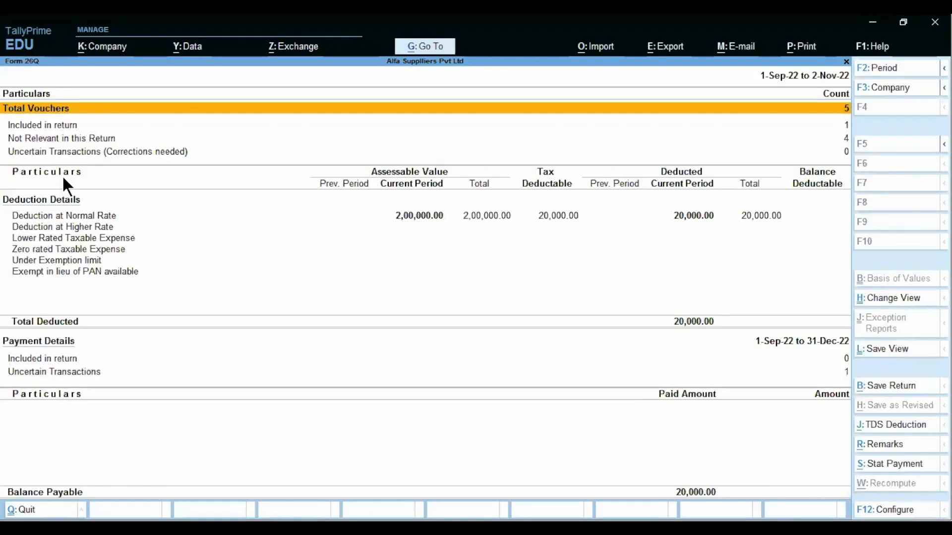
Open the uncertain transactions under Payment Details in Form 26Q.
key(Down)
key(Down)
key(Down)
key(Down)
key(Down)
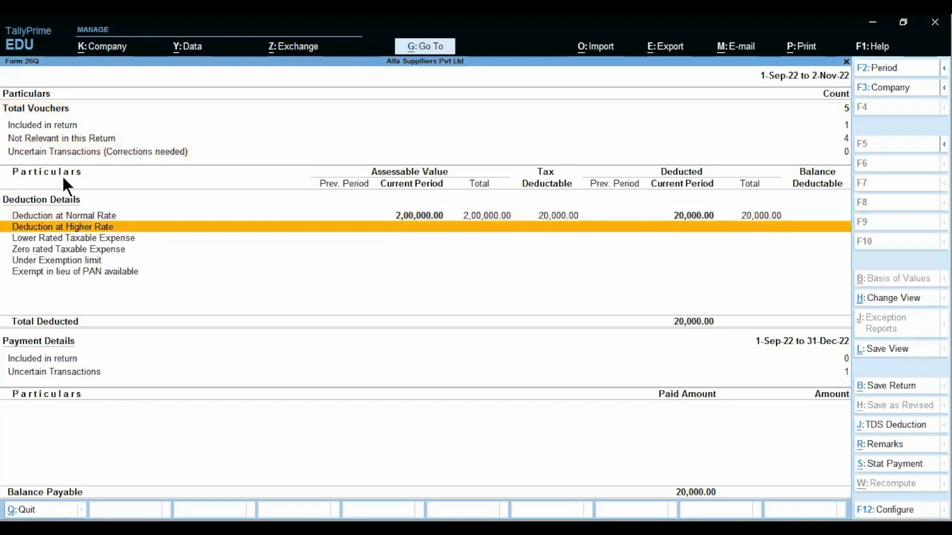
key(Down)
key(Down)
key(Down)
key(Down)
key(Down)
key(Down)
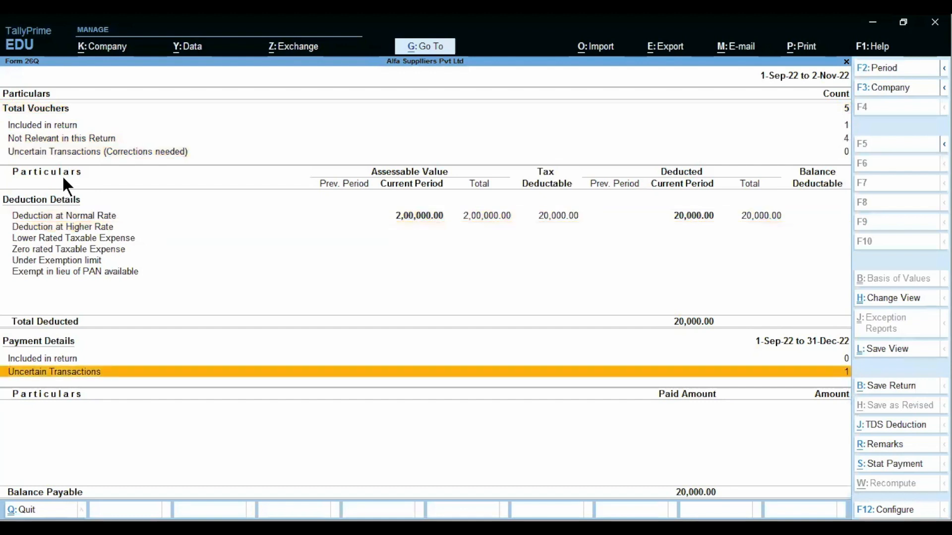
key(Return)
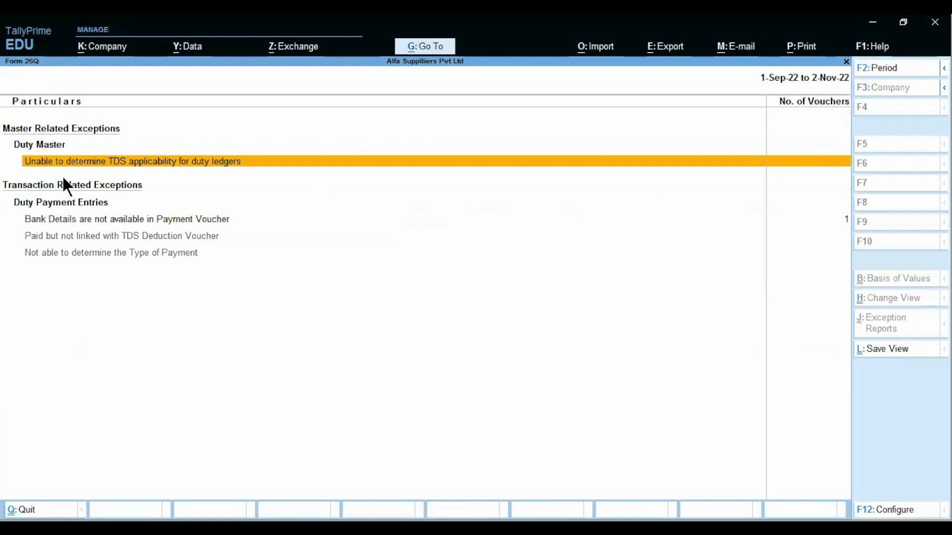
Open the exception for bank details not available in the payment voucher.
key(Down)
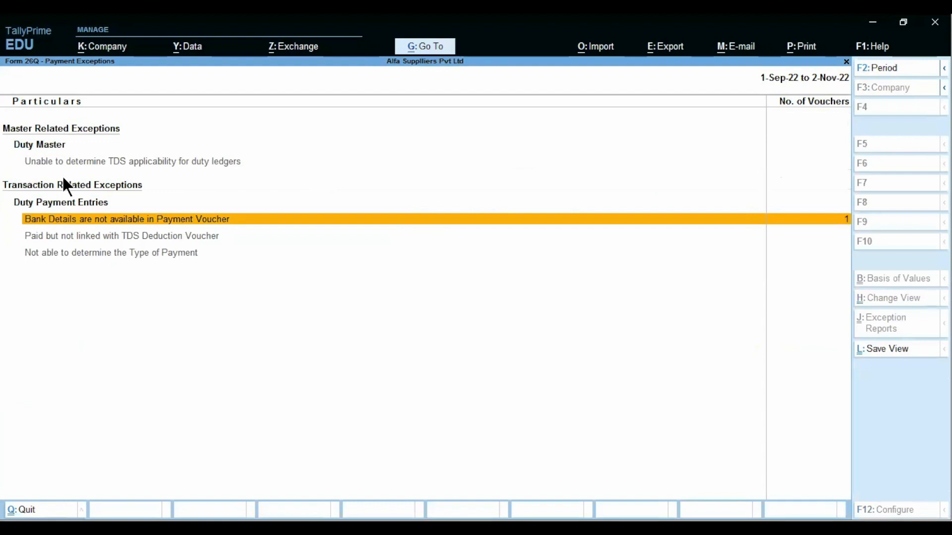
key(Down)
key(Up)
key(Return)
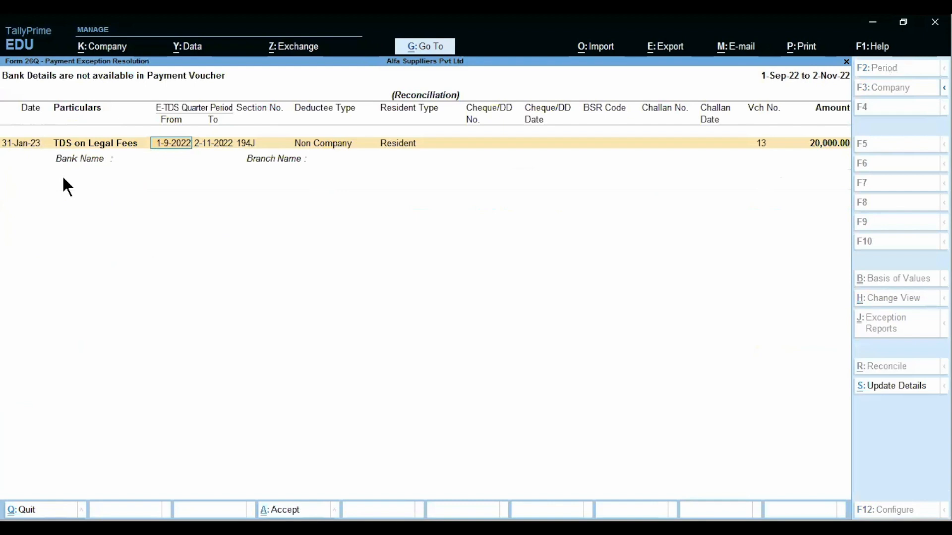
Keep the period, section, deductee and resident type, and enter cheque number 2233232 dated 2-11-2022 for TDS on Legal Fees.
key(Return)
key(Return)
key(Return)
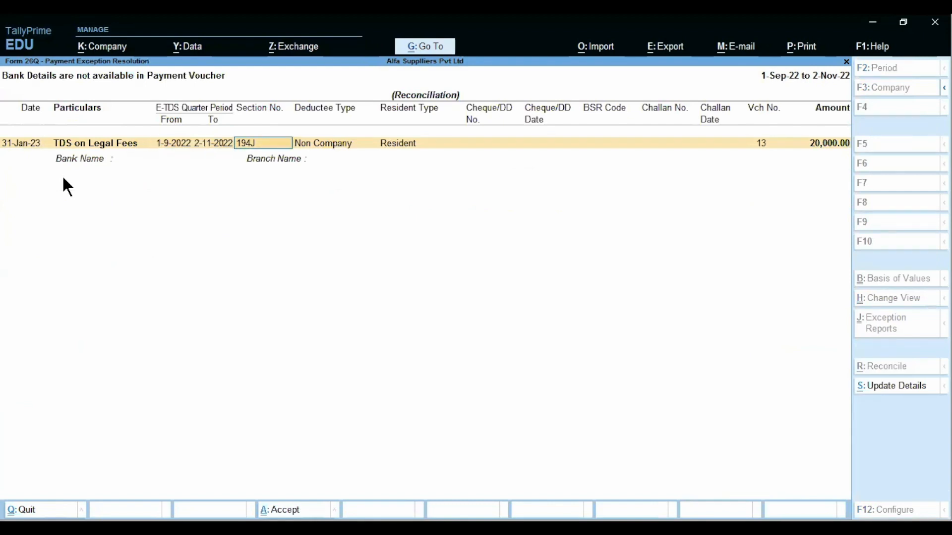
key(Return)
key(Return)
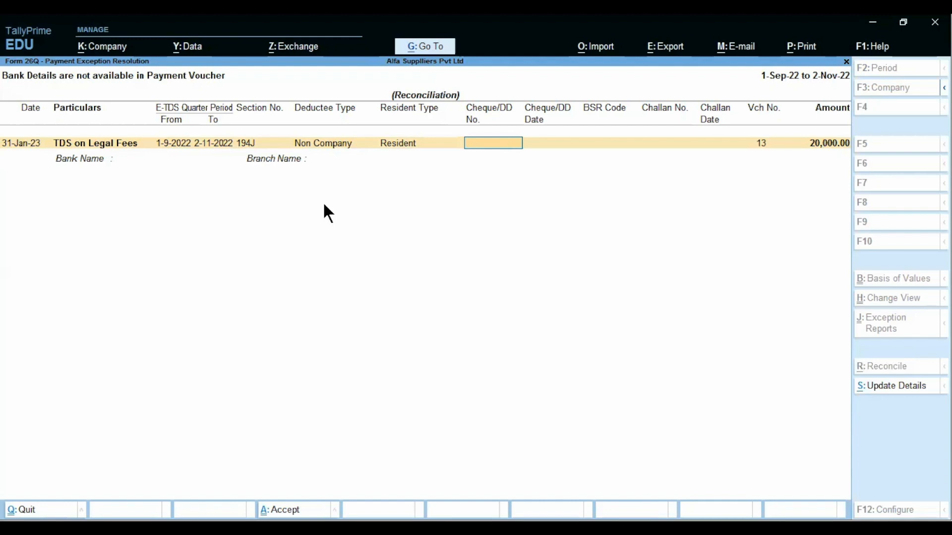
text(2233232)
key(Return)
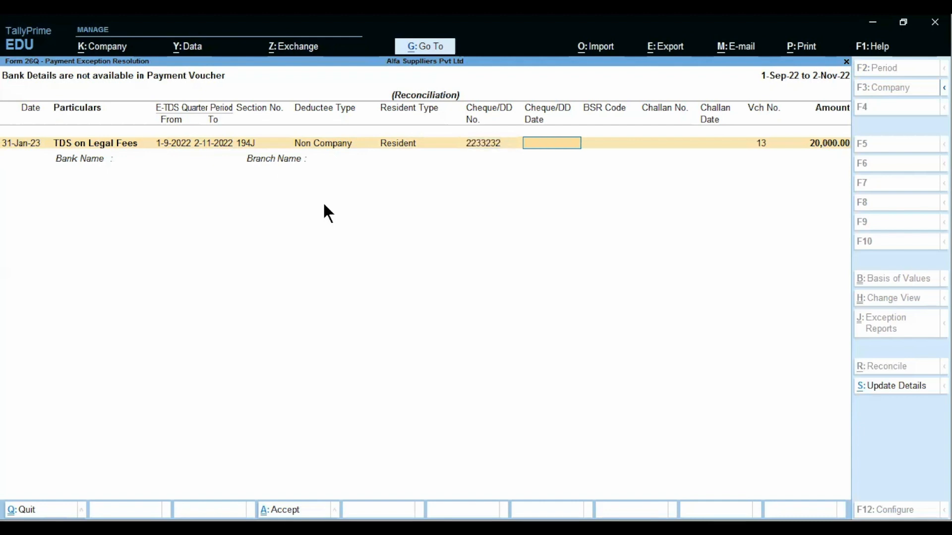
text(2-11)
key(Return)
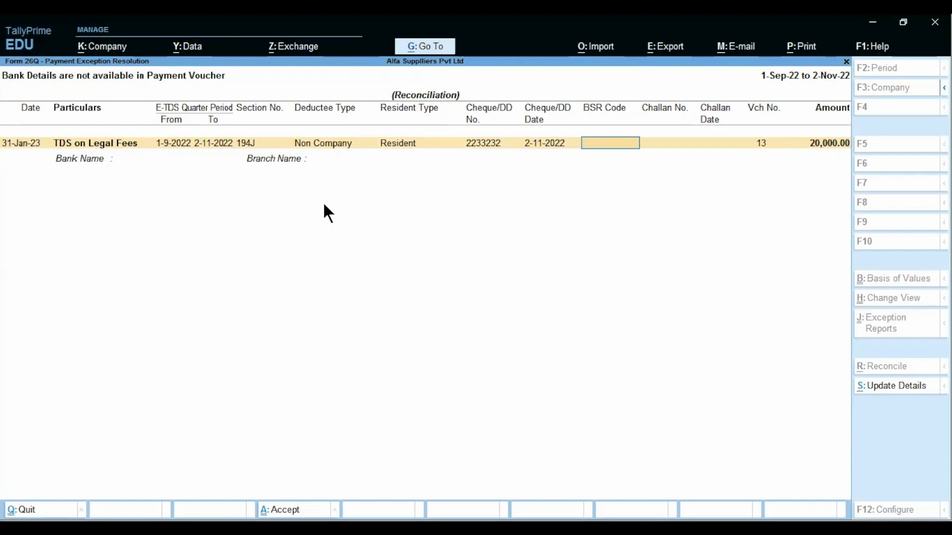
Enter BSR code 3456789 and challan number 34 with challan date 2-11-2022 for the TDS payment.
text(3456789)
key(Return)
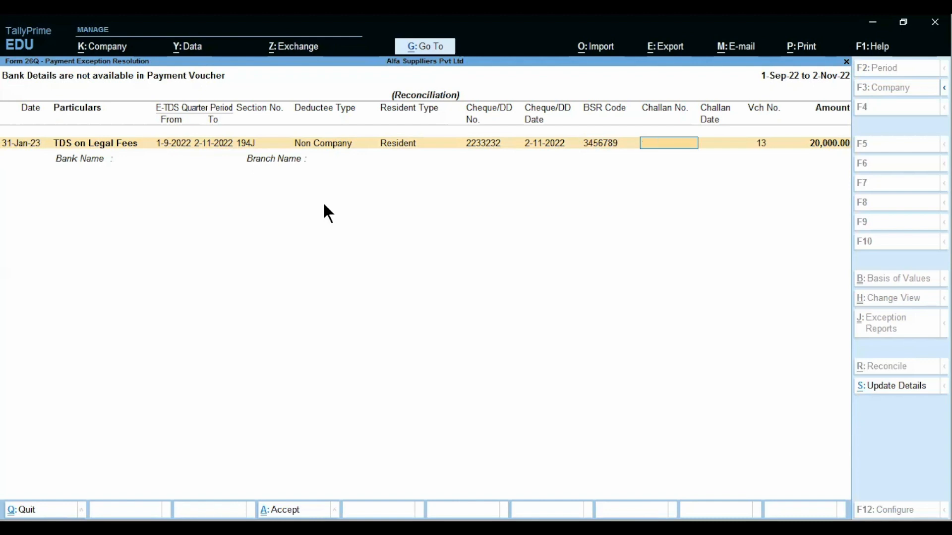
text(34)
key(Return)
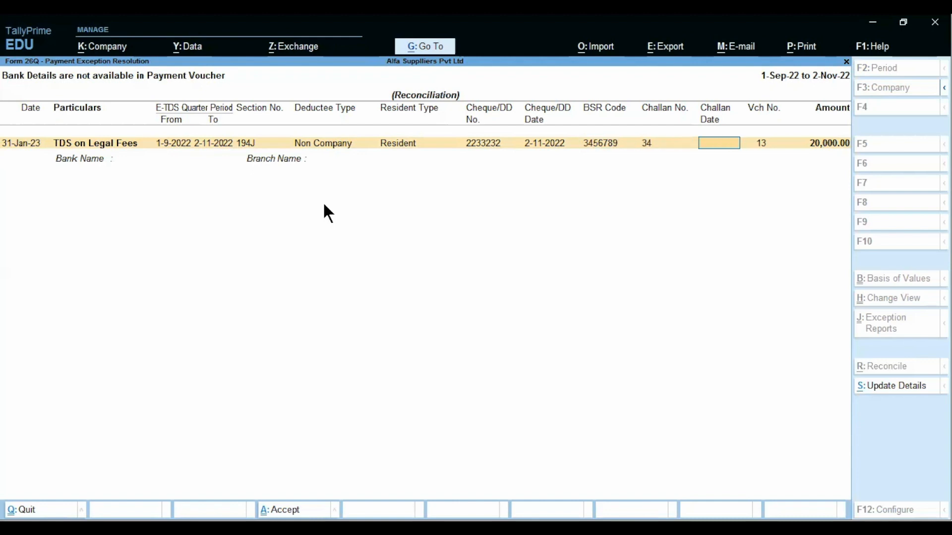
text(2-11-2022)
key(Return)
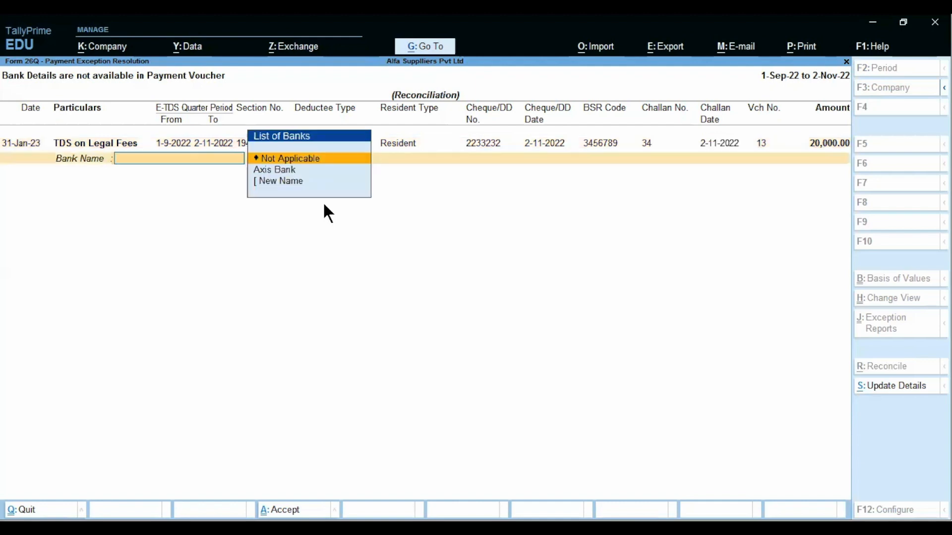
Set the bank to Axis Bank and the branch to Mumbai, save the resolution and return to Form 26Q.
key(Down)
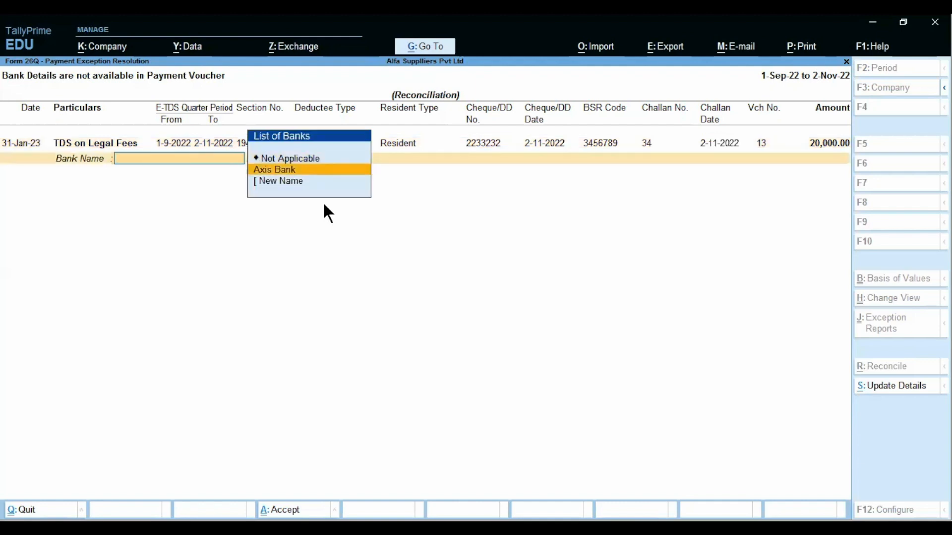
key(Return)
text(Mumbai)
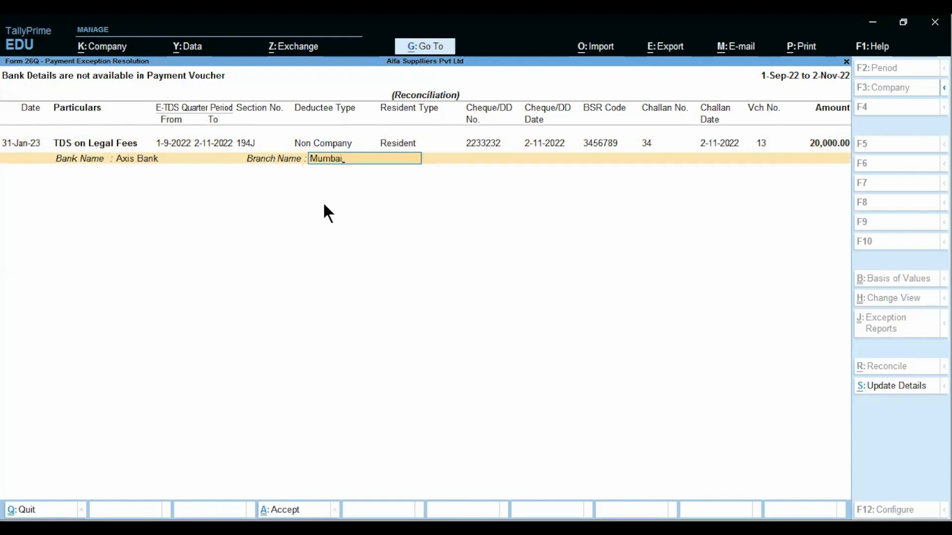
key(Return)
key(Return)
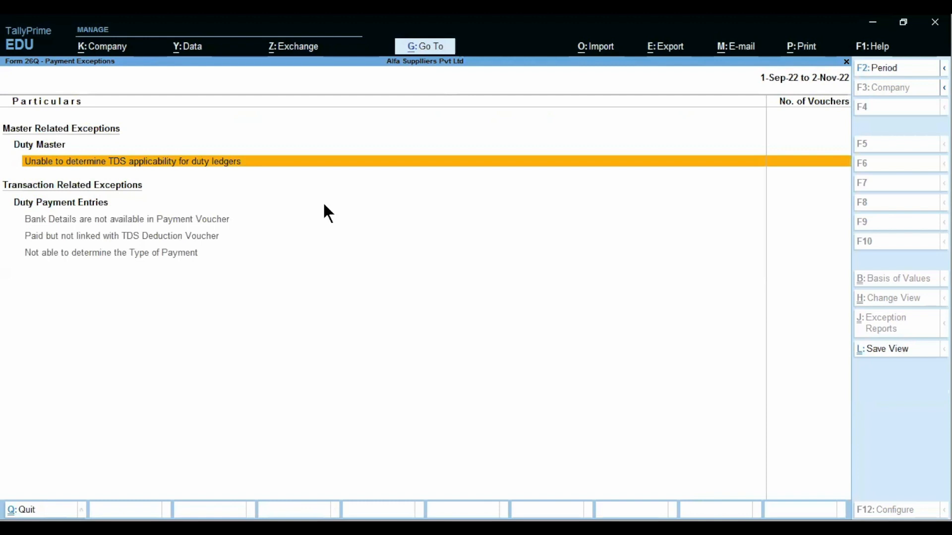
key(Escape)
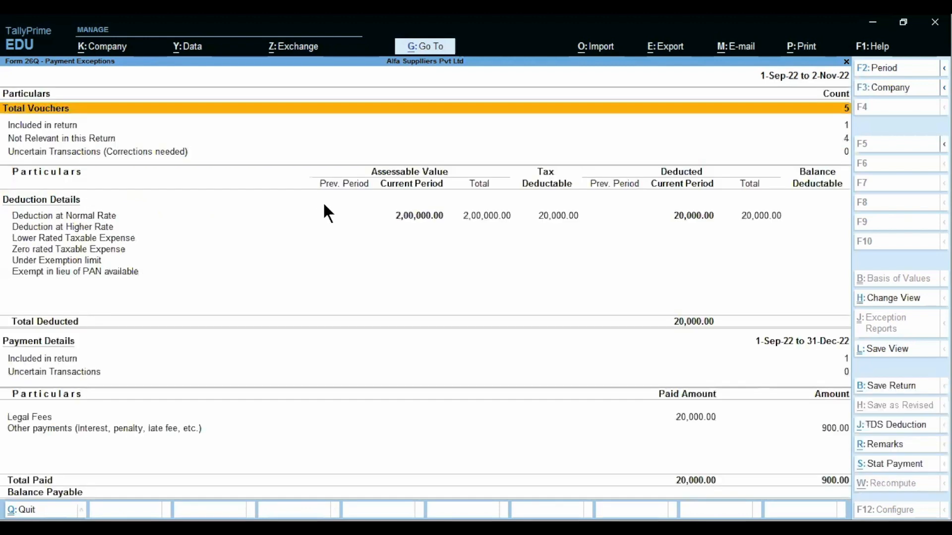
Examine the payment details in Form 26Q, checking the Legal Fees and other payments (interest, penalty, late fee) lines.
key(Down)
key(Down)
key(Down)
key(Down)
key(Down)
key(Down)
key(Down)
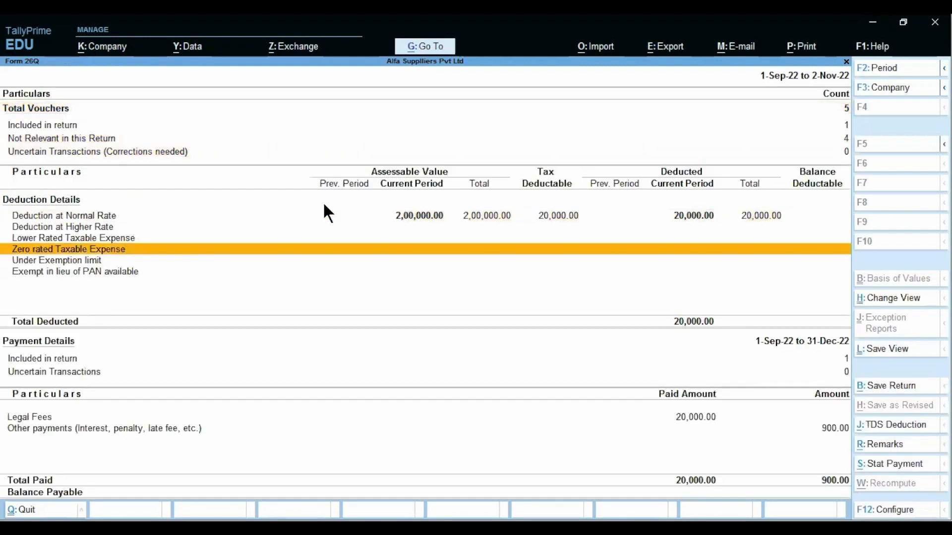
key(Down)
key(Down)
key(Down)
key(Down)
key(Down)
key(Down)
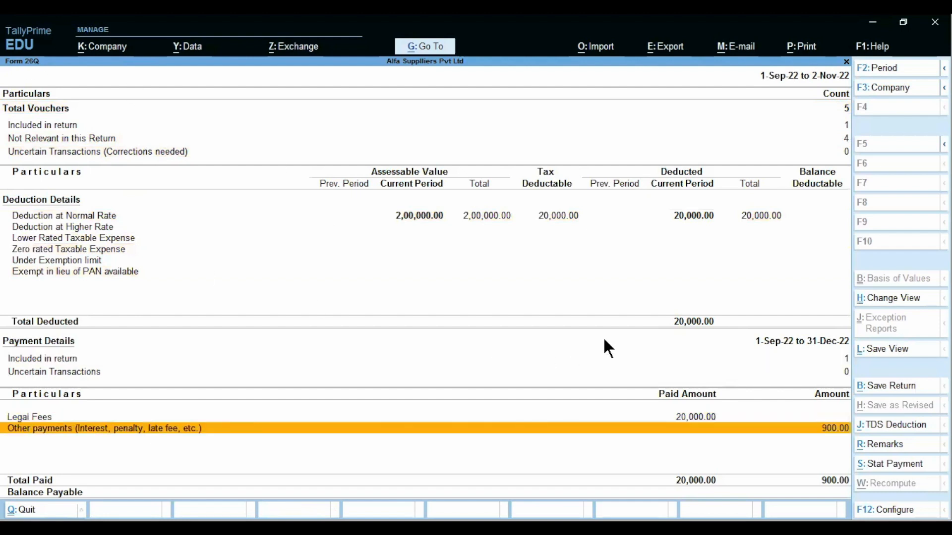
click(679, 417)
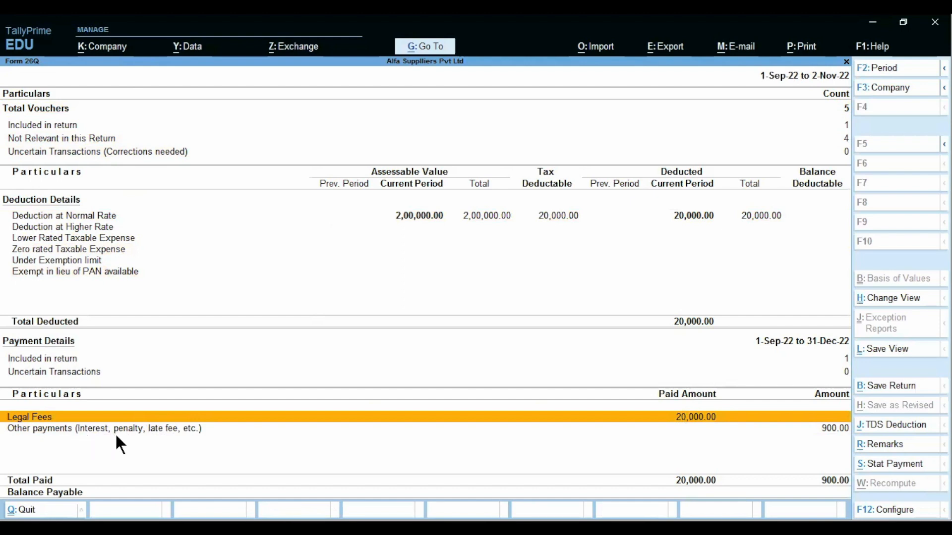
click(831, 428)
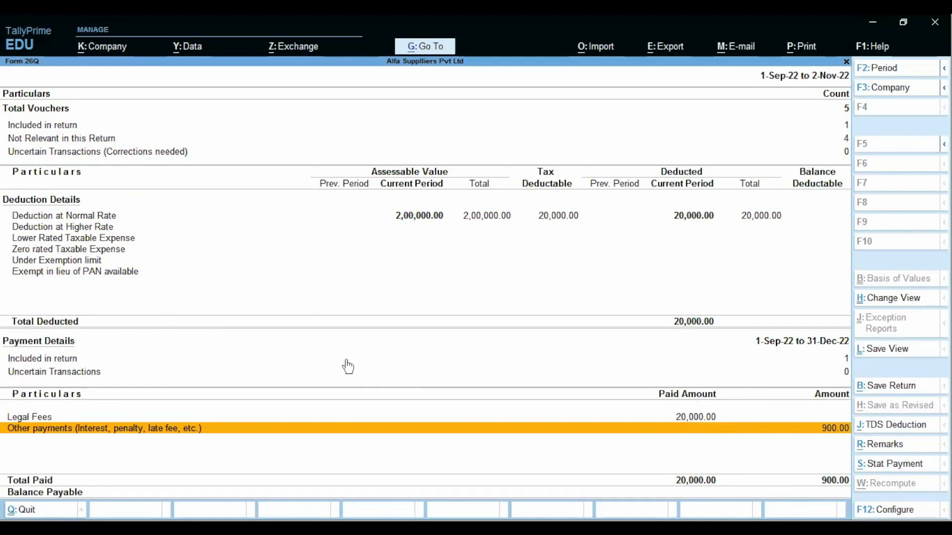
Switch to the presentation and advance from the penalty calculation to the slide on TDS payment with interest.
key(alt)
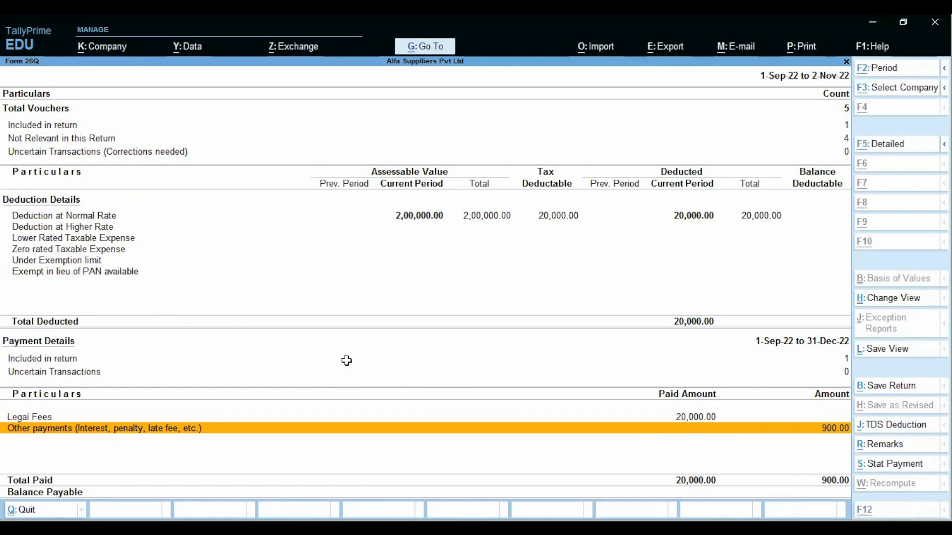
key(alt+Tab)
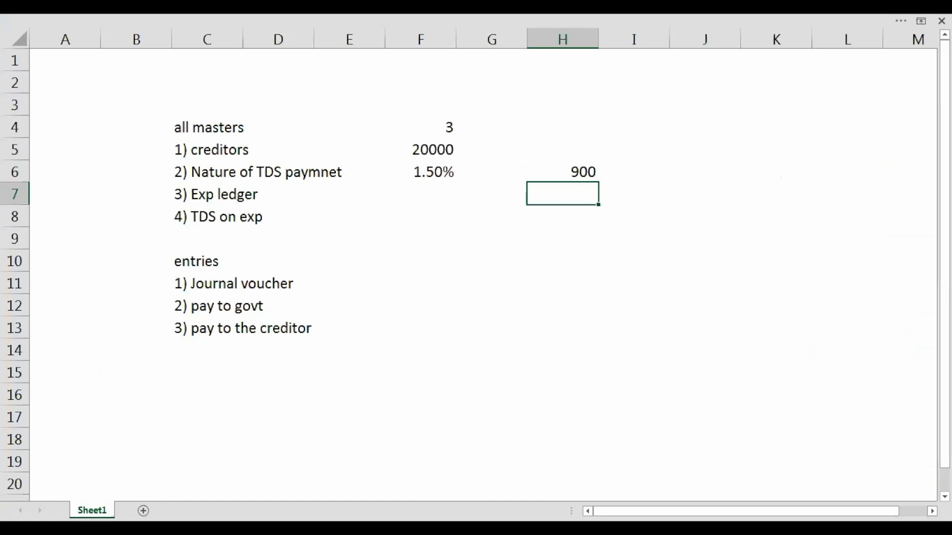
key(alt+Tab)
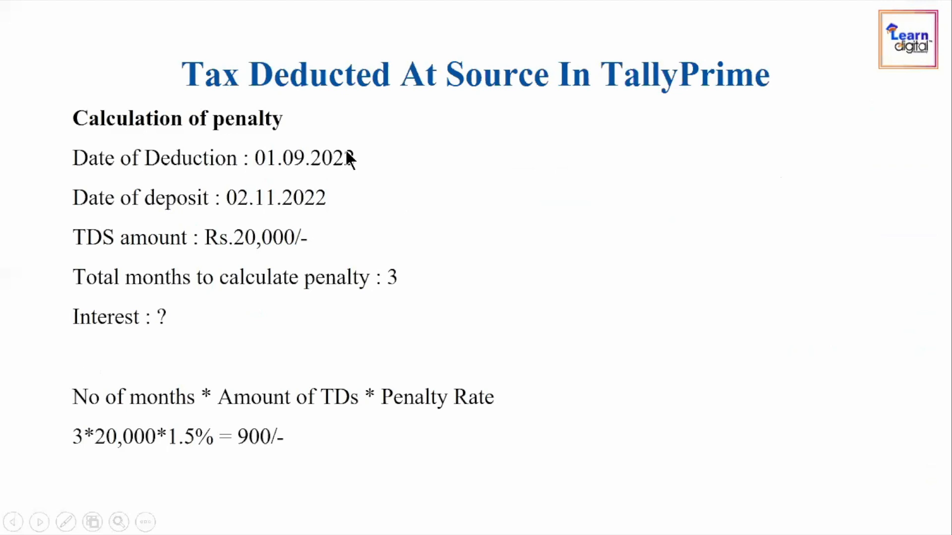
key(Right)
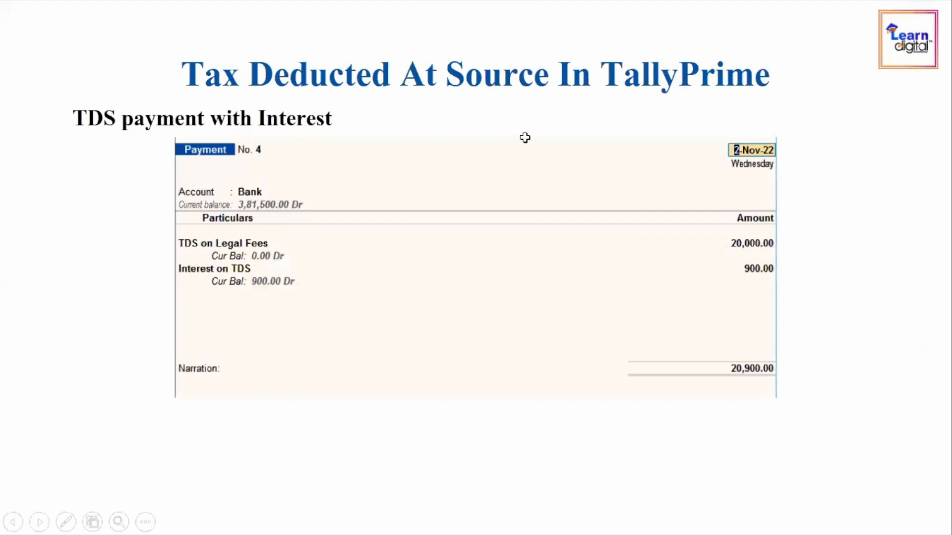
Switch to the Excel worksheet and review the listed entries for the journal voucher, government payment and creditor payment.
key(alt+Tab)
click(208, 288)
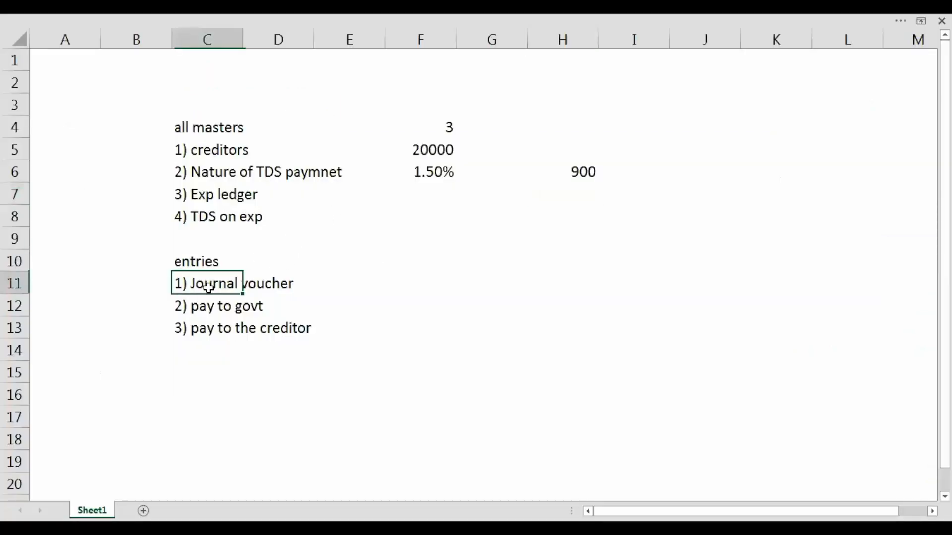
click(210, 307)
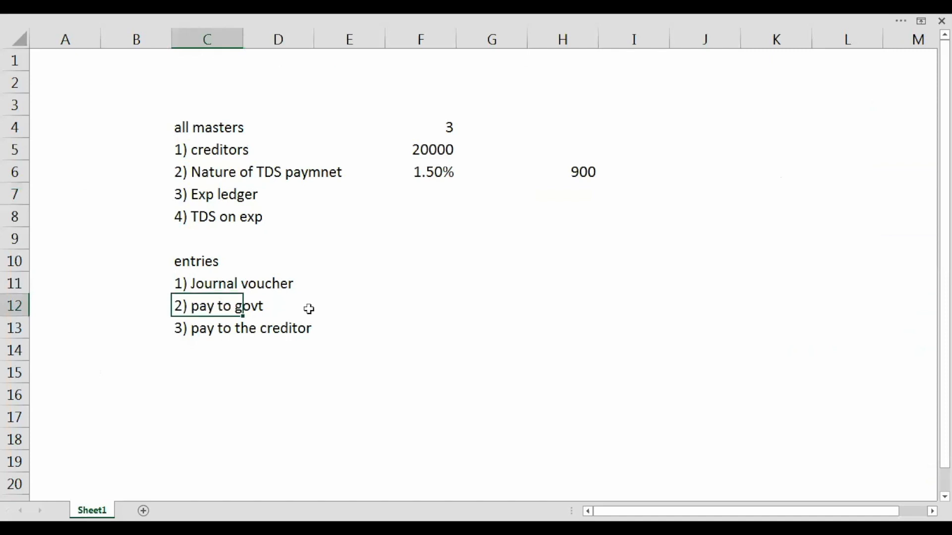
click(208, 336)
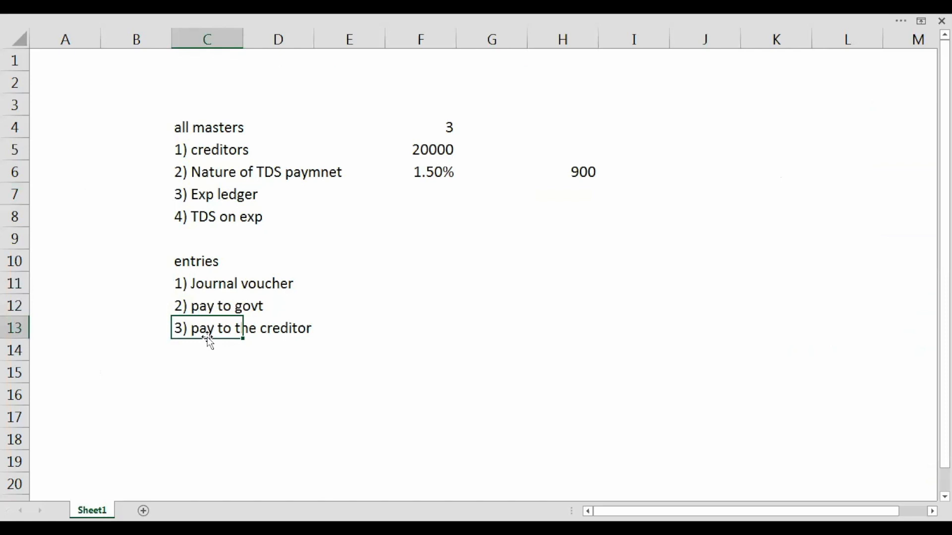
key(alt+Tab)
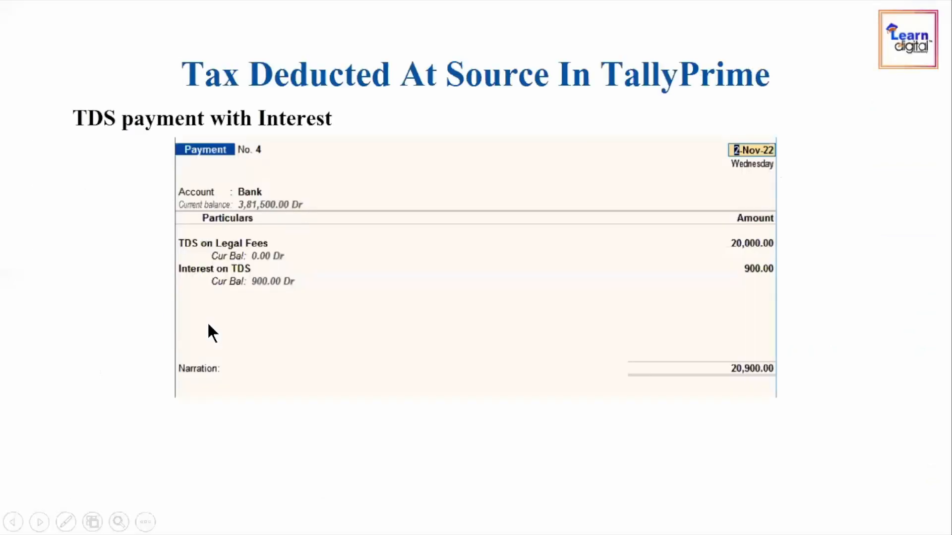
key(alt+Tab)
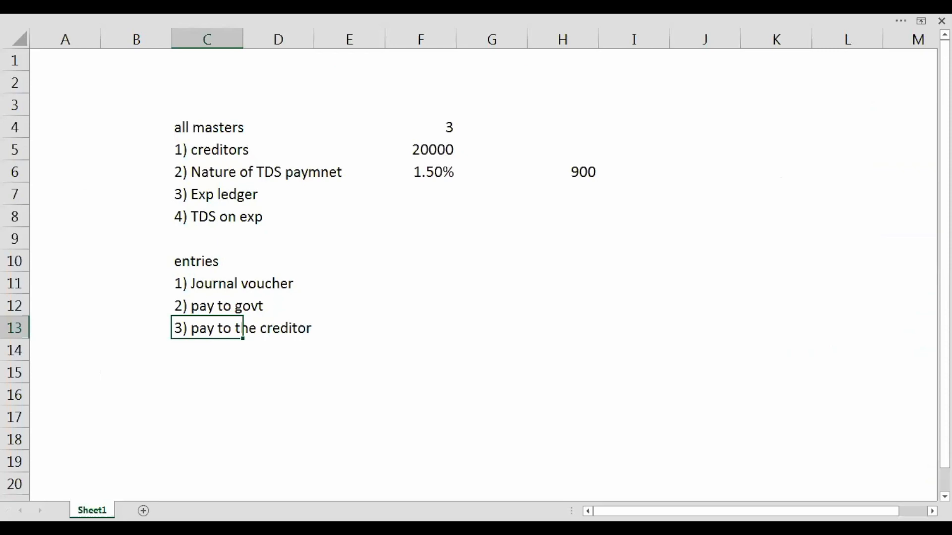
Switch back to TallyPrime and leave Form 26Q to return to the Gateway of Tally.
key(alt+Tab)
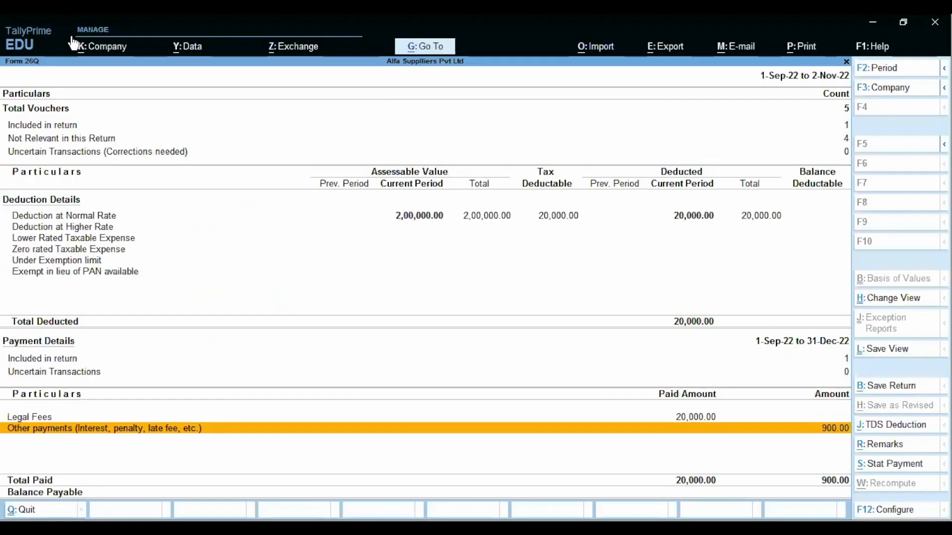
key(Escape)
key(Escape)
key(Escape)
key(Escape)
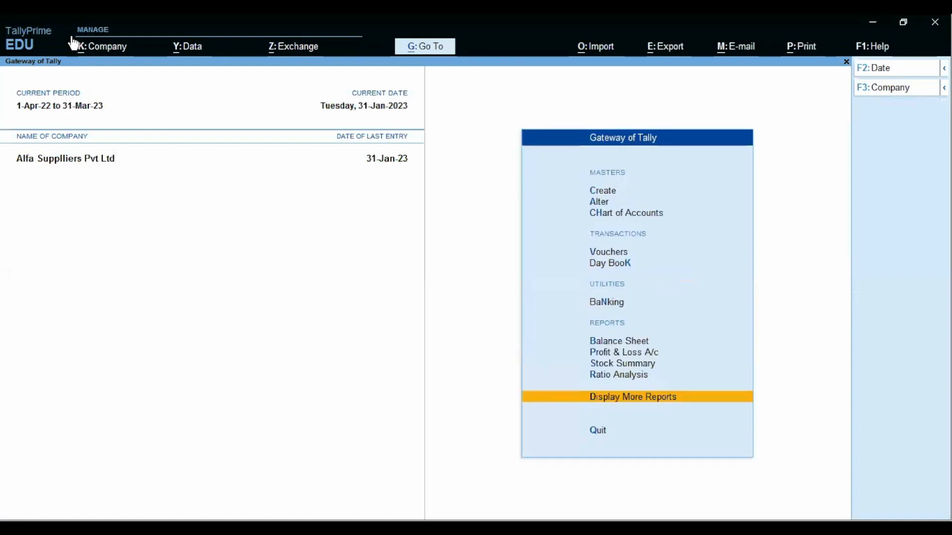
Start a payment voucher, change it to double-entry mode and date it 2-Nov-22.
key(Up)
key(Up)
key(Up)
key(Up)
key(Up)
key(Up)
key(Up)
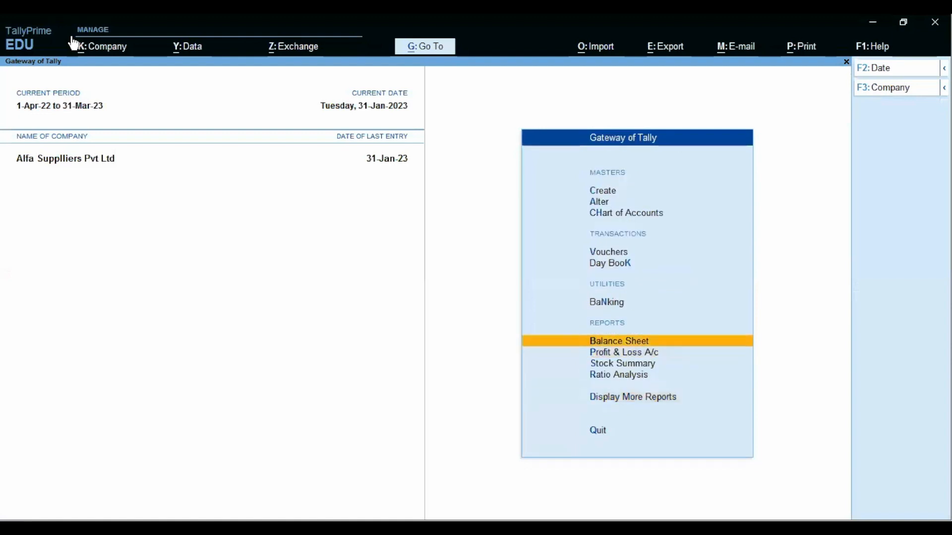
key(Return)
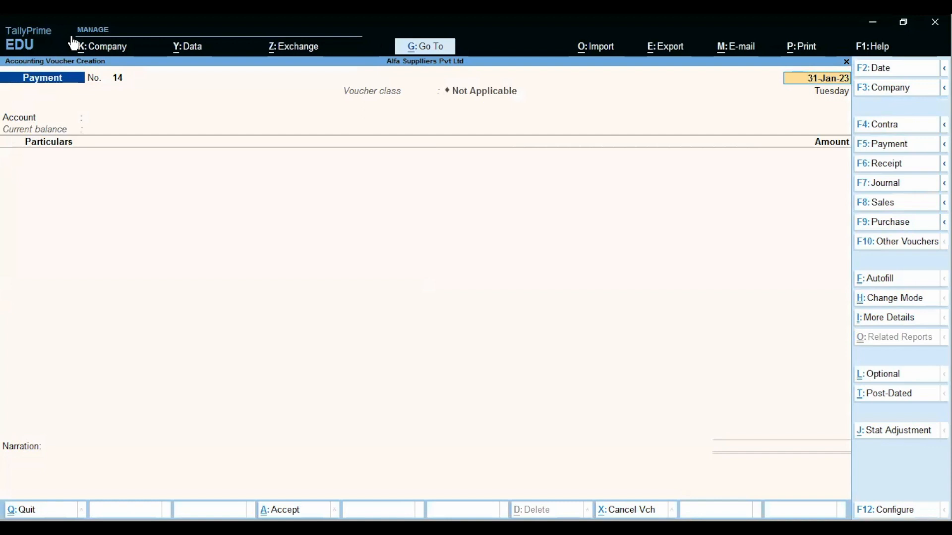
key(ctrl+h)
key(Up)
key(Return)
text(2.11)
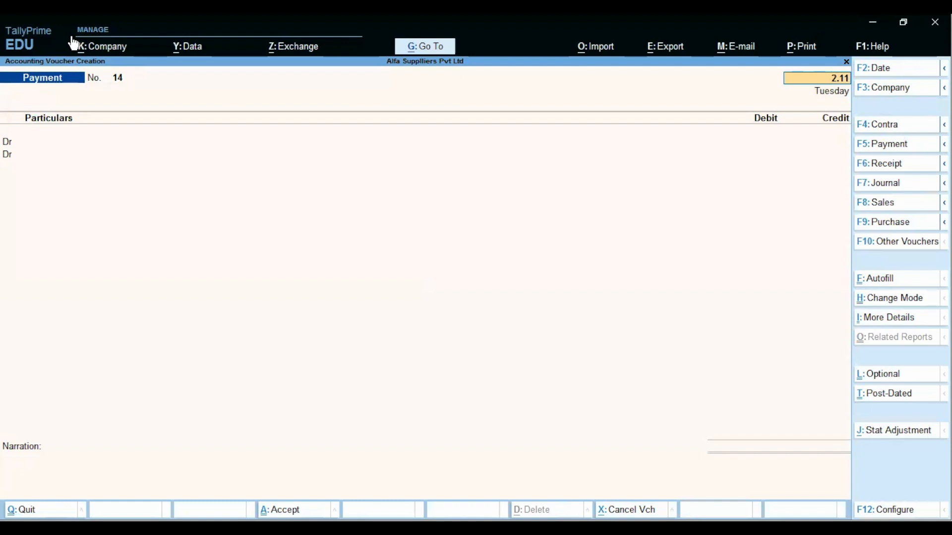
key(Return)
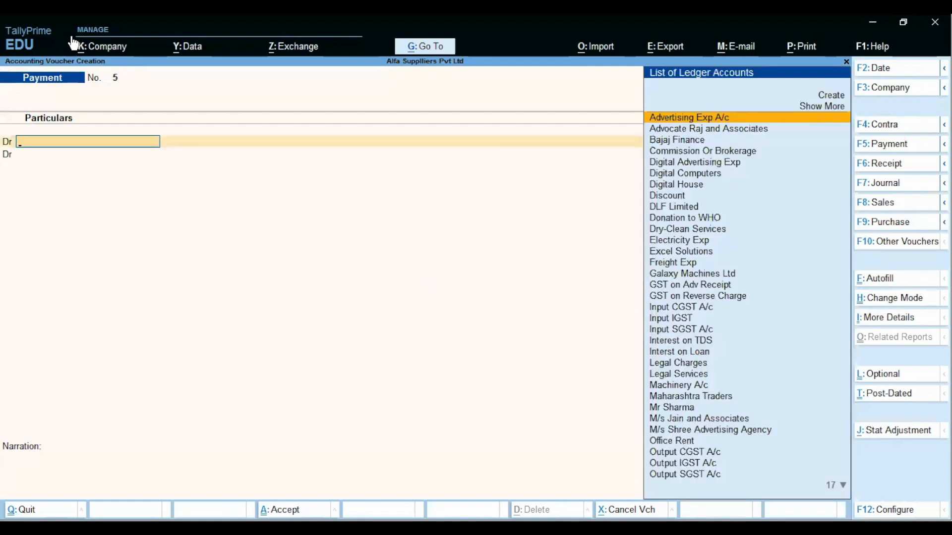
Debit M/s Jain and Associates with 1,80,000 and allocate the amount against the pending bill Inv100.
text(Ms)
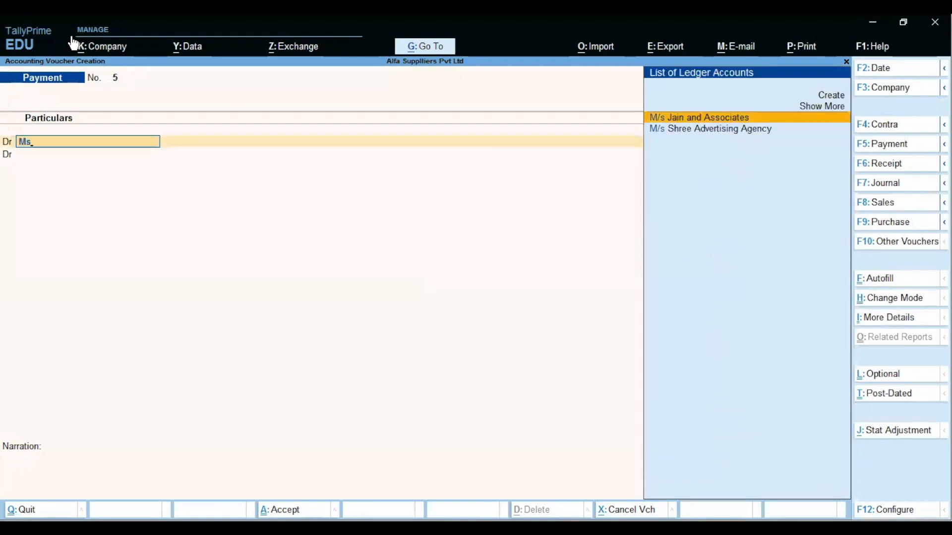
key(Return)
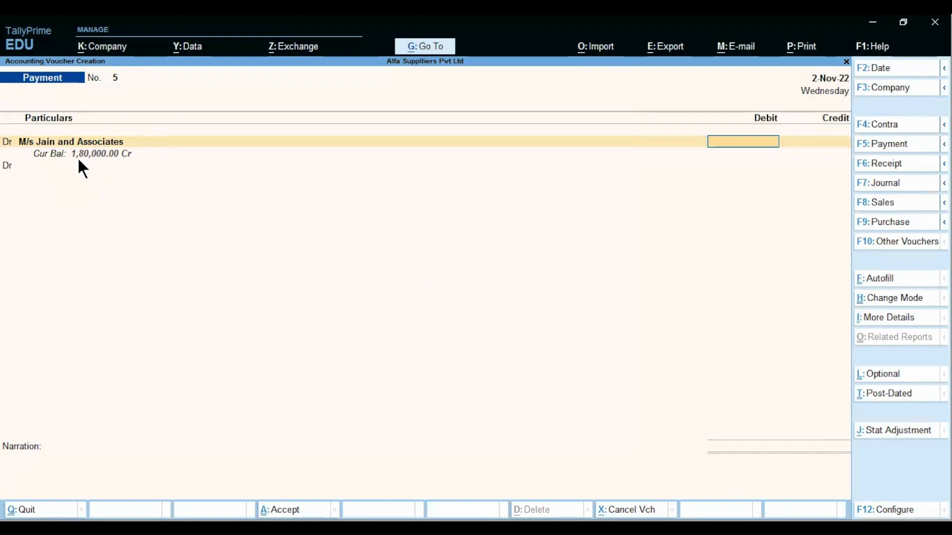
text(180000)
key(Return)
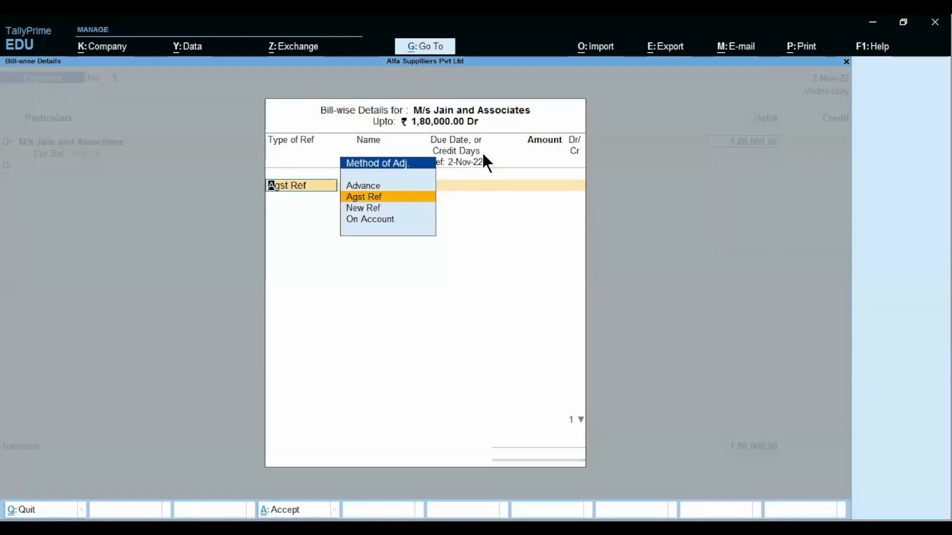
key(Return)
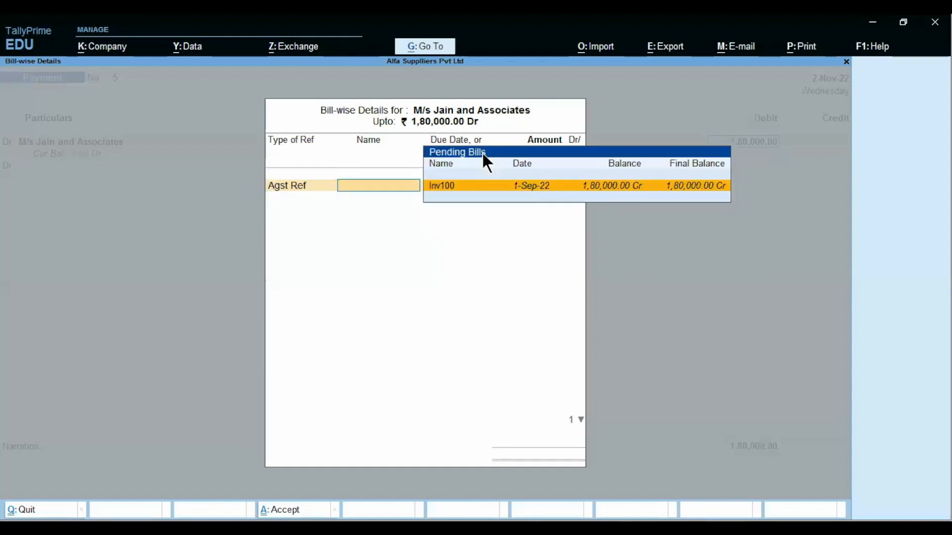
key(Return)
key(Return)
key(Return)
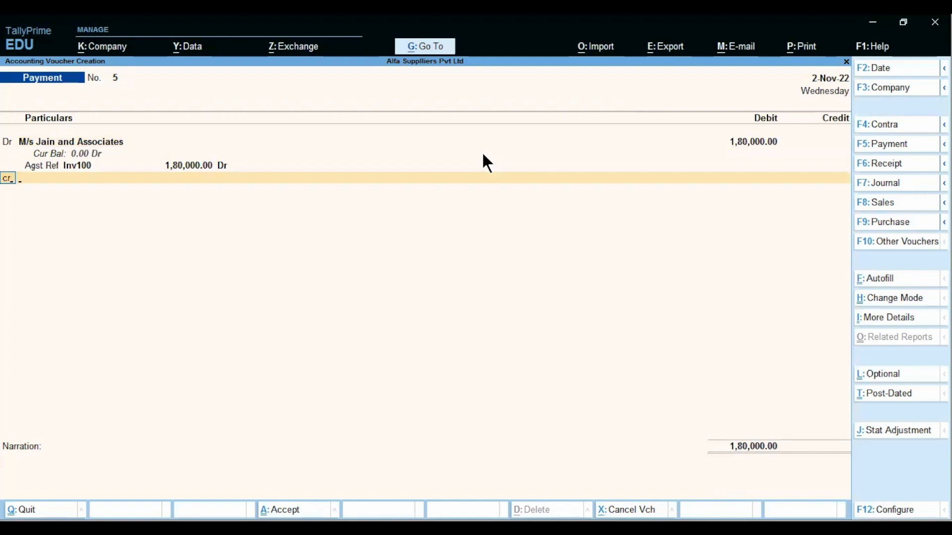
Credit Axis Bank with 1,80,000 as a cheque with range Not Applicable, no instrument number and instrument date 2-Nov-22.
key(Return)
text(Ax)
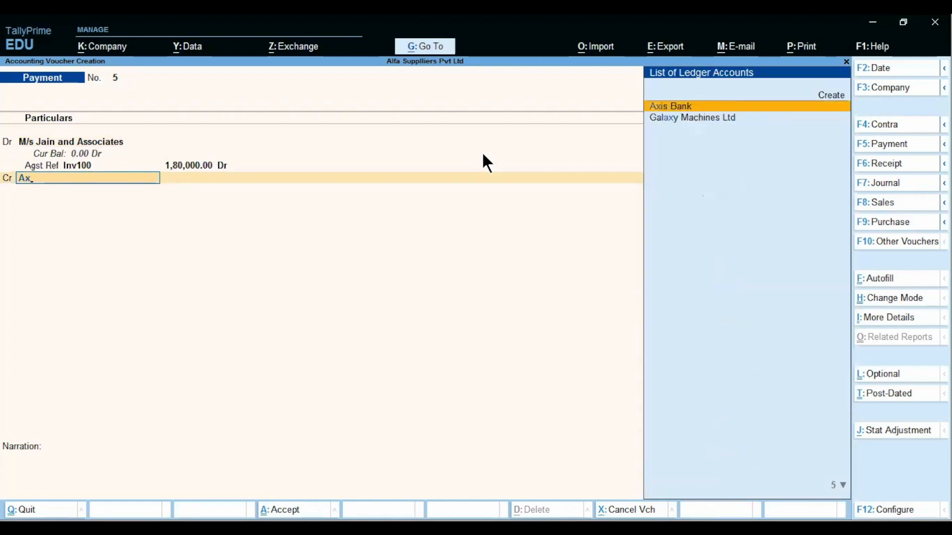
key(Return)
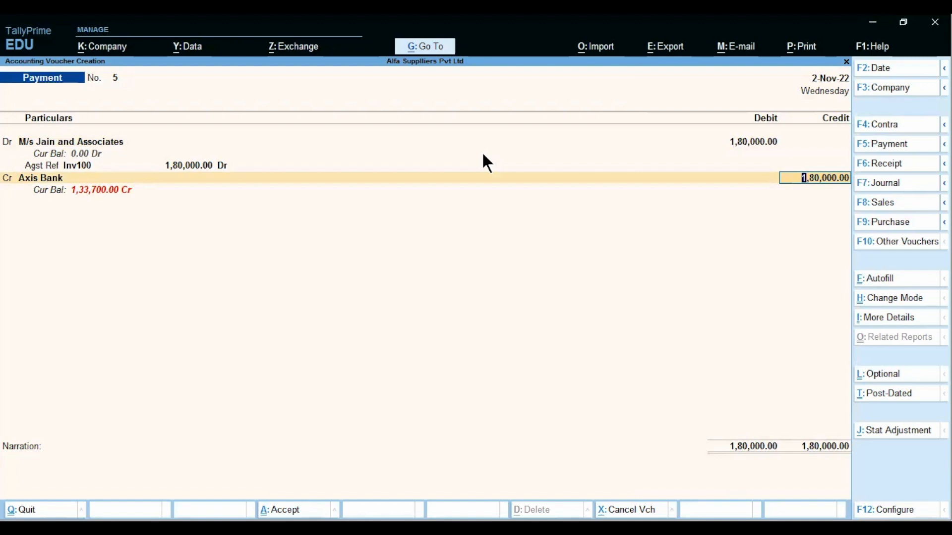
key(Return)
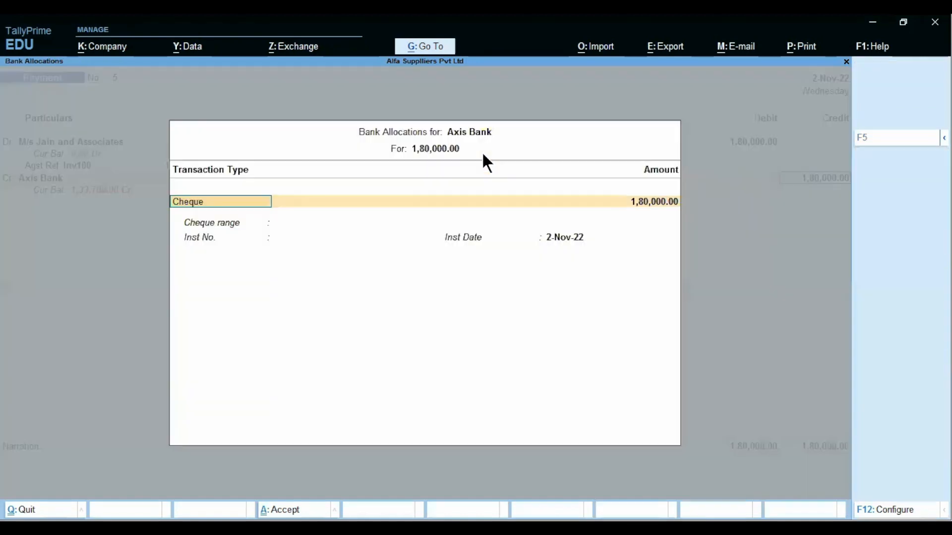
key(Return)
key(Return)
key(Return)
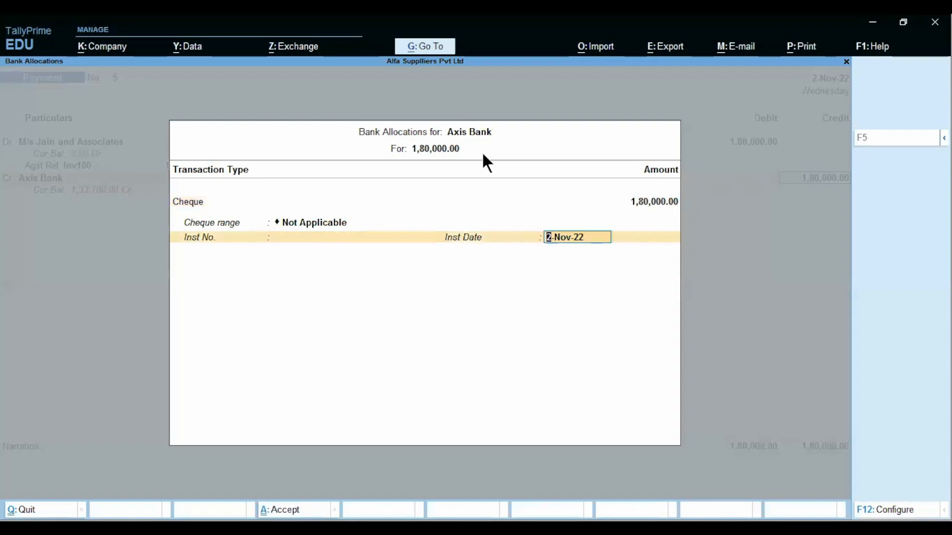
key(Return)
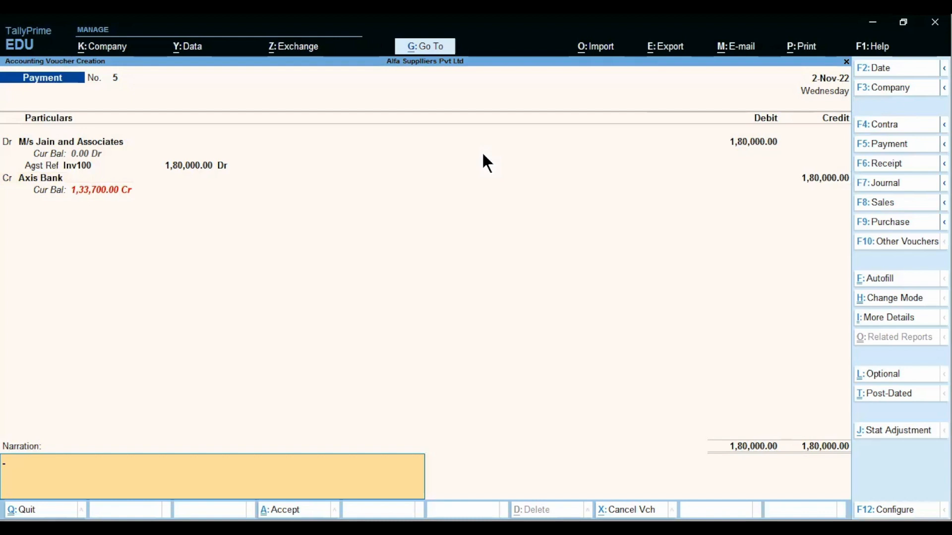
Save the creditor payment voucher without a narration and return to the Gateway of Tally.
key(Return)
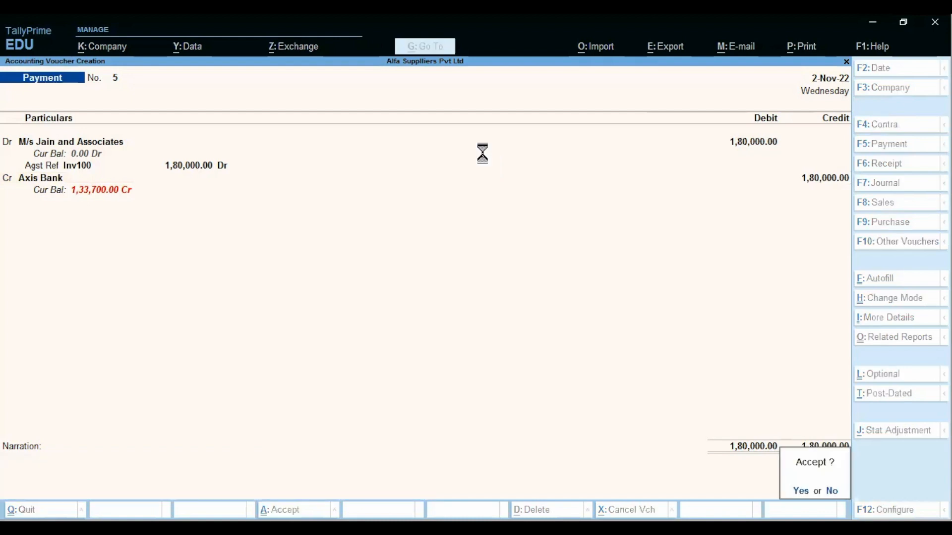
key(Return)
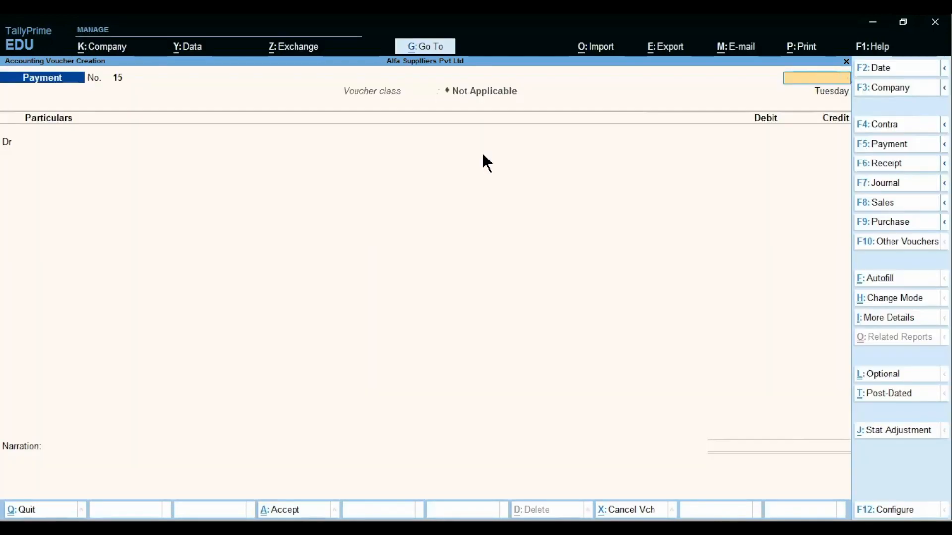
key(Escape)
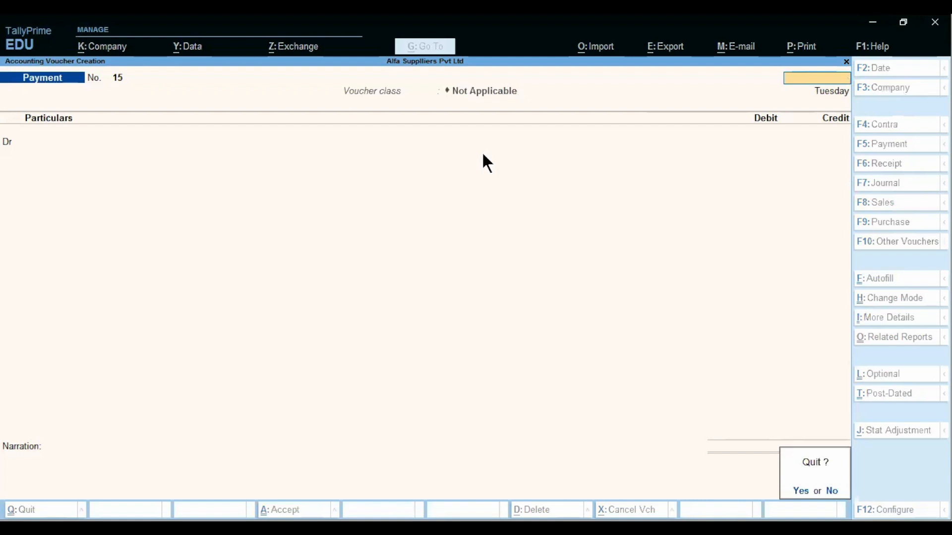
key(Return)
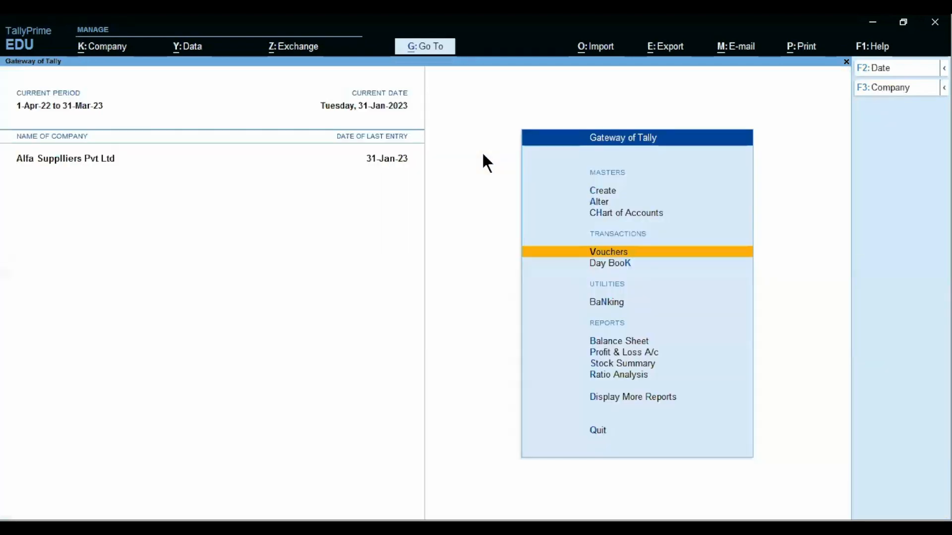
Open the ledger selection list in the Account Books reports.
key(Down)
key(Down)
key(Down)
key(Down)
key(Down)
key(Down)
key(Down)
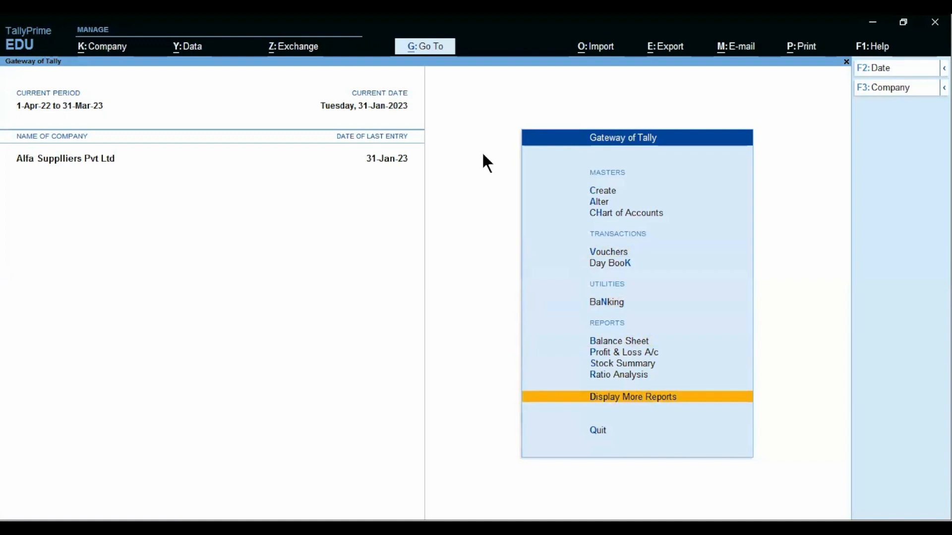
key(Return)
key(Down)
key(Down)
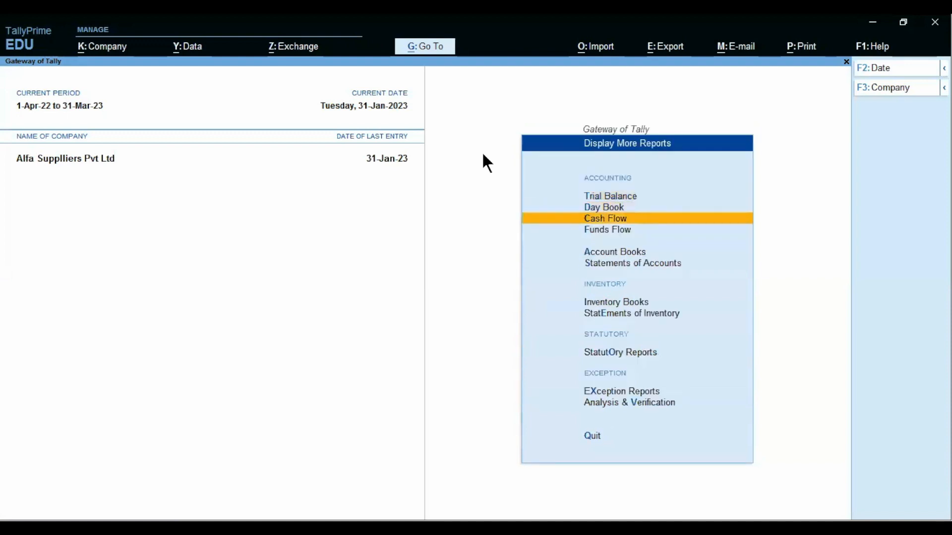
key(a)
key(Down)
key(Return)
Open the TDS on Legal Fees ledger and display its 31-Jan-23 Axis Bank payment voucher.
scroll(484, 156, down, 4)
text(Tds)
key(Down)
key(Down)
key(Down)
key(Return)
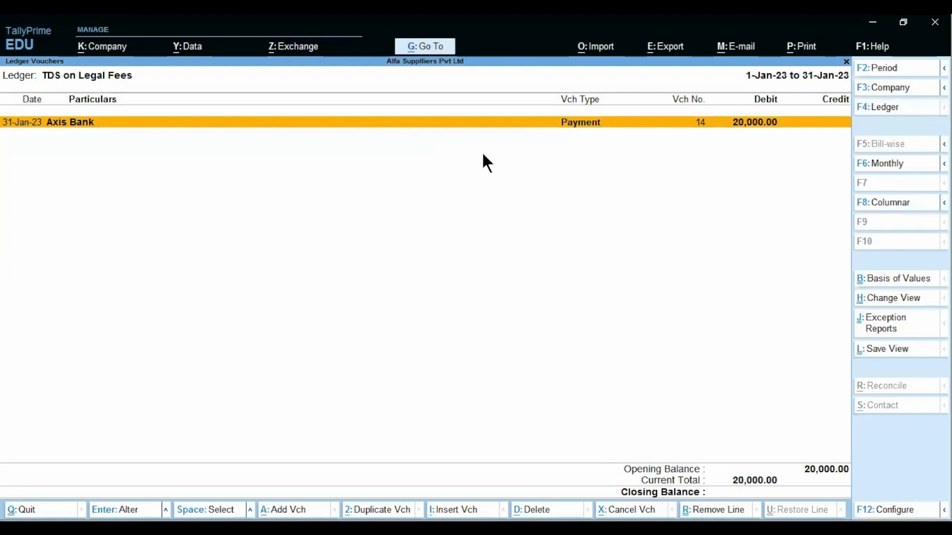
key(Return)
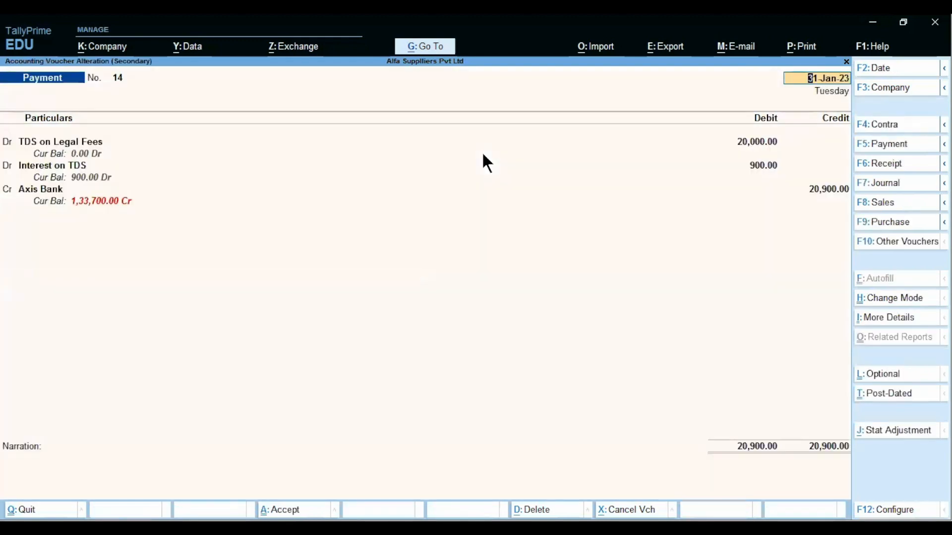
Preview the TDS payment voucher as a TDS challan and zoom in to examine its tax and payment details.
key(alt+p)
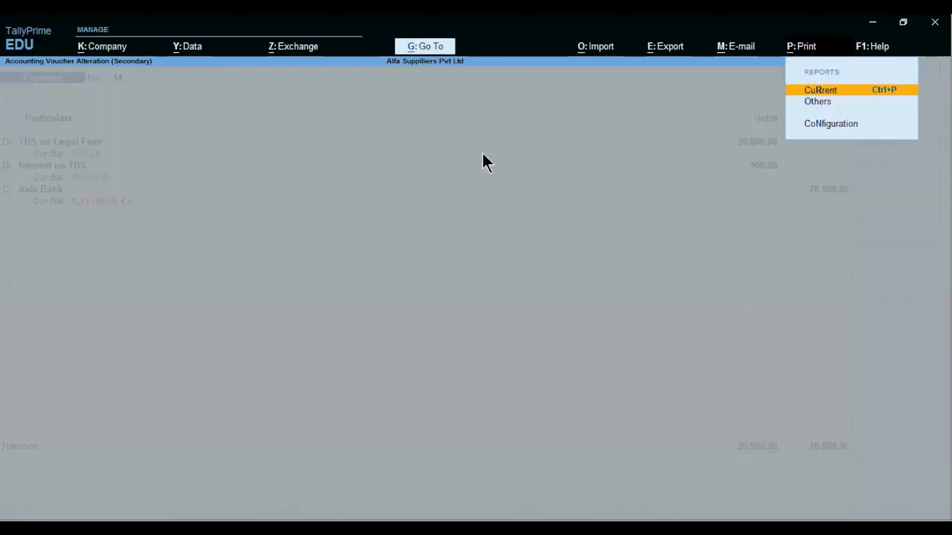
key(Return)
key(Escape)
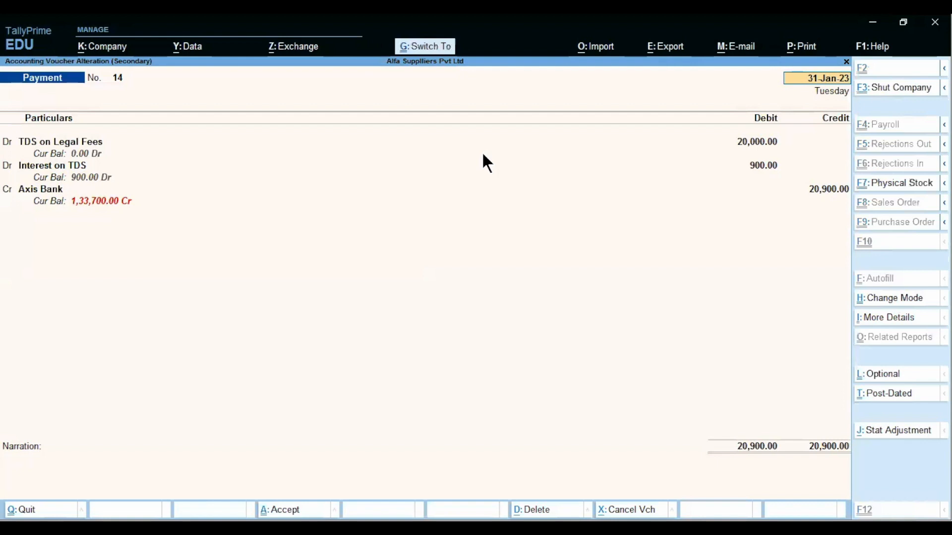
key(ctrl+p)
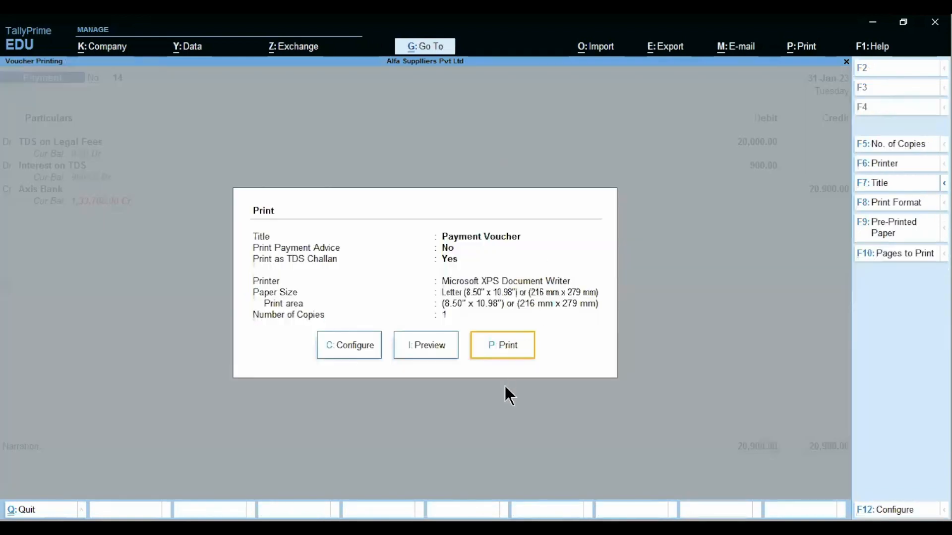
click(421, 347)
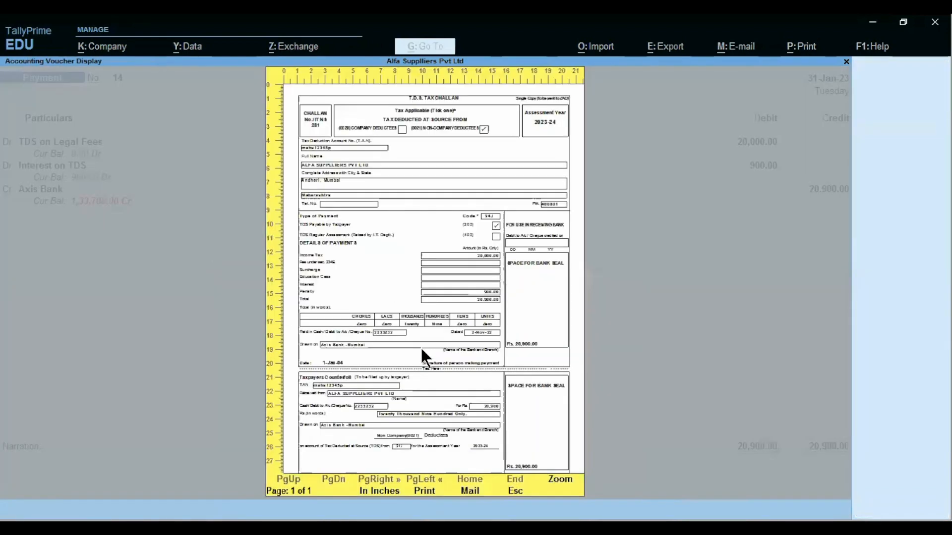
click(557, 479)
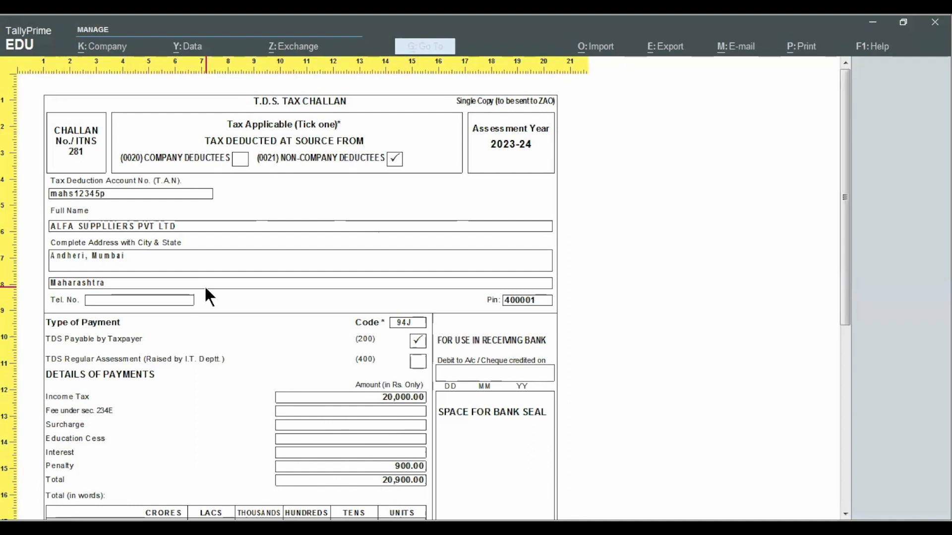
Check the entries list in the Excel worksheet, switch back to TallyPrime and close the challan preview.
key(alt+Tab)
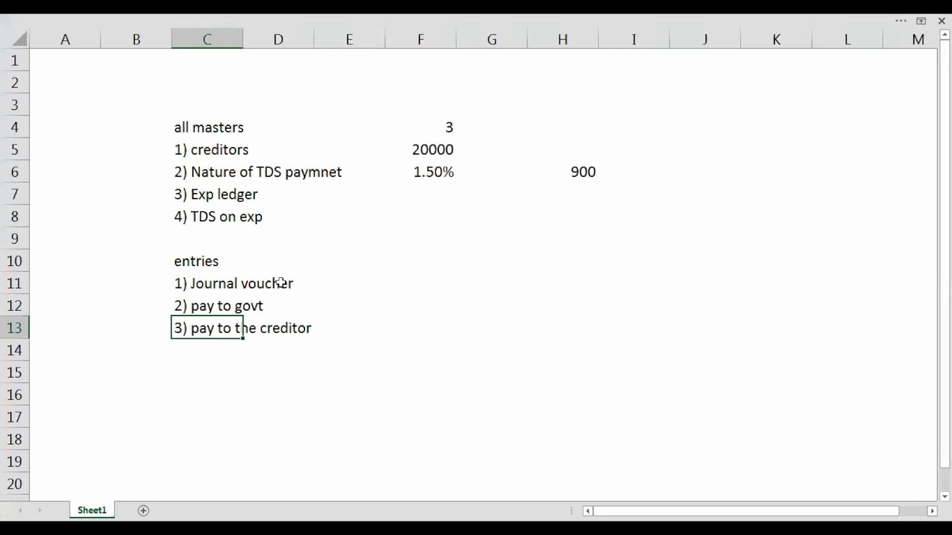
key(alt+Tab)
key(Escape)
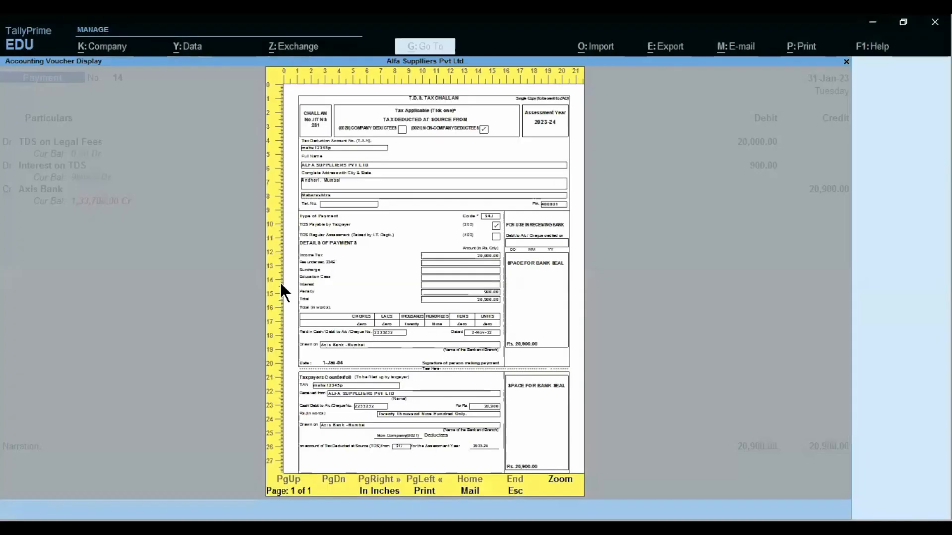
key(Escape)
key(Escape)
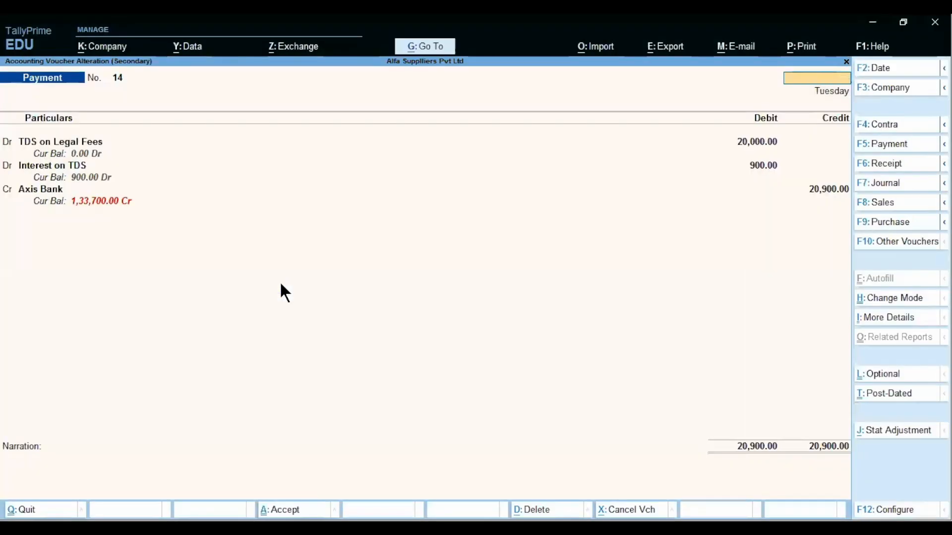
Leave the TDS payment voucher and the TDS on Legal Fees ledger, returning to Display More Reports.
key(Escape)
key(y)
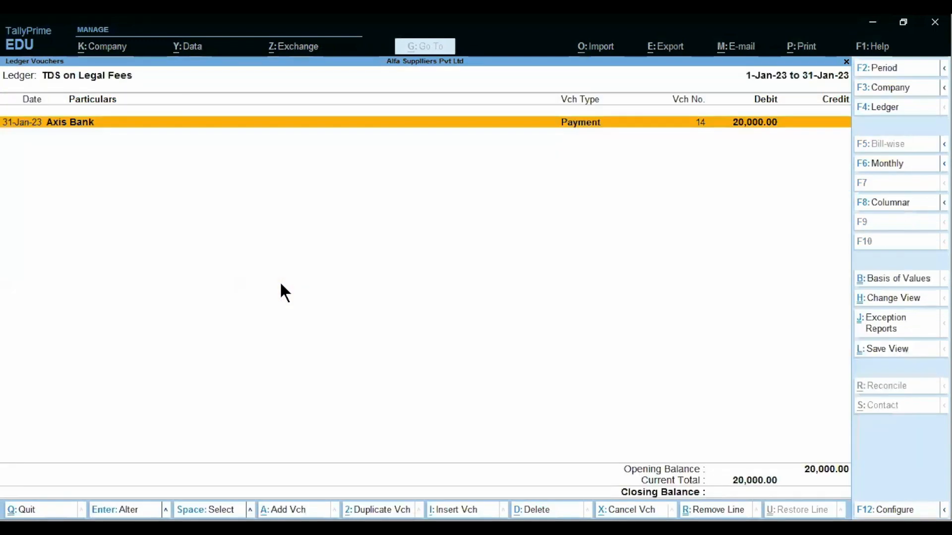
key(Escape)
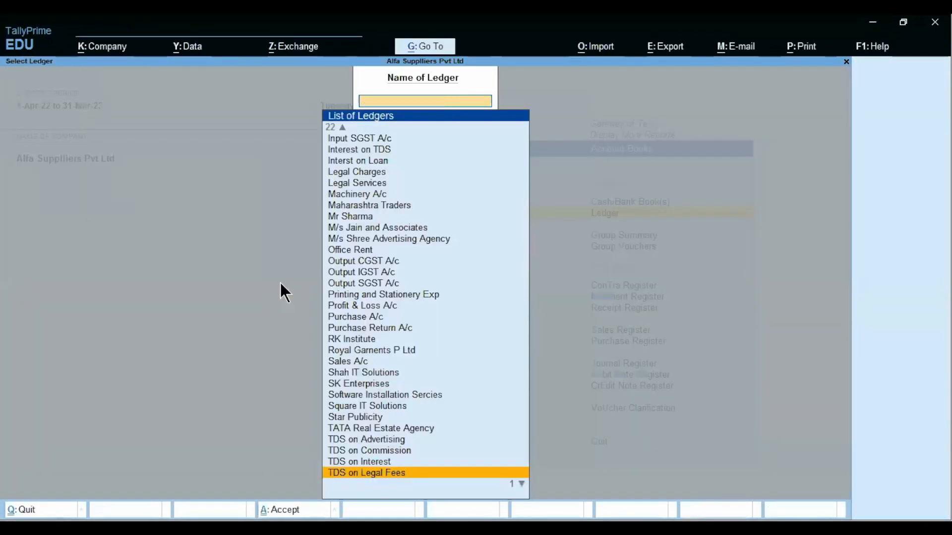
key(Escape)
key(Escape)
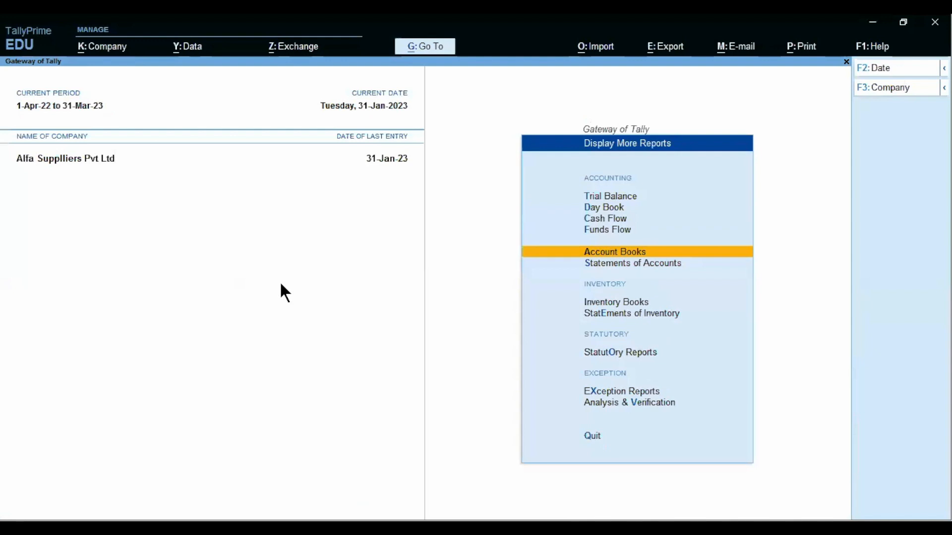
Open Form 26Q from the TDS statutory reports.
key(o)
key(Down)
key(Return)
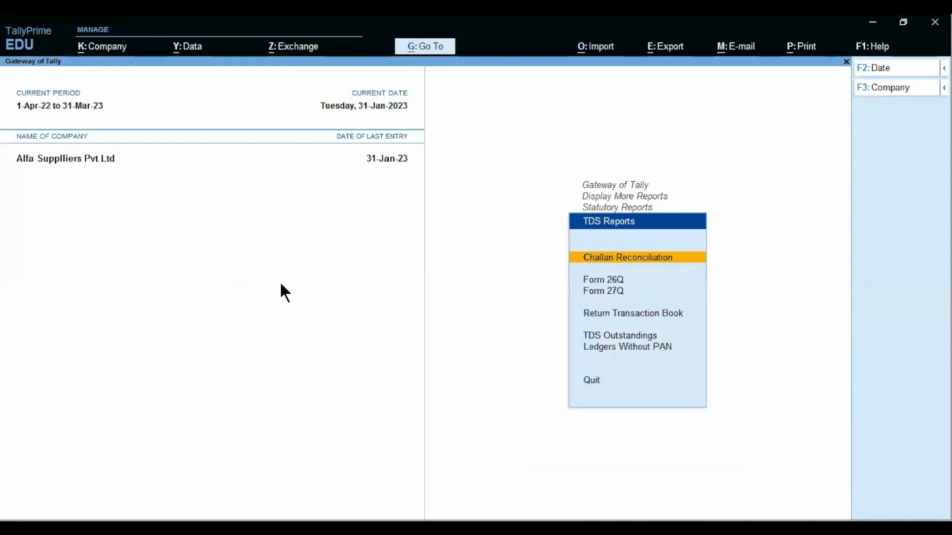
key(Down)
key(Return)
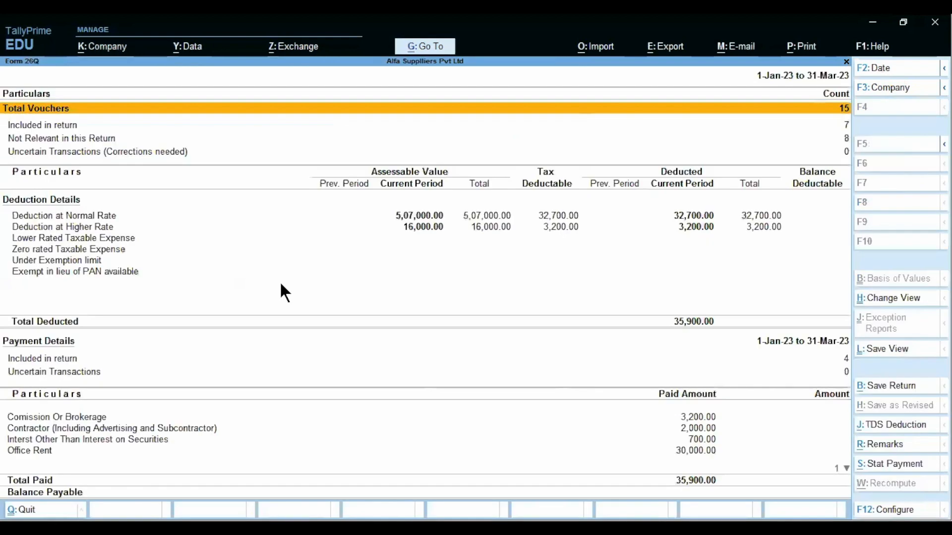
Set the Form 26Q period from 1-Sep-22 to 2-Nov-22 and save the return.
key(alt)
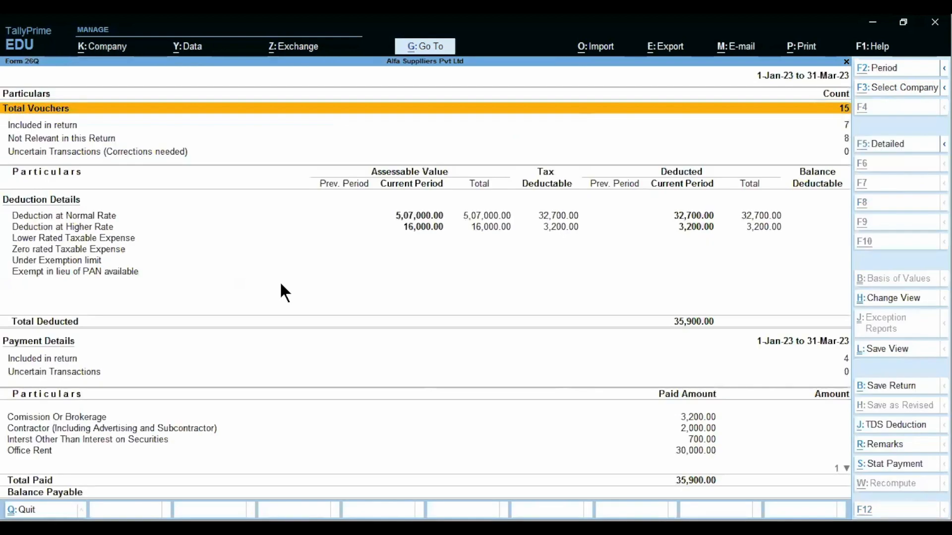
key(alt+F2)
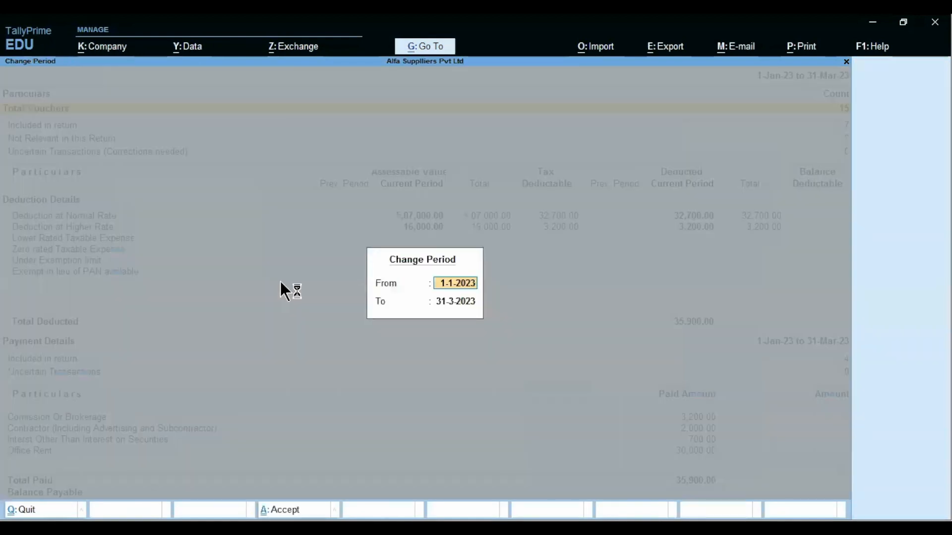
key(BackSpace)
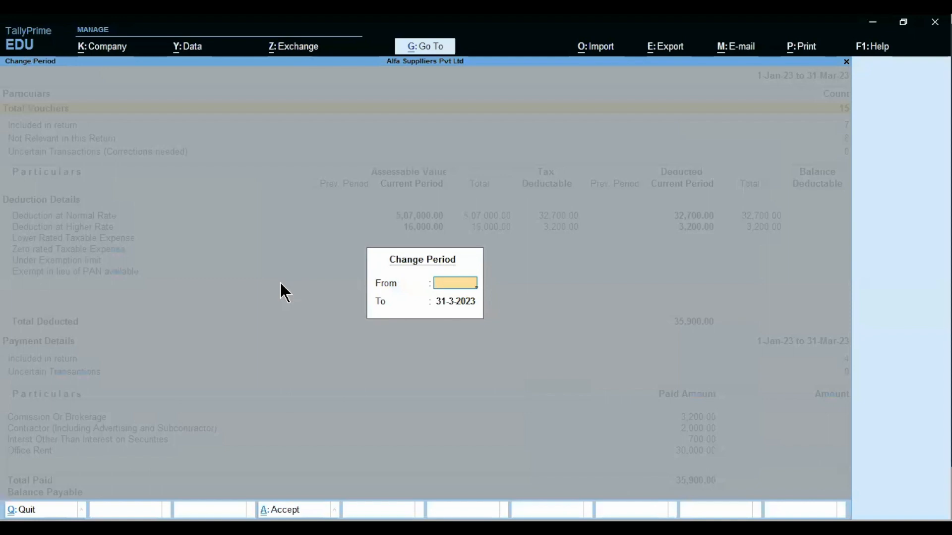
key(alt+Tab)
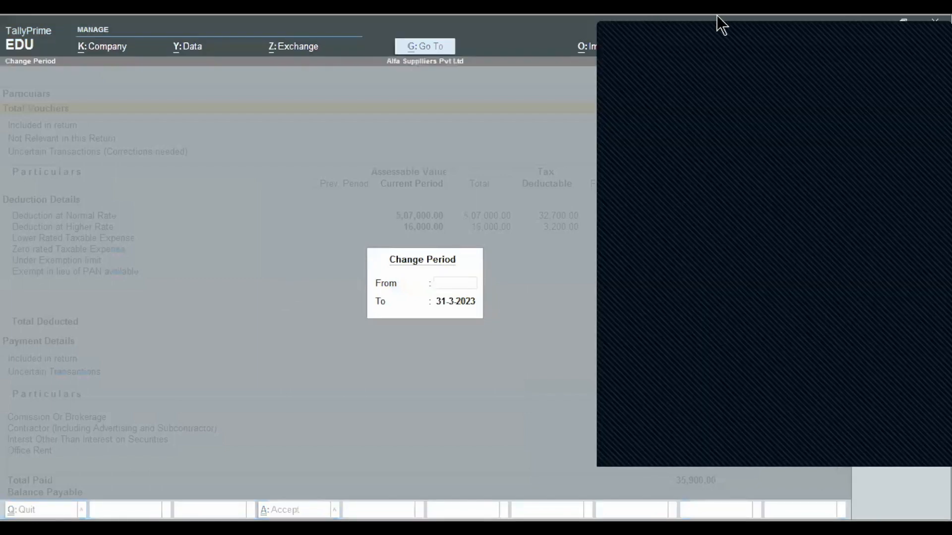
click(459, 279)
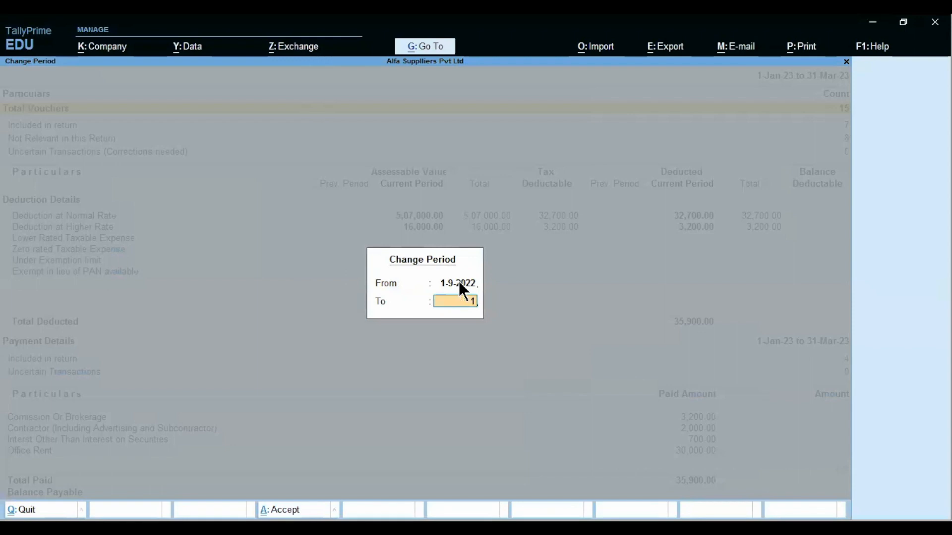
text(11)
key(Return)
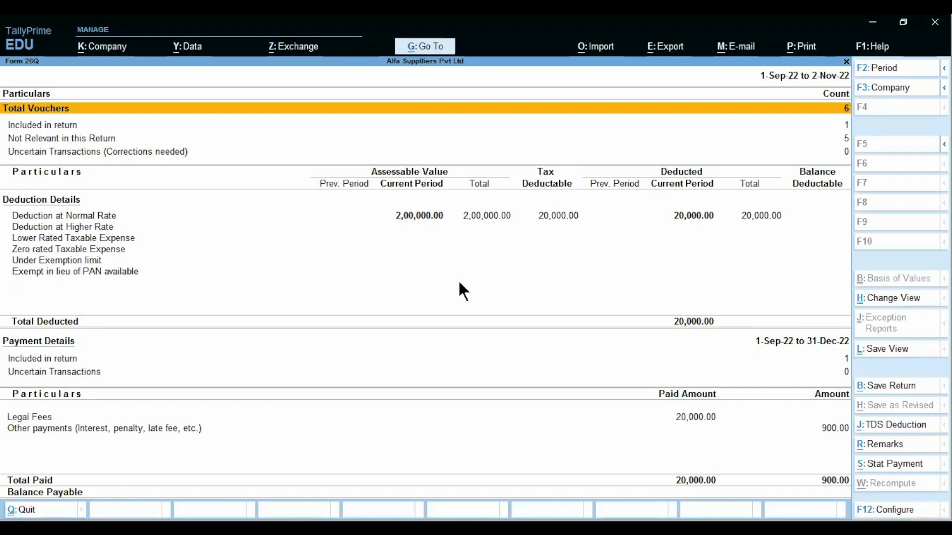
click(882, 392)
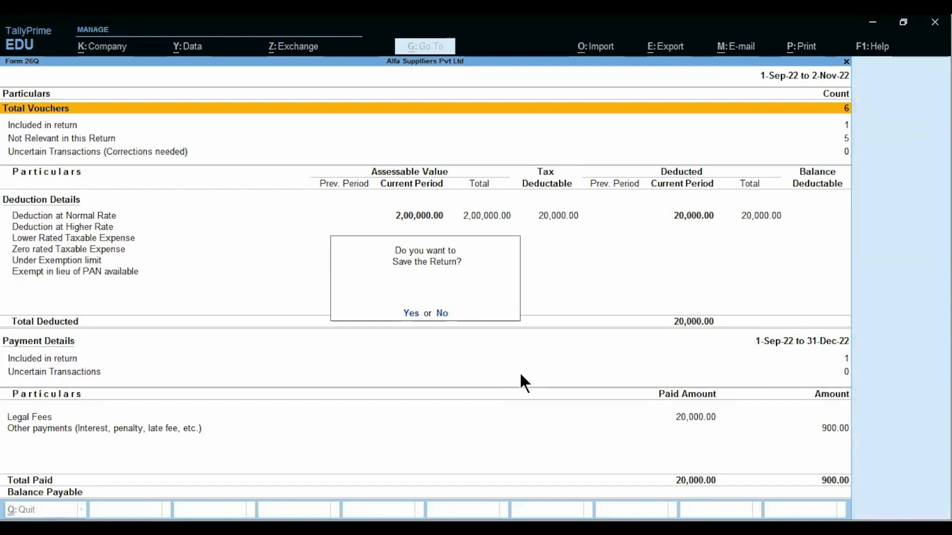
key(y)
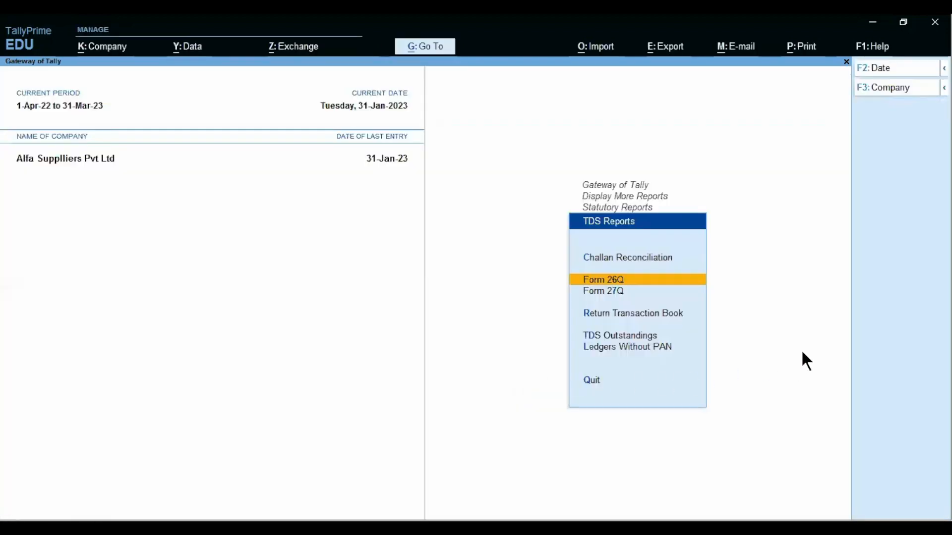
Examine the saved Form 26Q returns in the TDS Return Transaction Book, then leave the report.
key(Down)
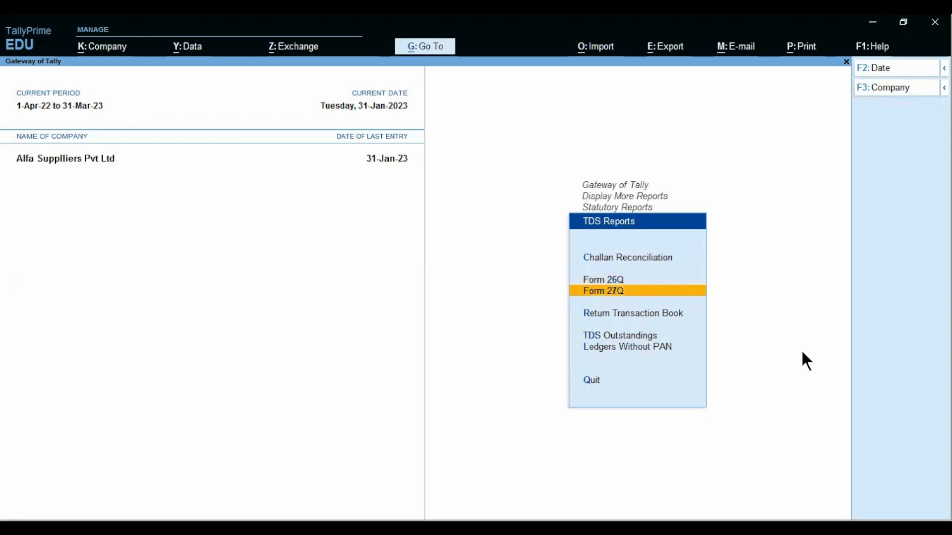
key(Down)
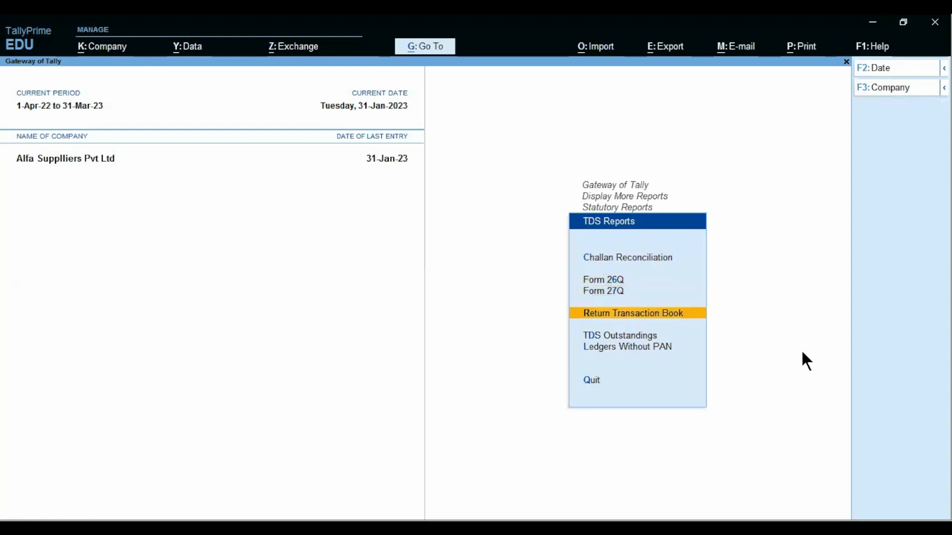
key(Return)
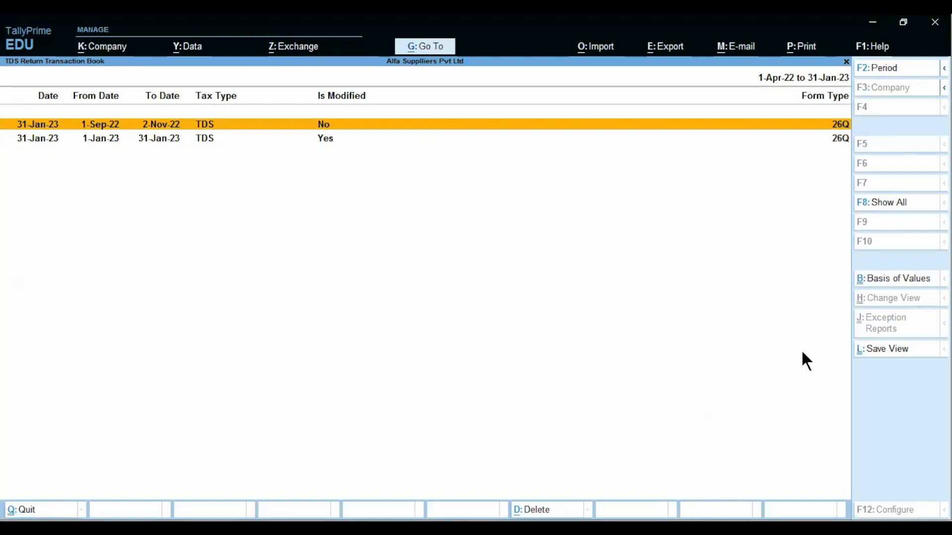
key(Down)
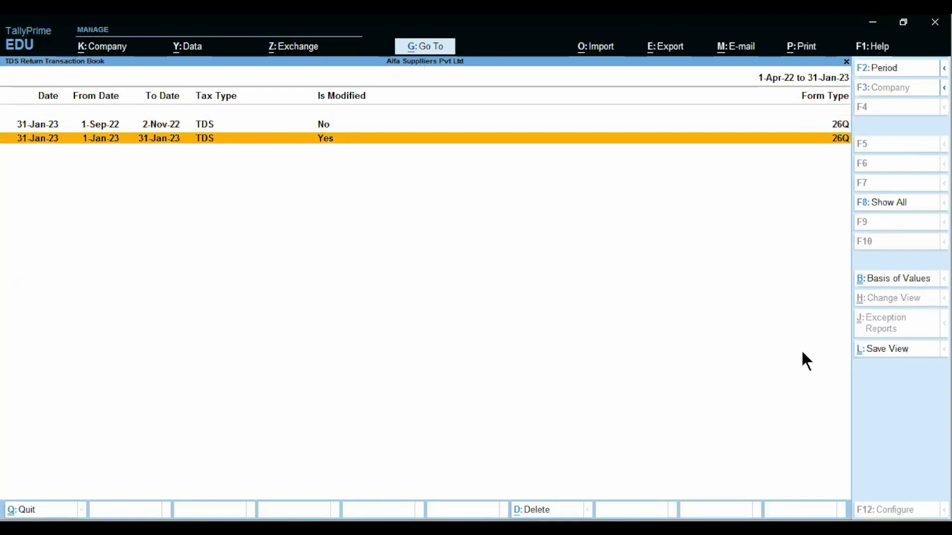
key(Up)
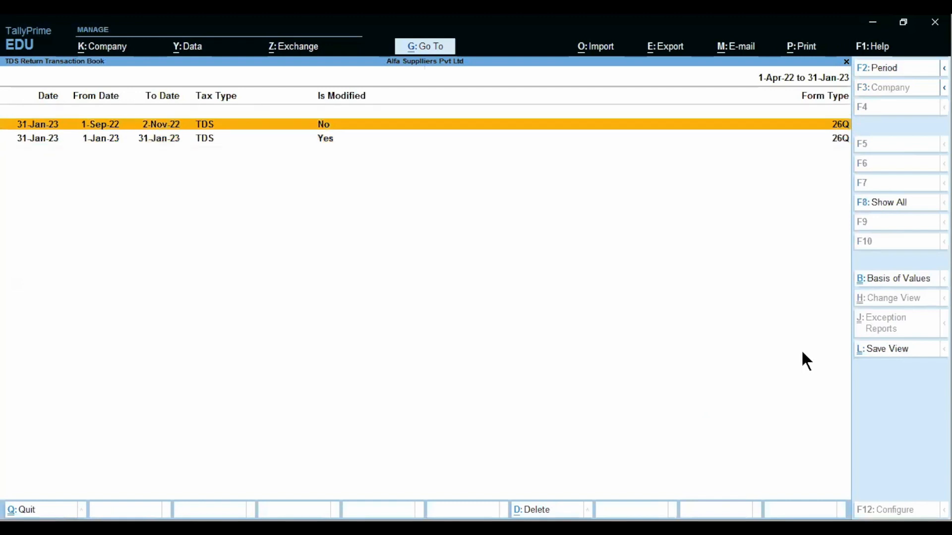
key(Down)
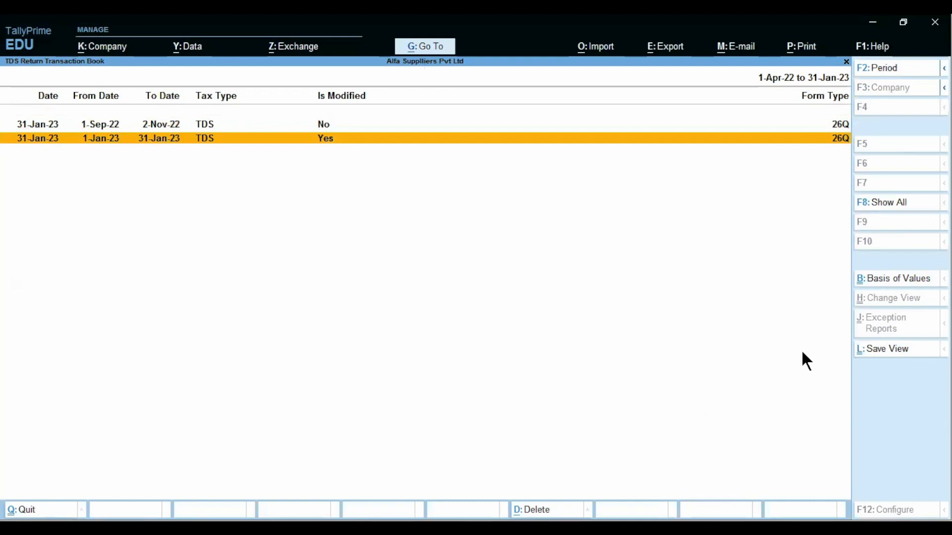
key(Escape)
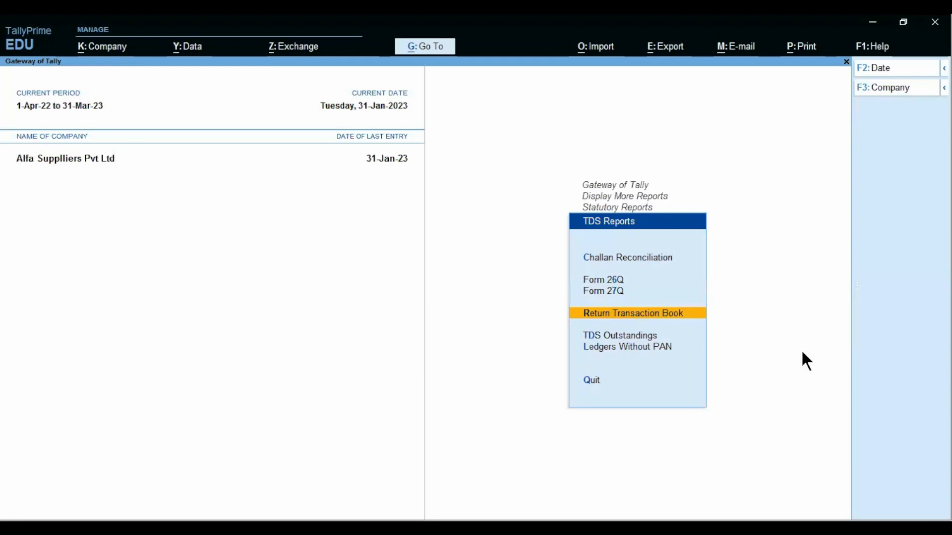
key(Escape)
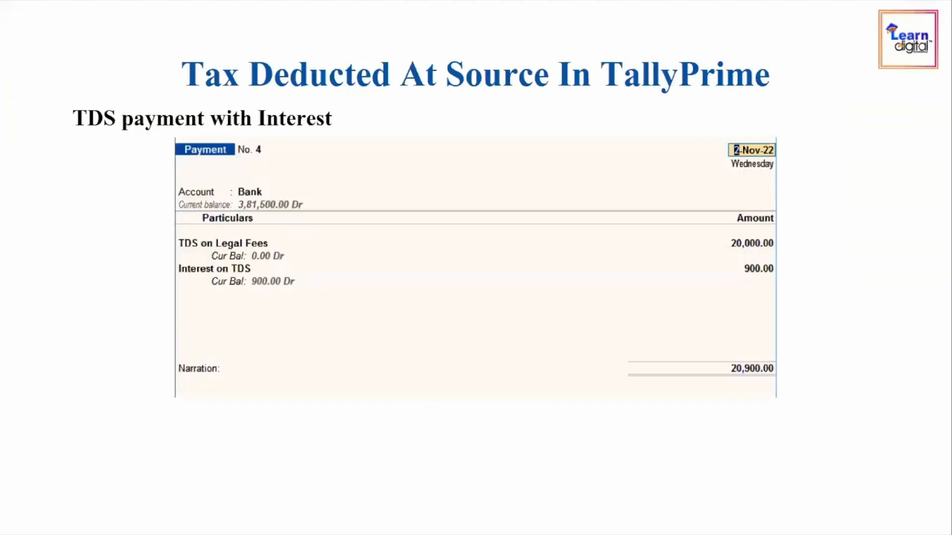
key(Left)
key(Left)
key(Left)
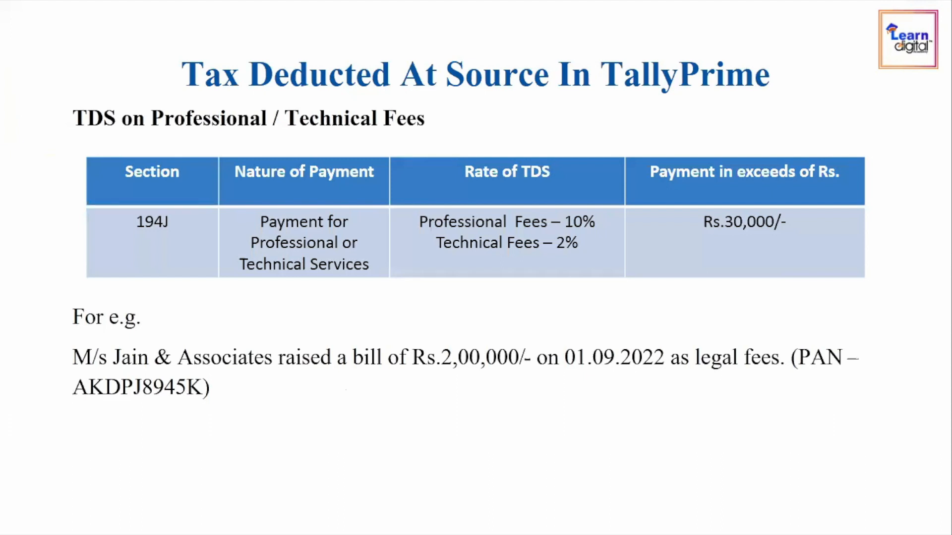
key(Right)
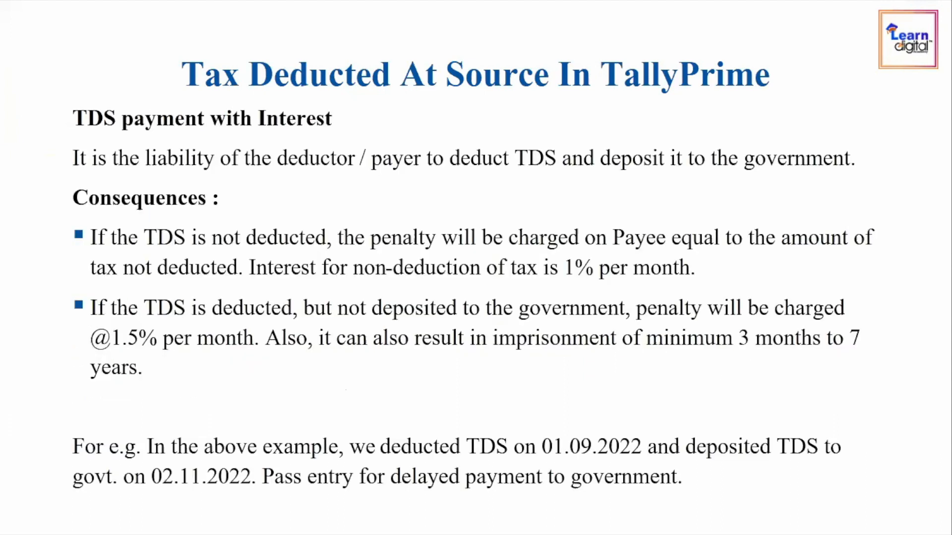